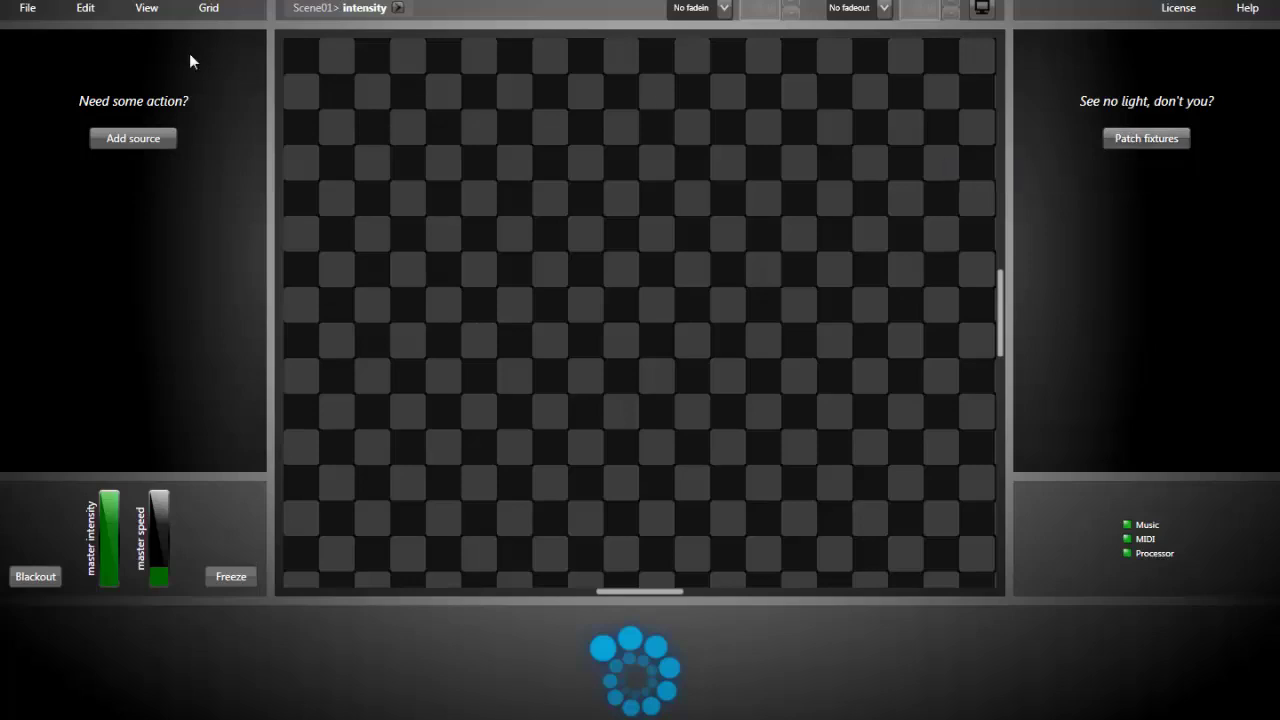
# Open the Patch screen and expand the Martin and Generic fixture folders.
pyautogui.click(135, 15)
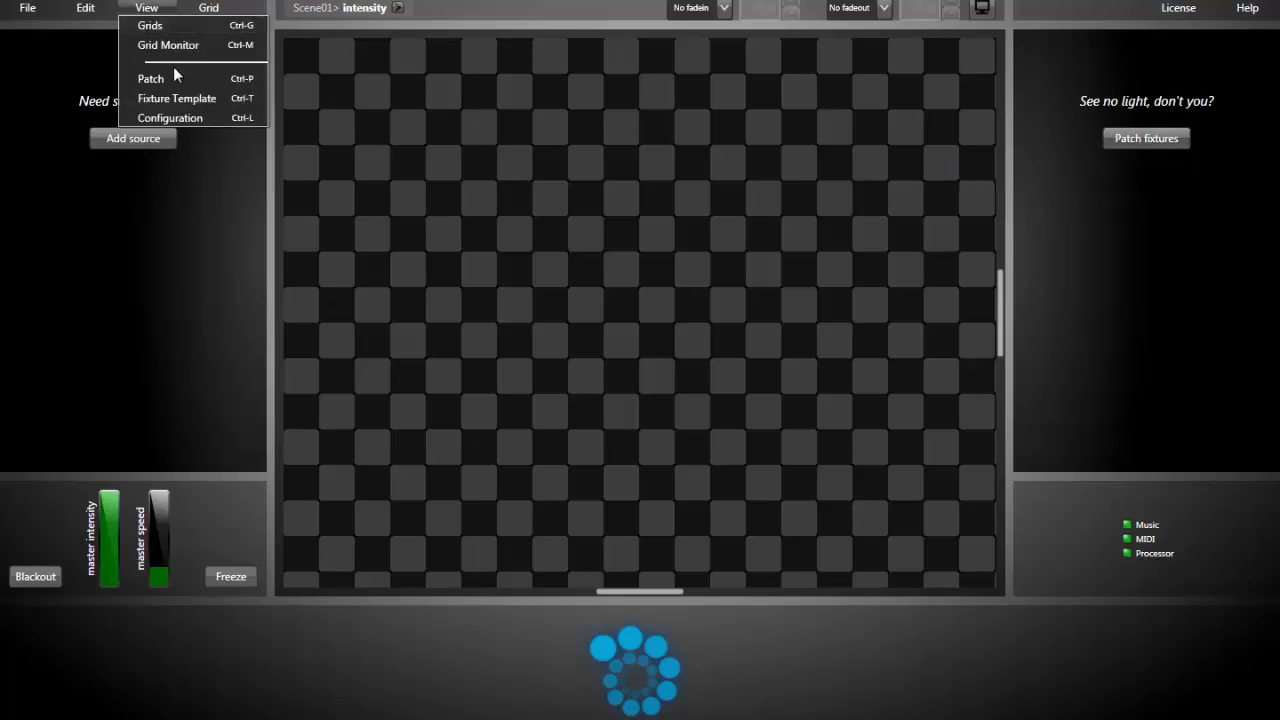
pyautogui.click(173, 76)
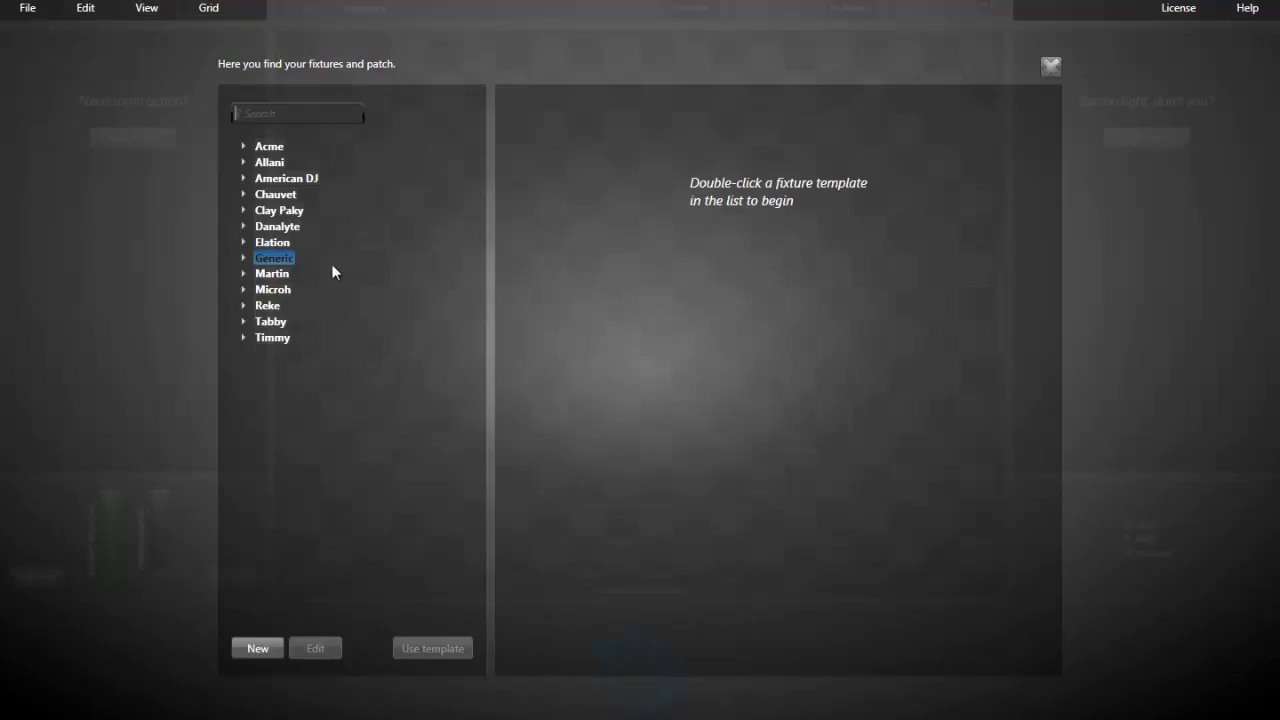
pyautogui.doubleClick(272, 274)
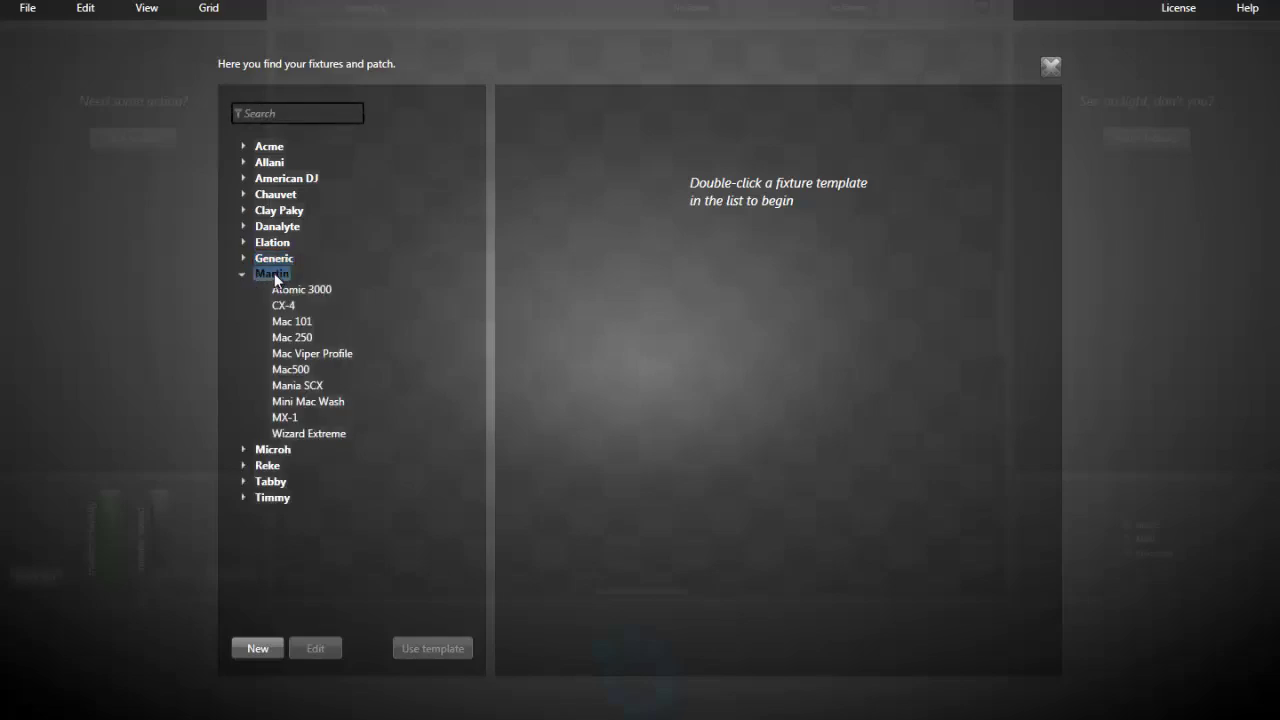
pyautogui.doubleClick(274, 258)
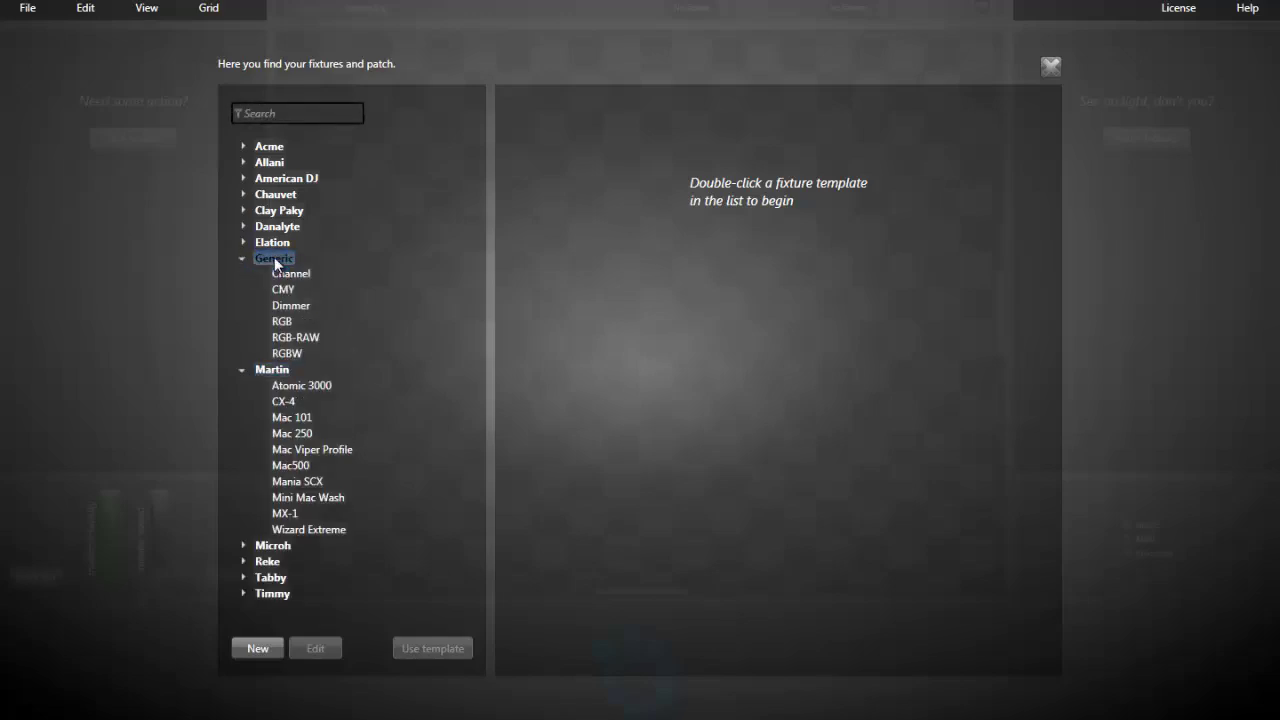
# Filter the fixture library with the search 'mac' to show the Martin Mac models.
pyautogui.click(267, 108)
pyautogui.write('rgb')
pyautogui.press('BackSpace')
pyautogui.press('BackSpace')
pyautogui.press('BackSpace')
pyautogui.write('mac')
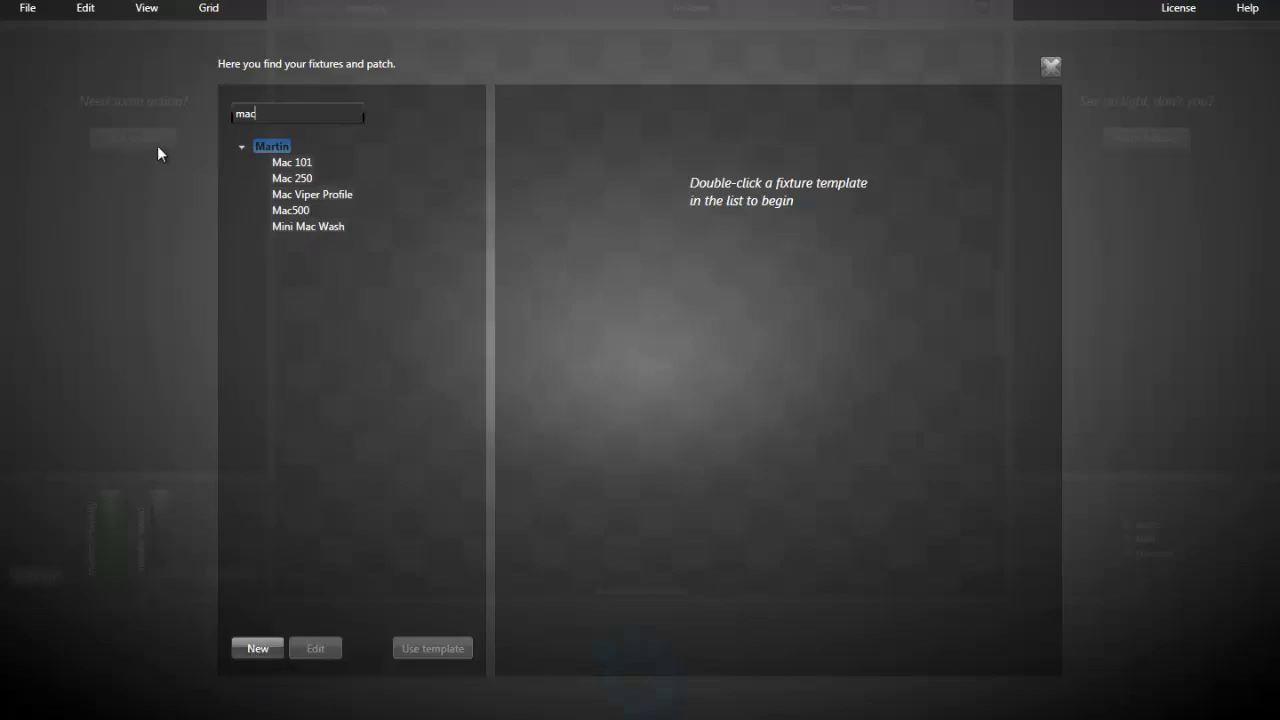
pyautogui.click(145, 8)
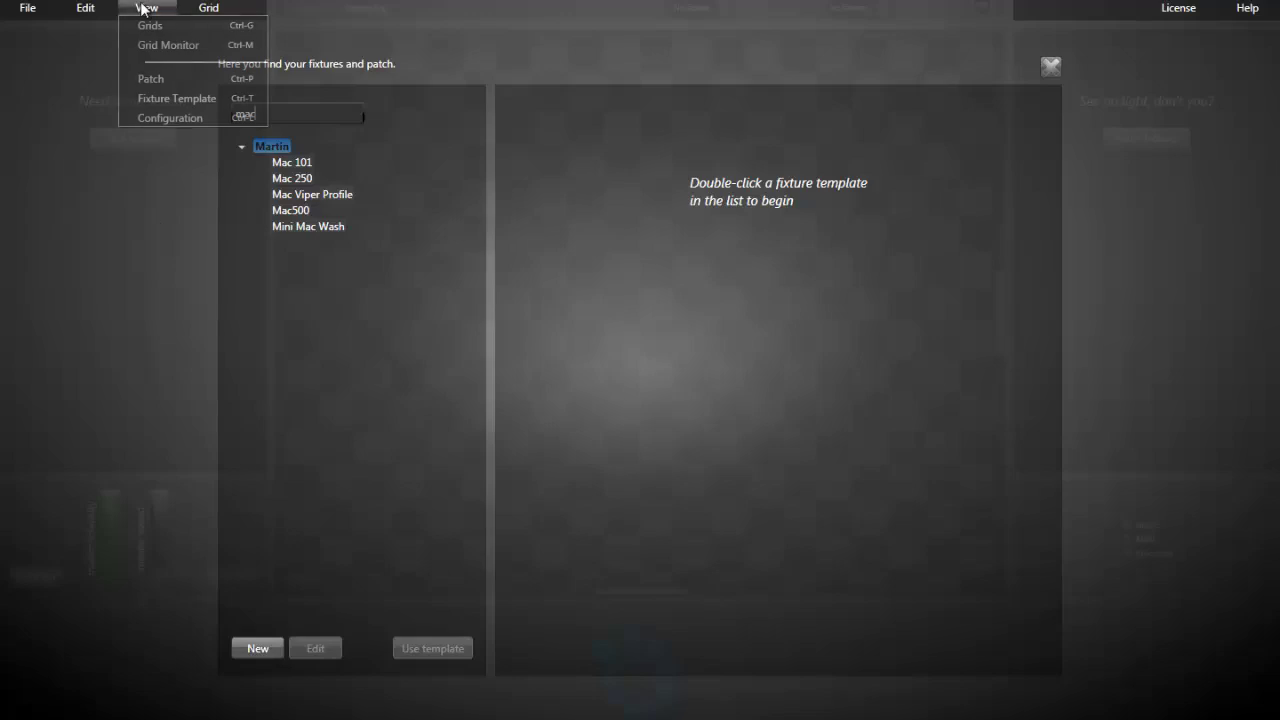
# Build a Martin template mapping Dimmer, Shutter, Pan and Tilt to channels 1–4, adding Modes 2 and 3.
pyautogui.click(187, 97)
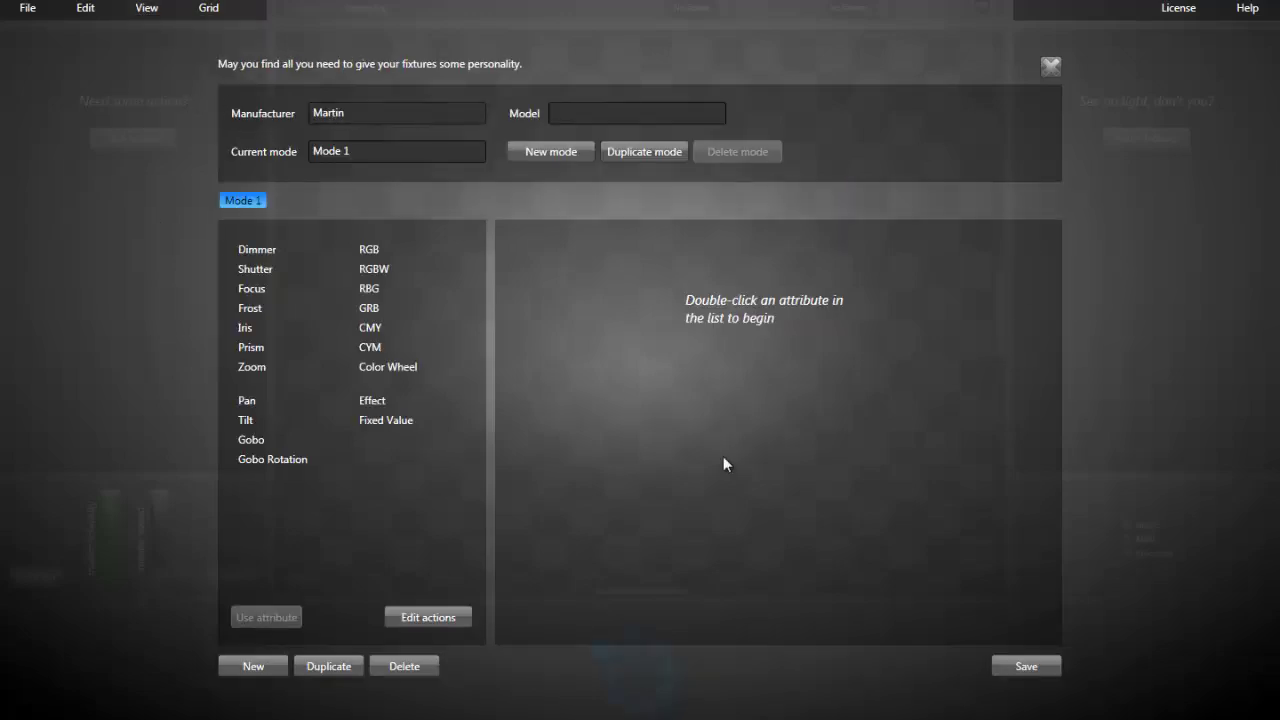
pyautogui.doubleClick(265, 252)
pyautogui.doubleClick(260, 272)
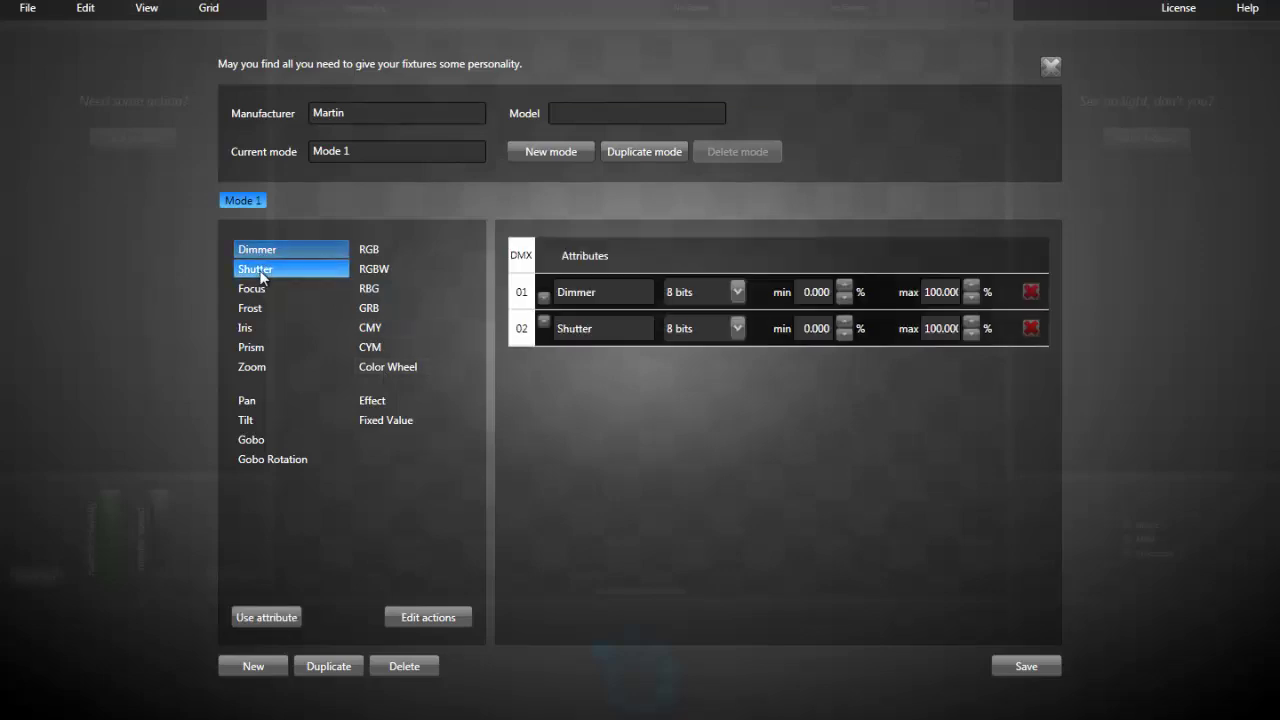
pyautogui.doubleClick(250, 401)
pyautogui.doubleClick(250, 421)
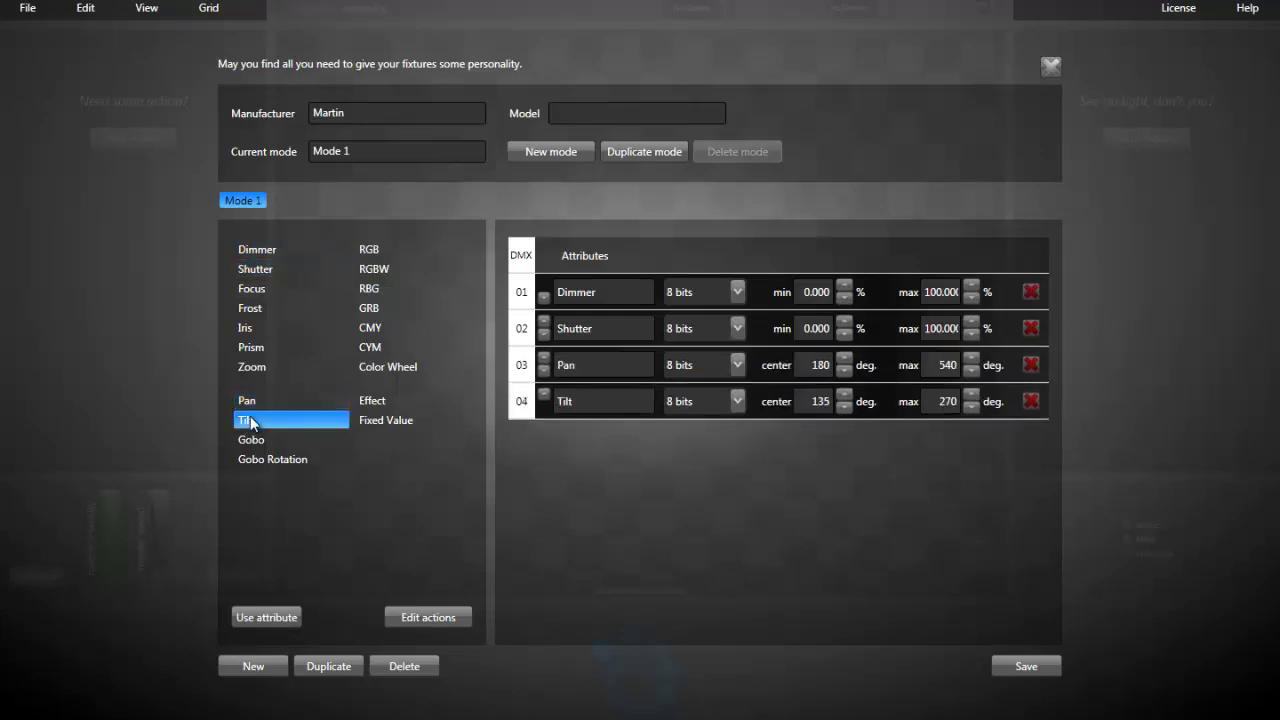
pyautogui.doubleClick(530, 151)
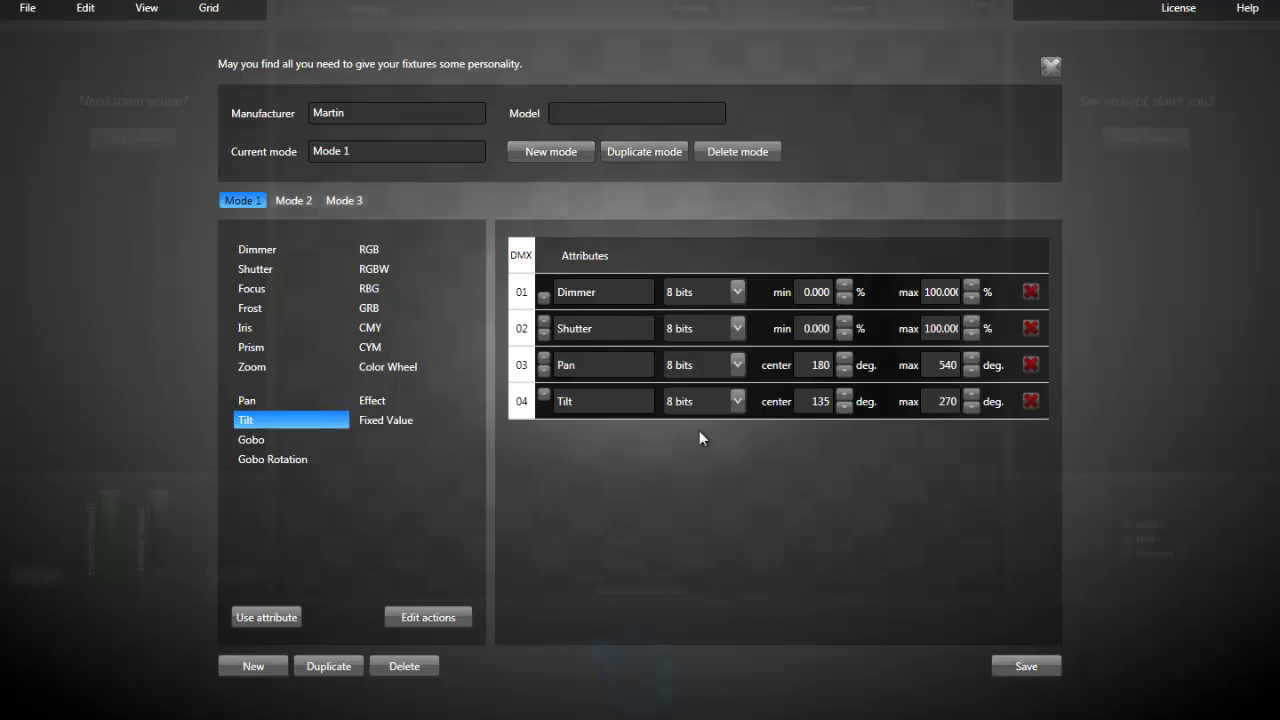
# Go back to the Patch screen and open the add-fixtures form for the Generic RGB template.
pyautogui.click(146, 8)
pyautogui.click(163, 75)
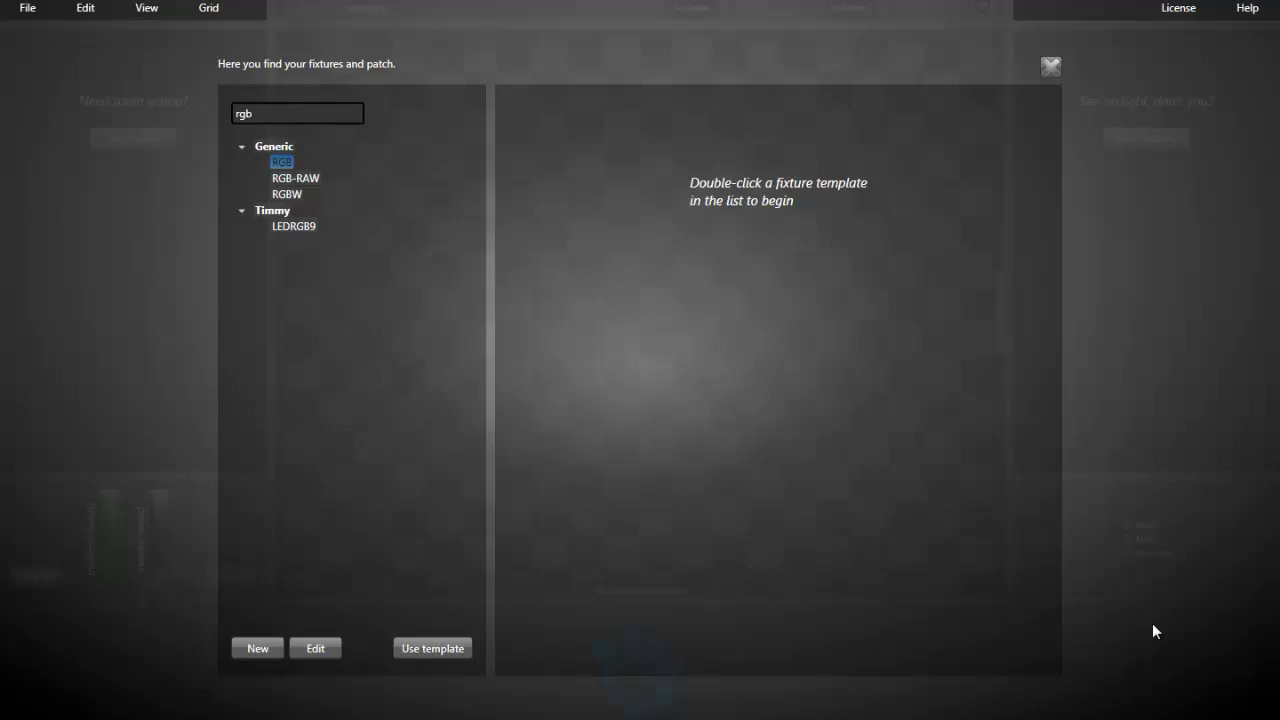
pyautogui.doubleClick(288, 163)
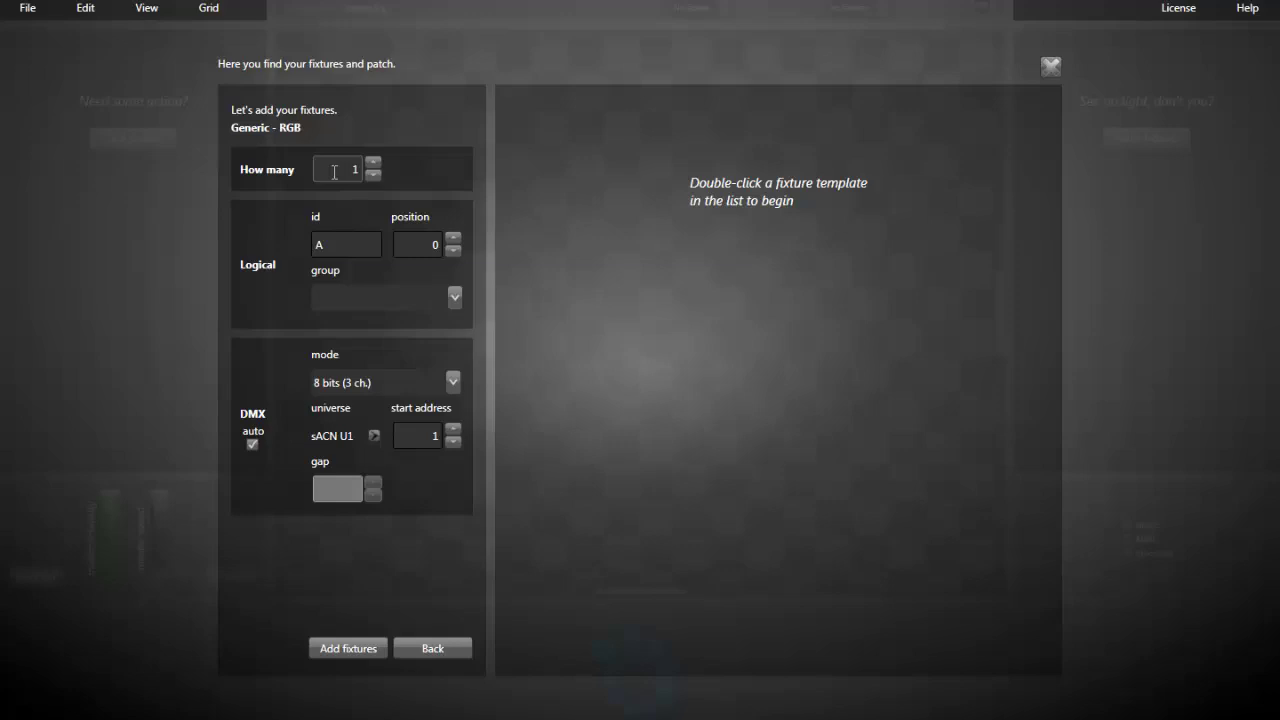
# Set the form to 25 Generic RGB fixtures in group 'top' on universe sACN U1.
pyautogui.doubleClick(335, 171)
pyautogui.write('25')
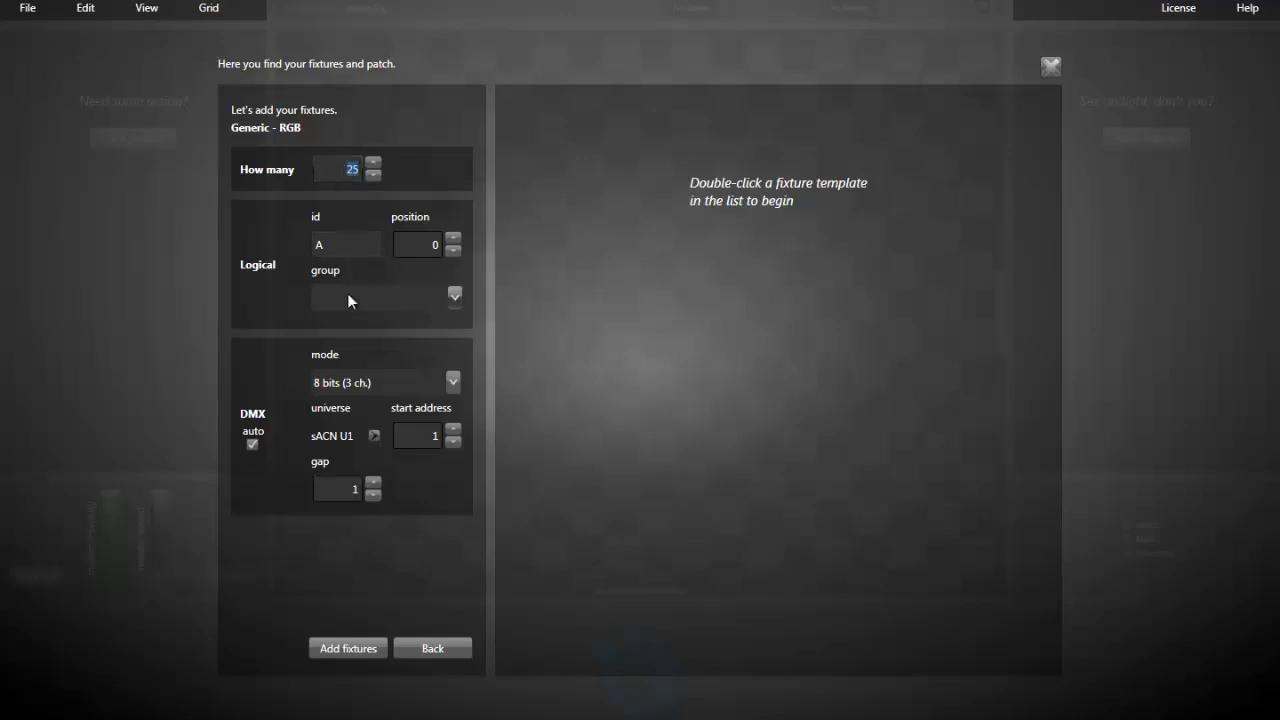
pyautogui.click(347, 296)
pyautogui.write('top')
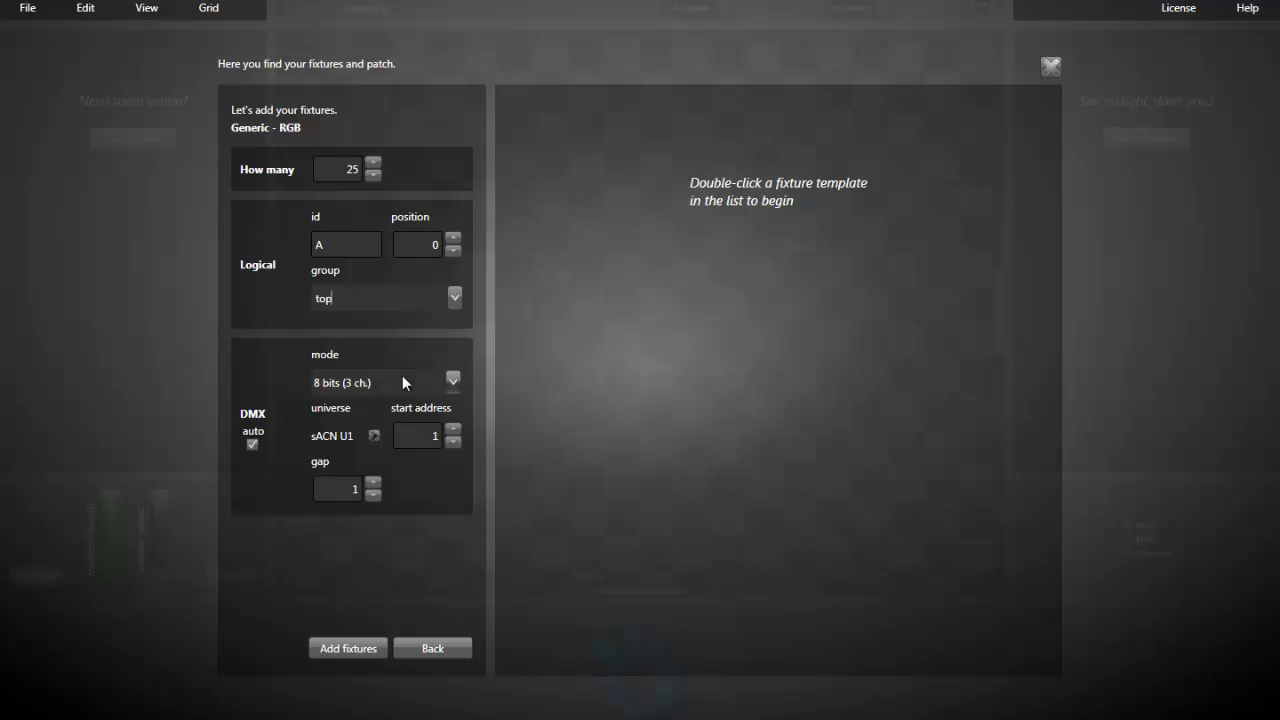
pyautogui.click(333, 436)
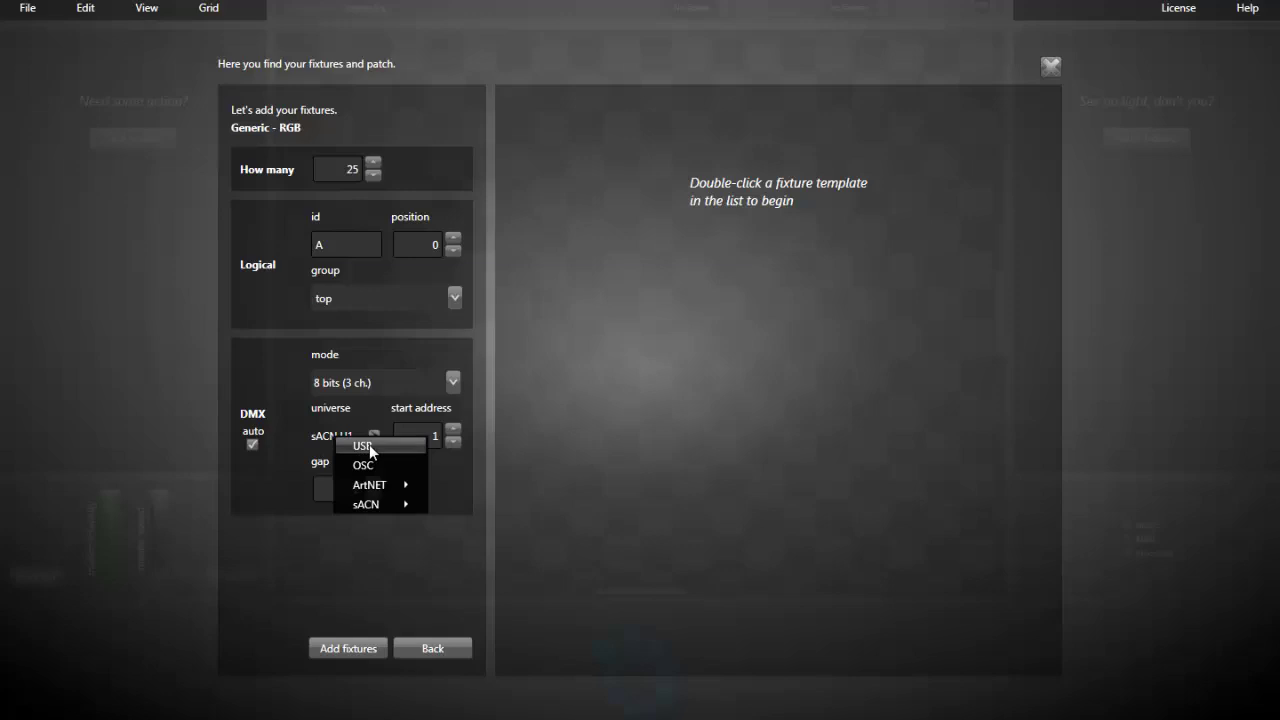
pyautogui.moveTo(377, 489)
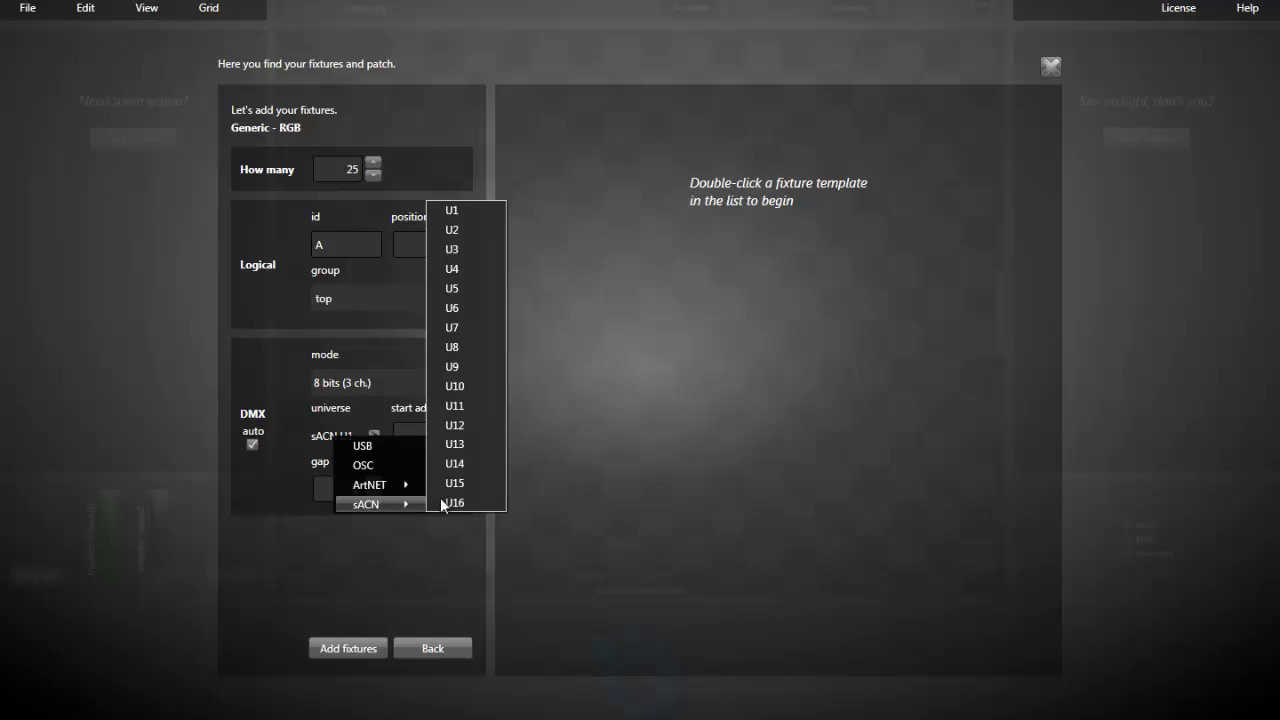
pyautogui.click(465, 210)
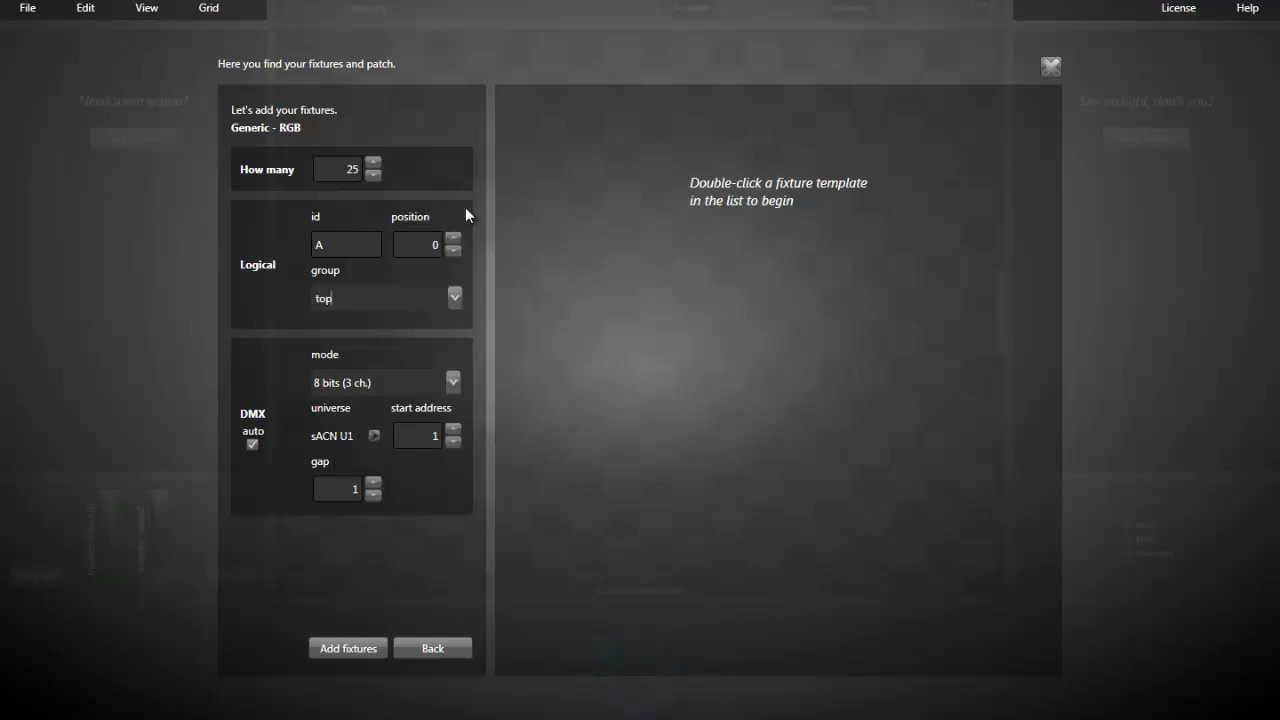
# Add four batches of 25 fixtures in groups top, right, bottom and left.
pyautogui.click(354, 648)
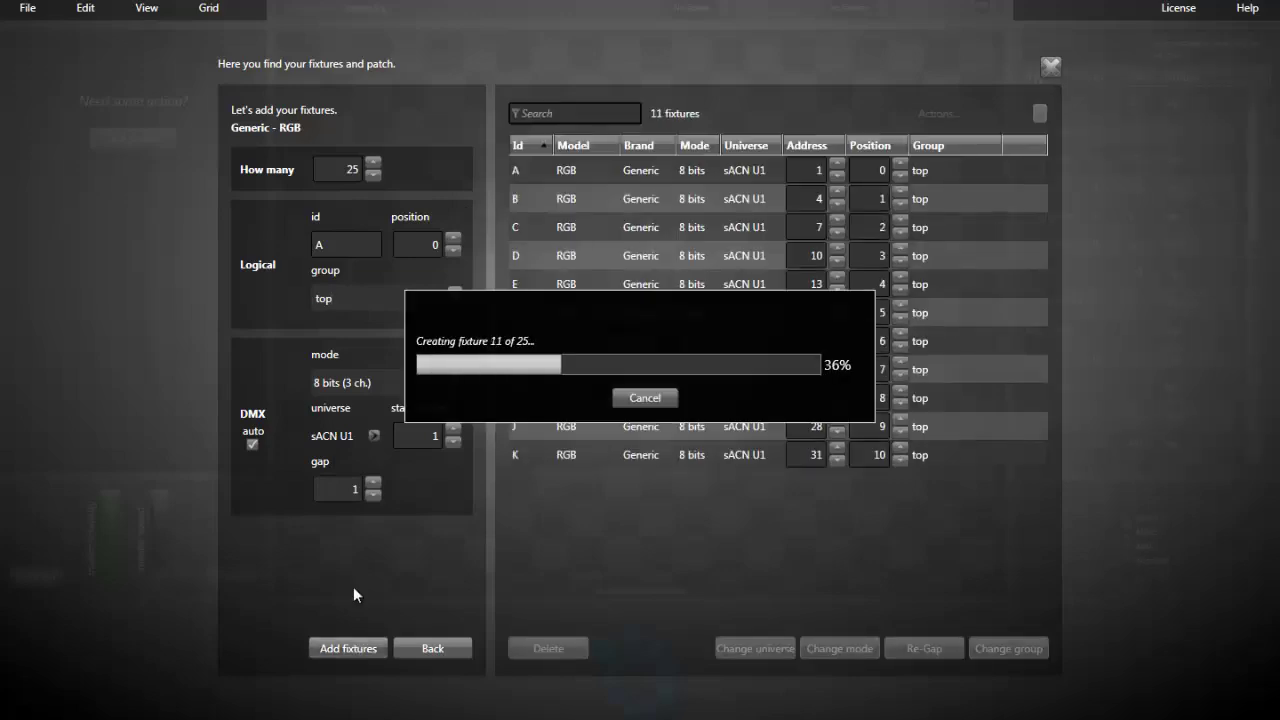
pyautogui.doubleClick(322, 299)
pyautogui.write('right')
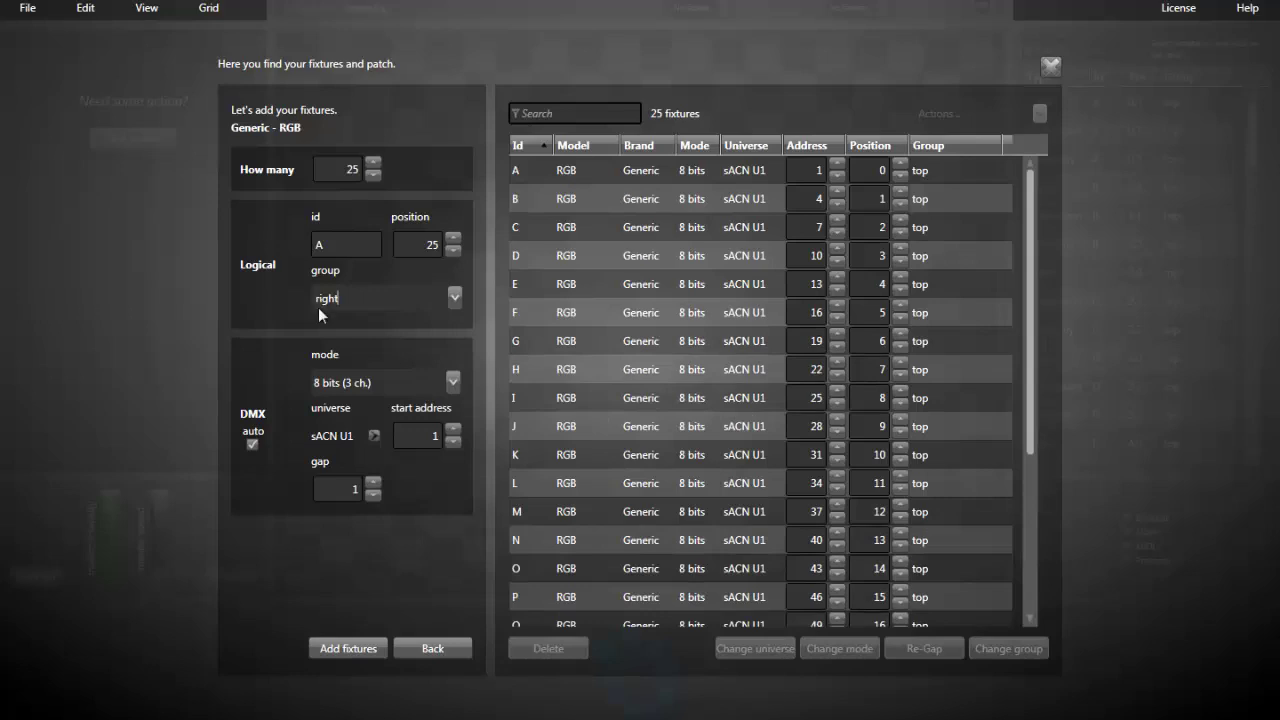
pyautogui.click(348, 645)
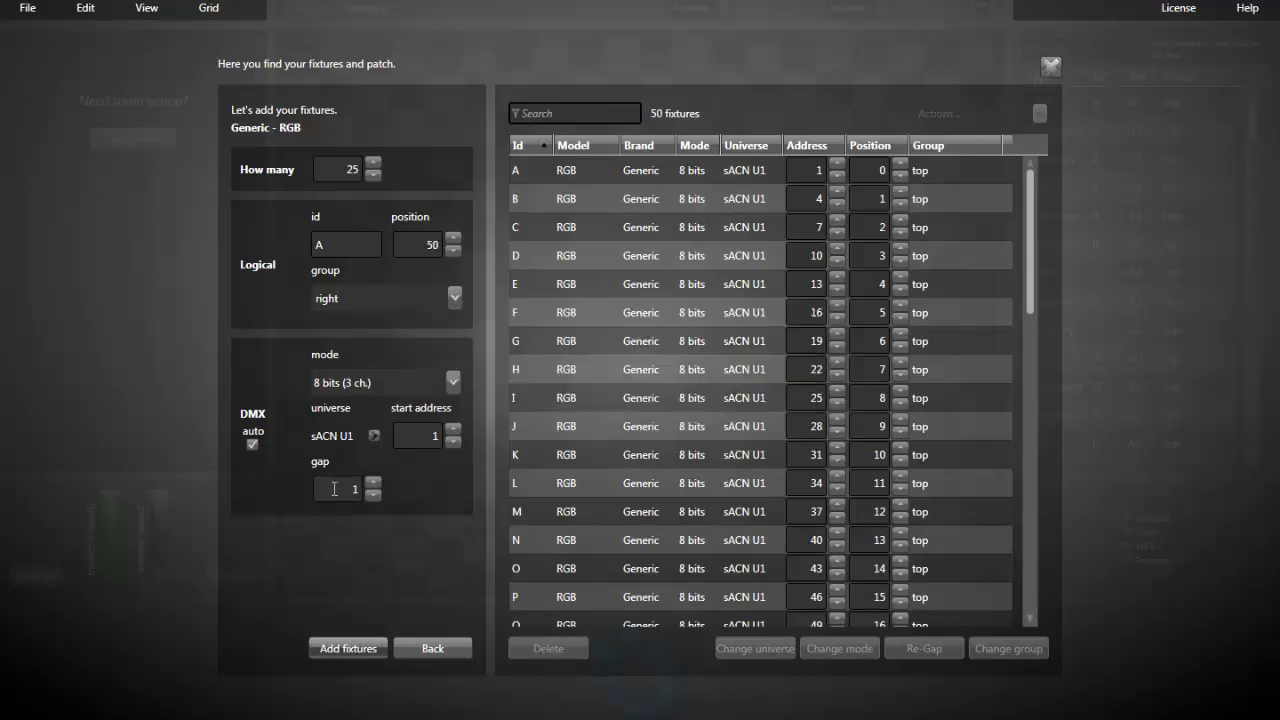
pyautogui.doubleClick(330, 298)
pyautogui.write('bottom')
pyautogui.click(340, 649)
pyautogui.doubleClick(338, 302)
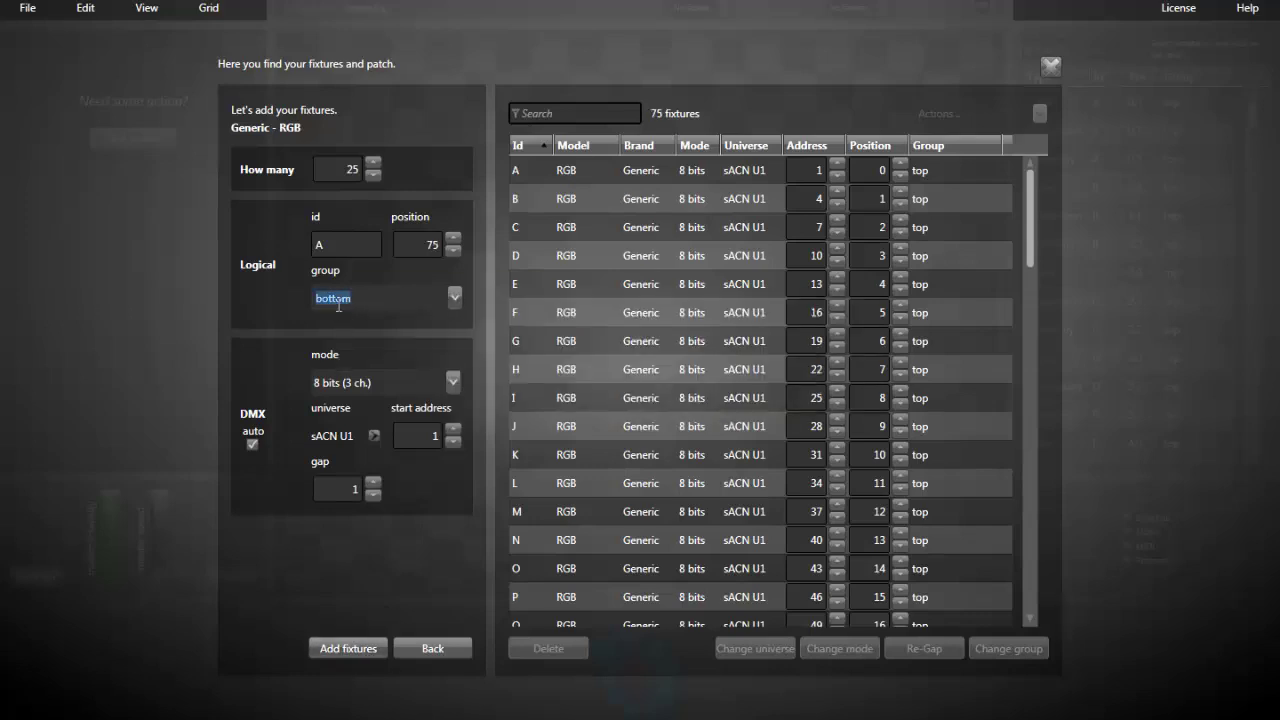
pyautogui.write('left')
pyautogui.click(355, 650)
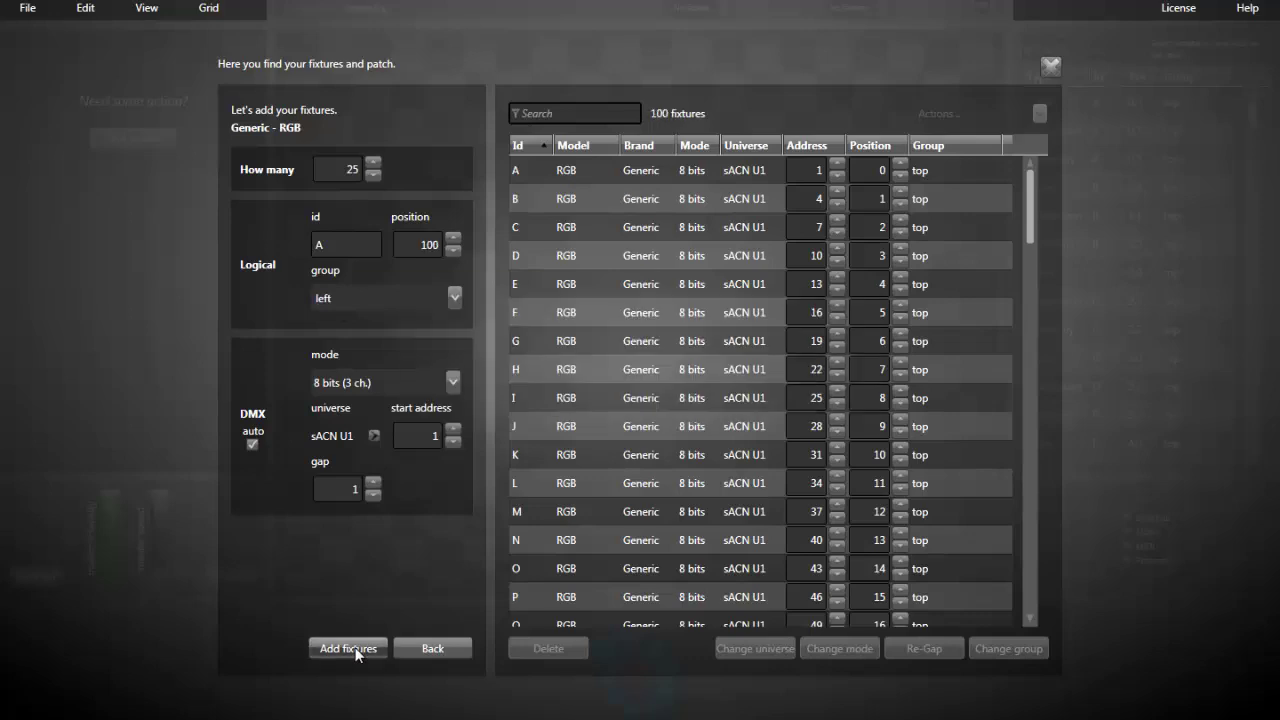
pyautogui.click(590, 182)
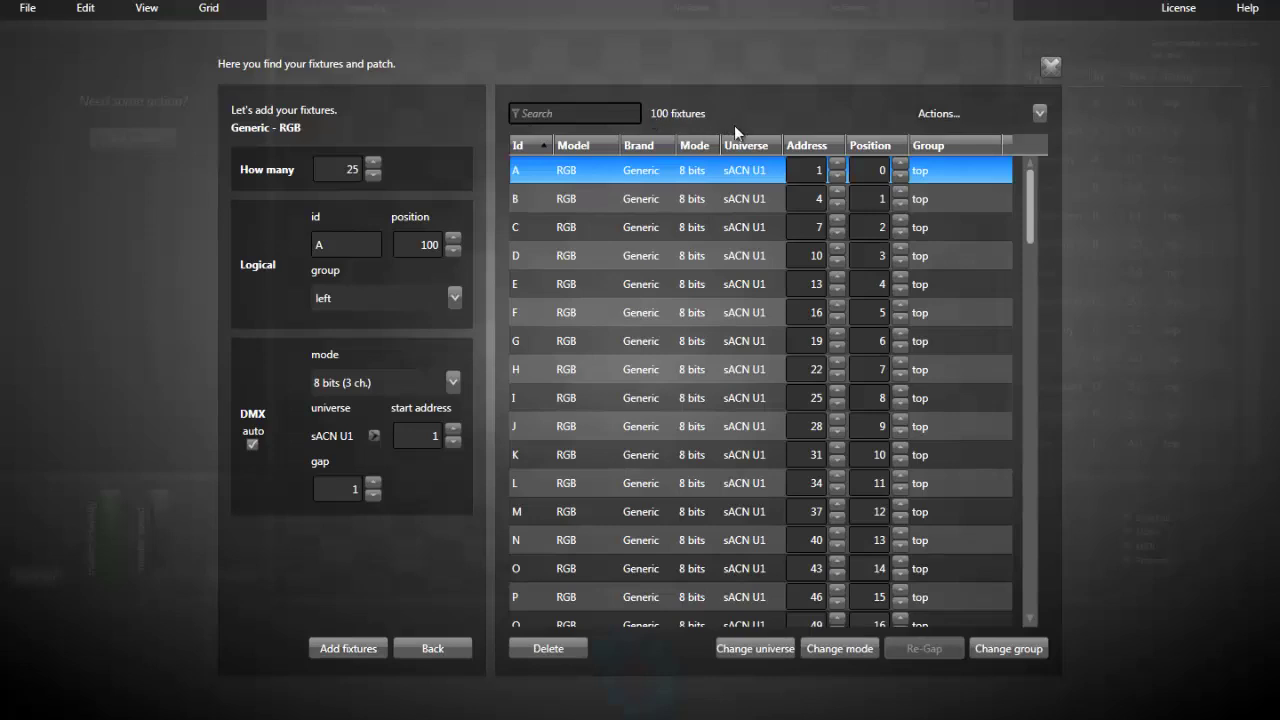
# Select all patched fixtures and set the starting address to 50.
pyautogui.click(615, 370)
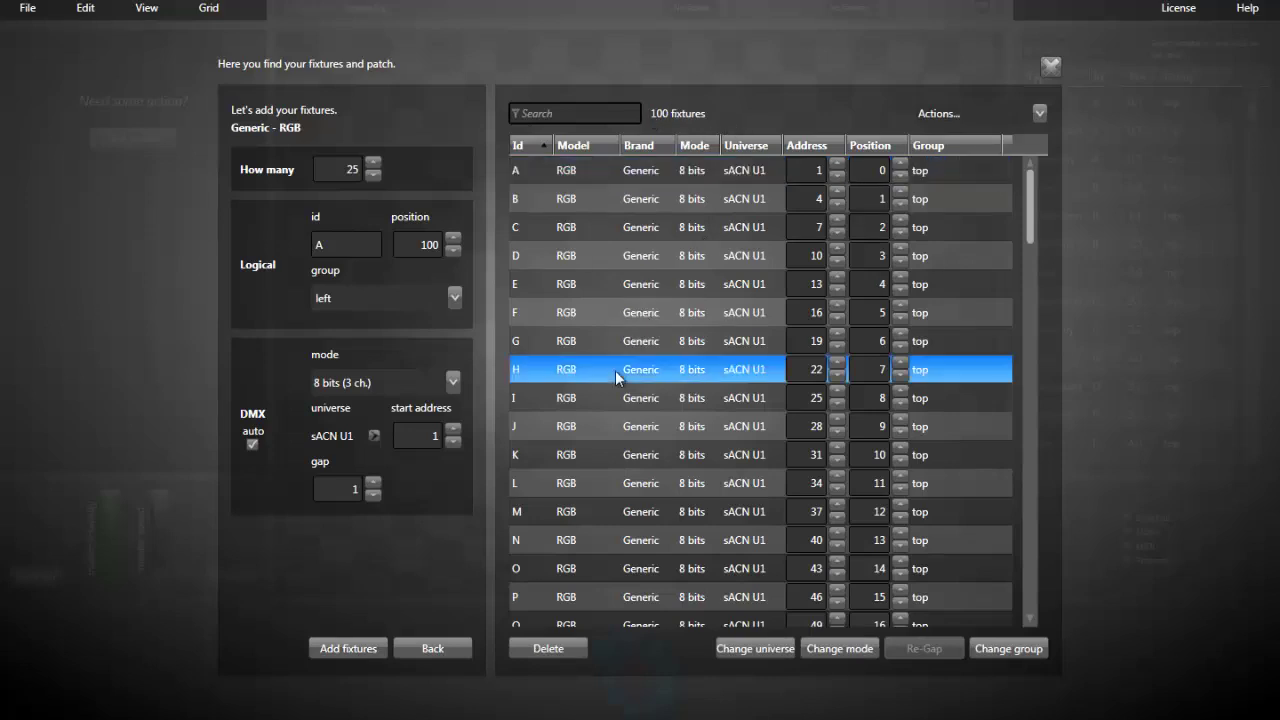
pyautogui.hotkey('ctrl', 'a')
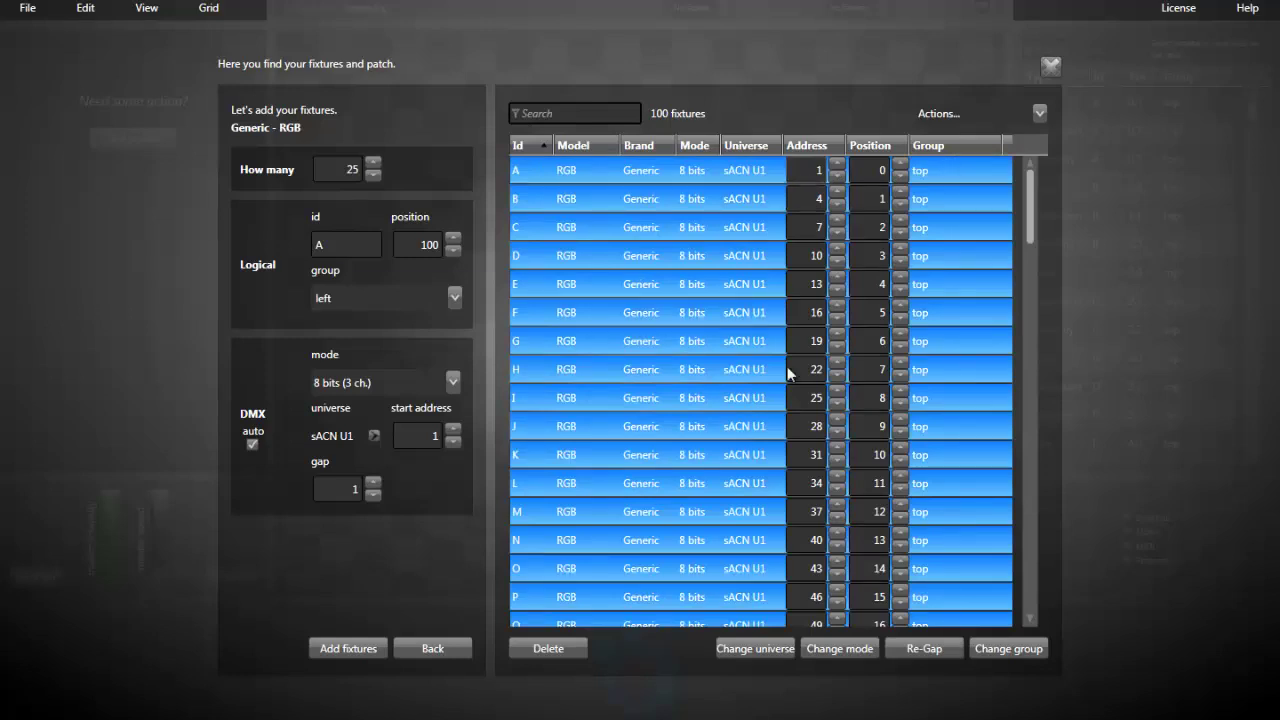
pyautogui.click(798, 176)
pyautogui.write('50')
pyautogui.press('Return')
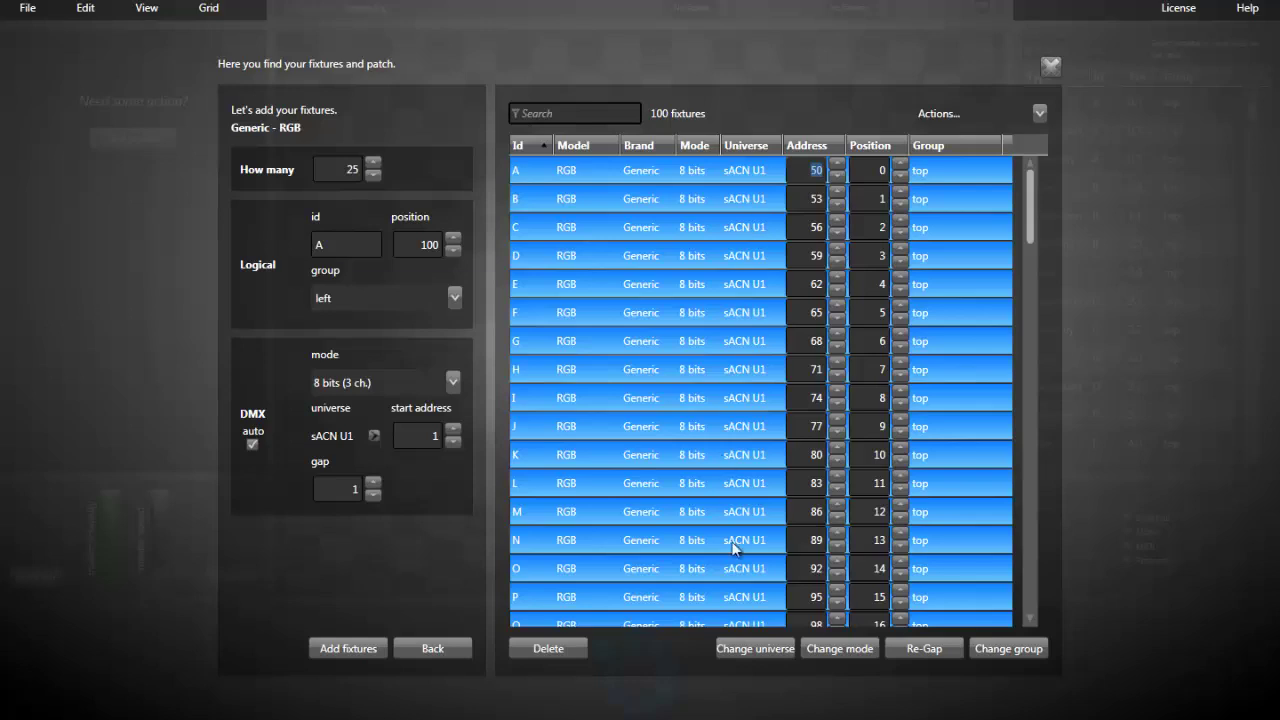
# Move all selected fixtures to universe sACN U2.
pyautogui.click(756, 652)
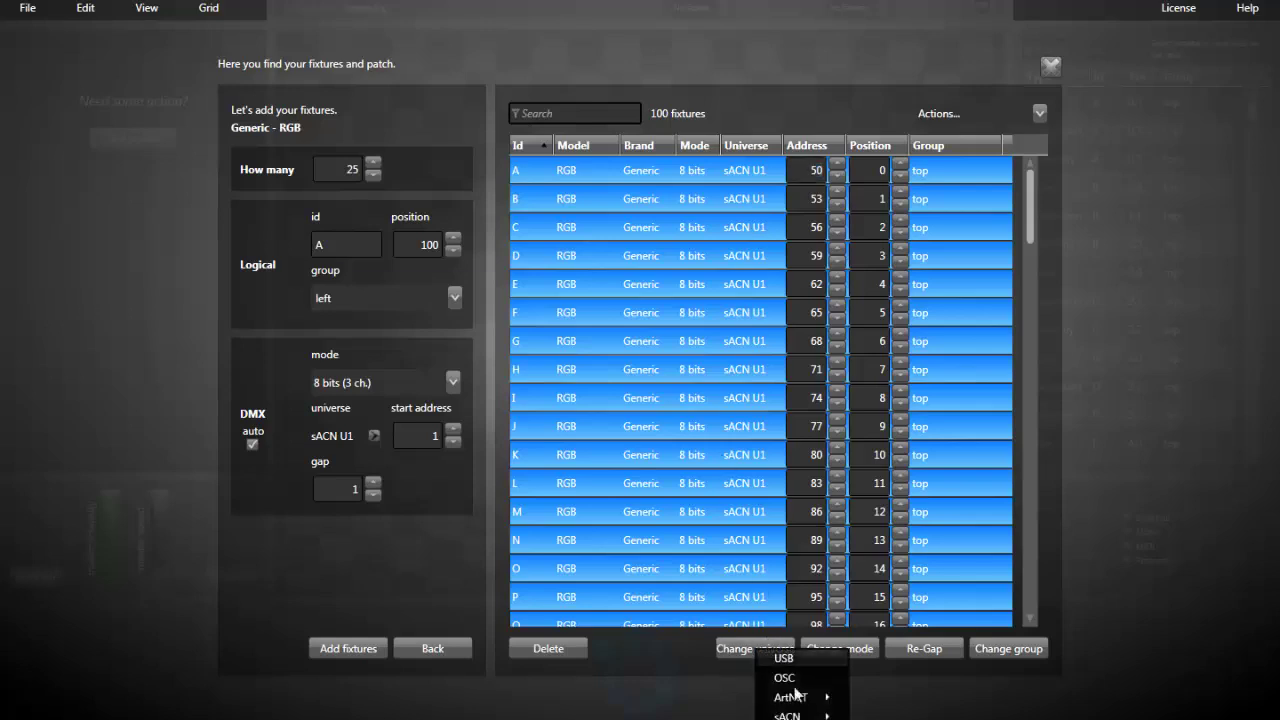
pyautogui.moveTo(798, 714)
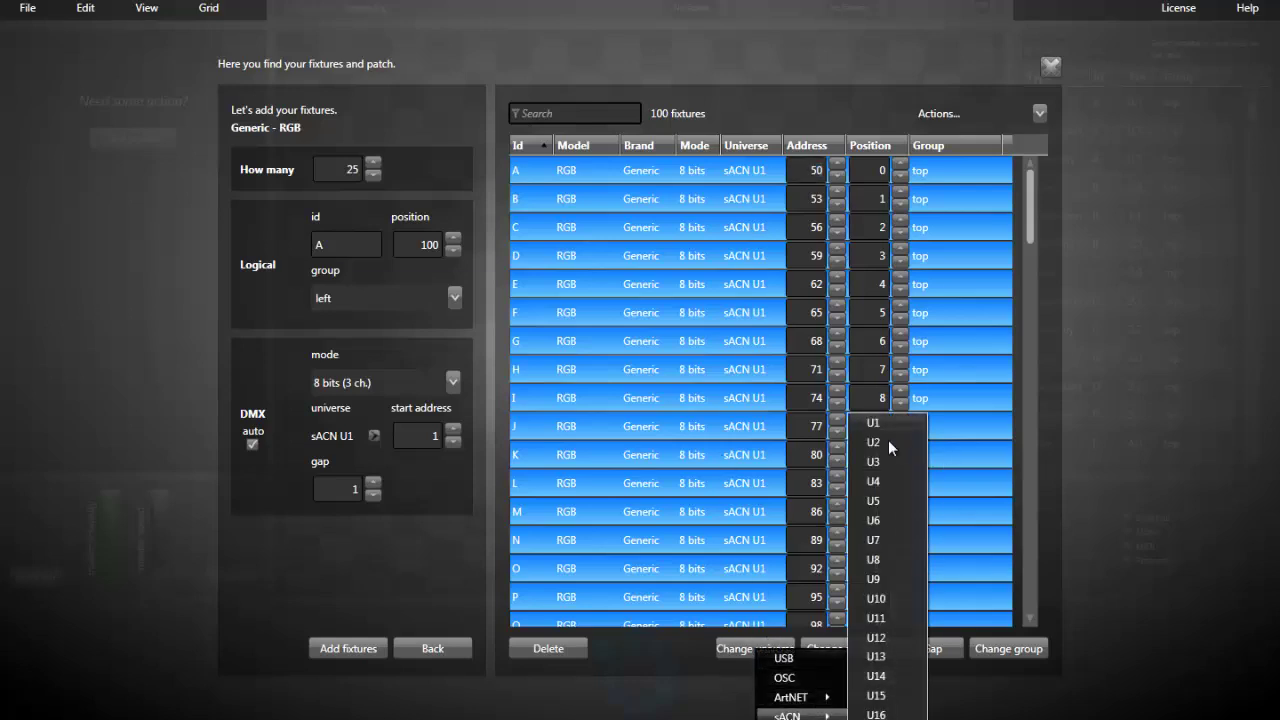
pyautogui.click(886, 441)
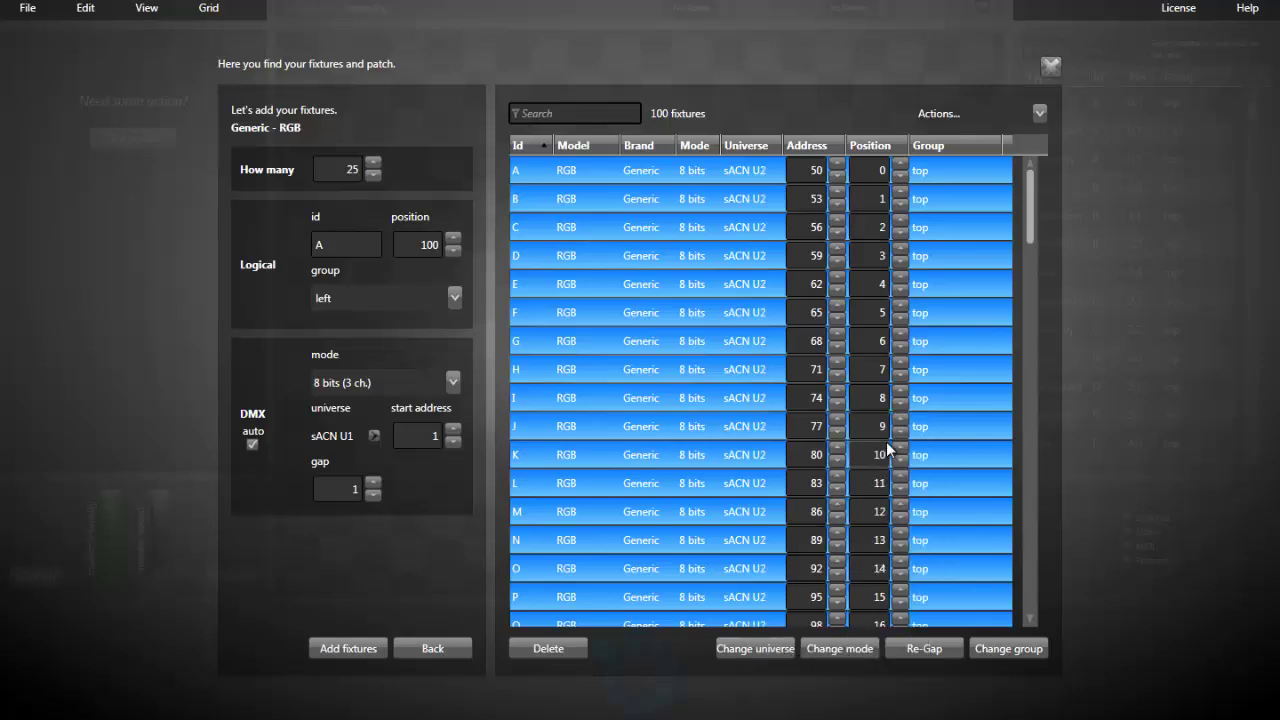
pyautogui.click(623, 425)
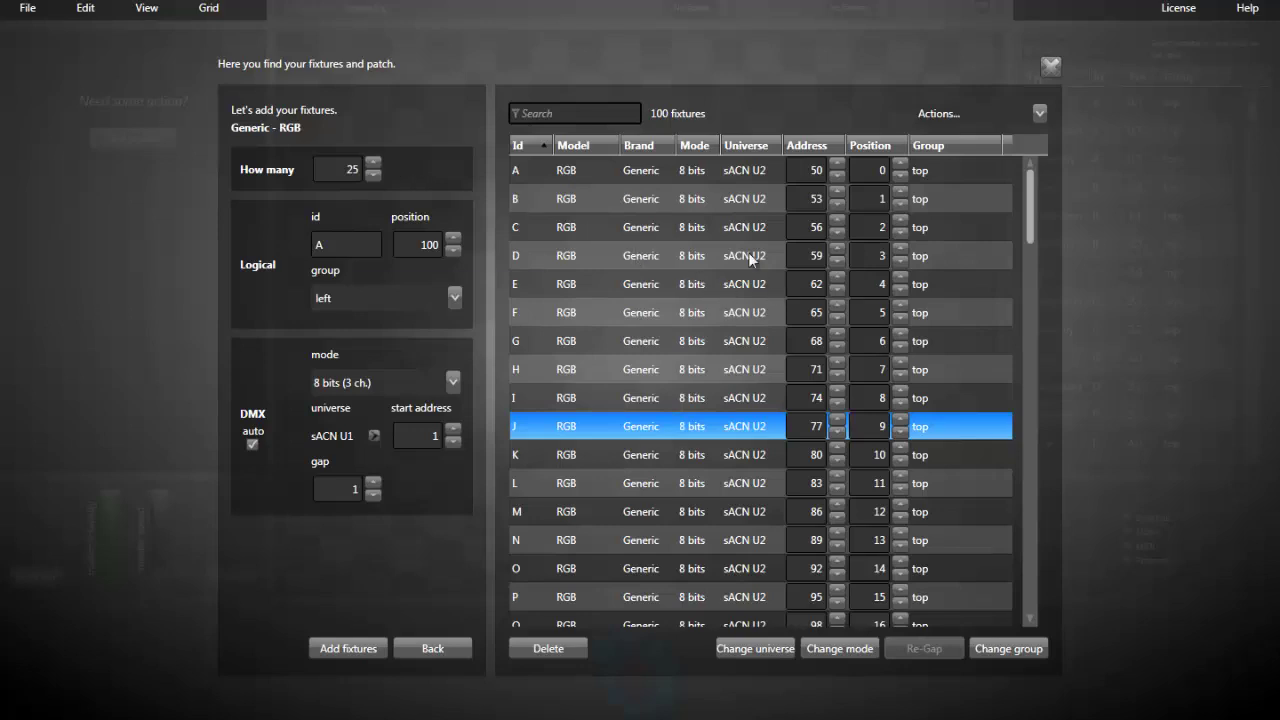
pyautogui.click(150, 10)
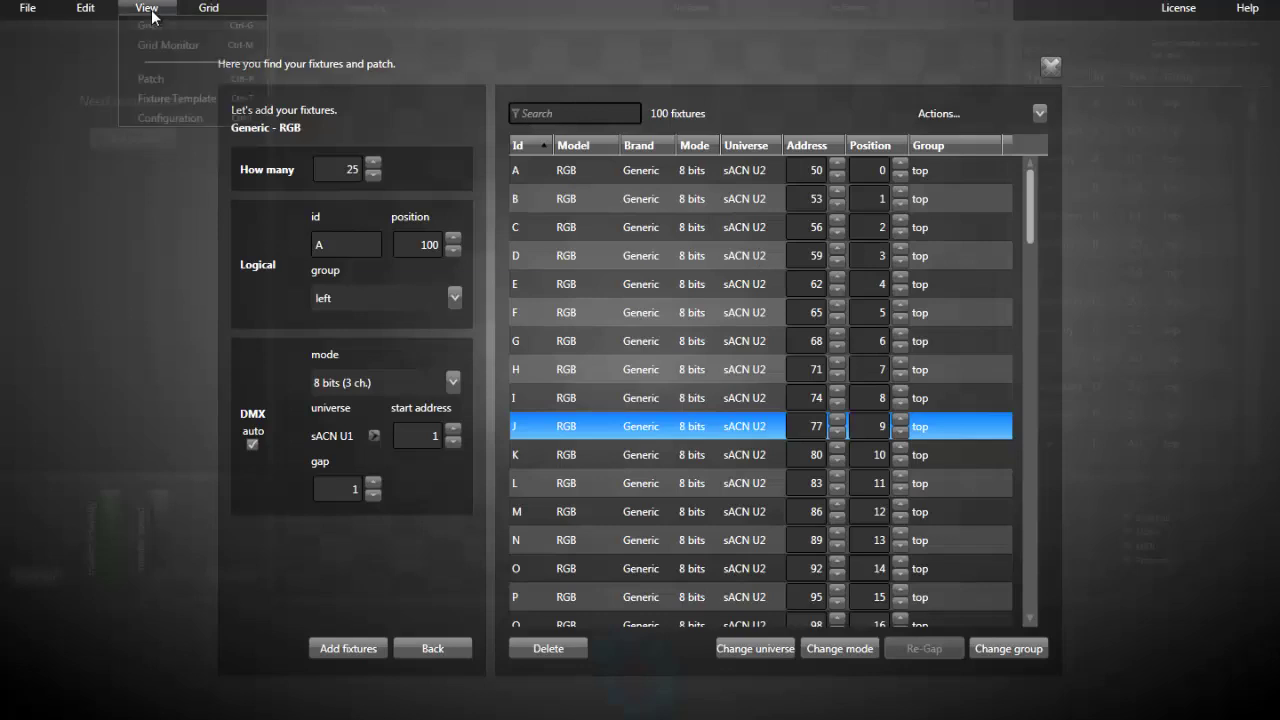
# Set the sACN output first universe to 100, then reopen the fixture patch list.
pyautogui.click(165, 117)
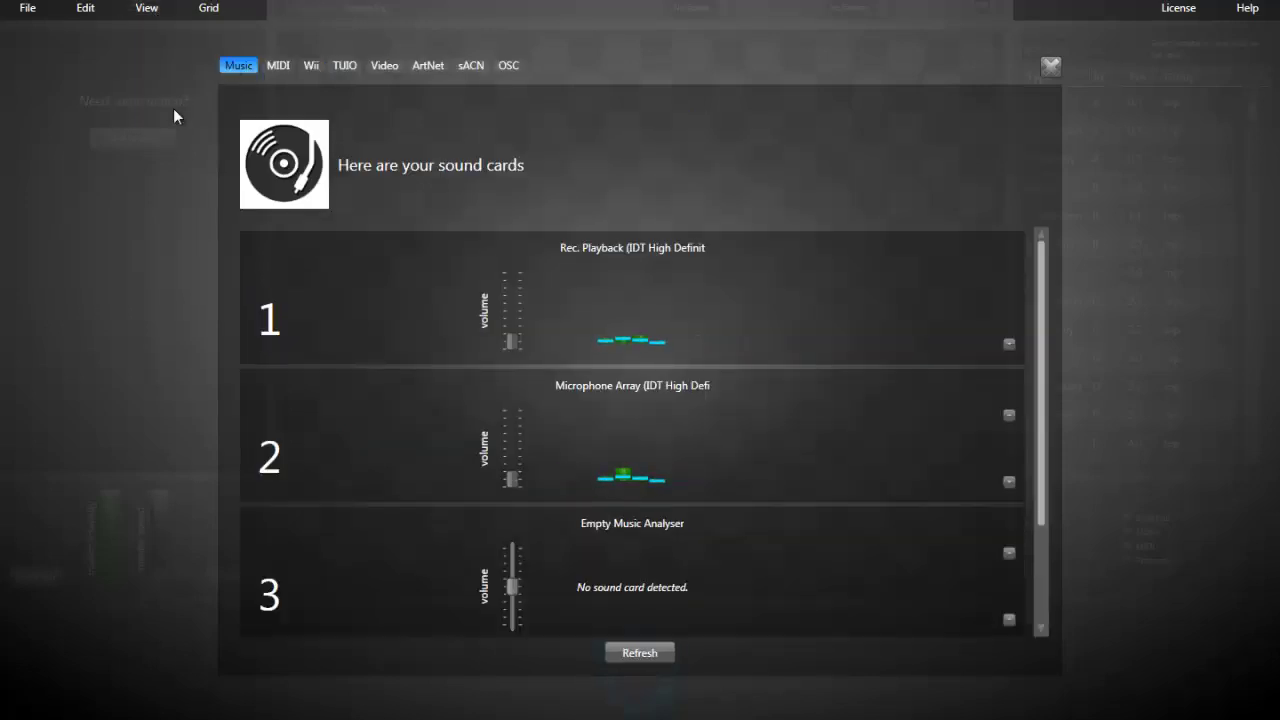
pyautogui.click(279, 65)
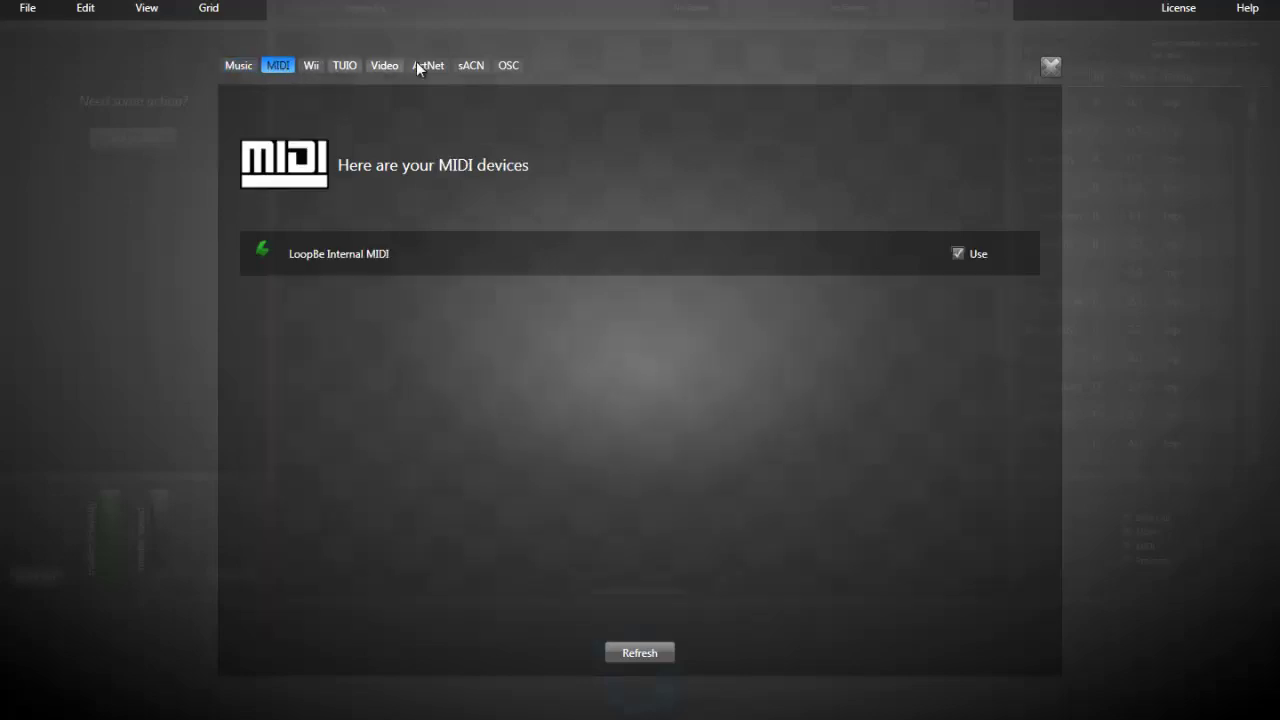
pyautogui.click(470, 66)
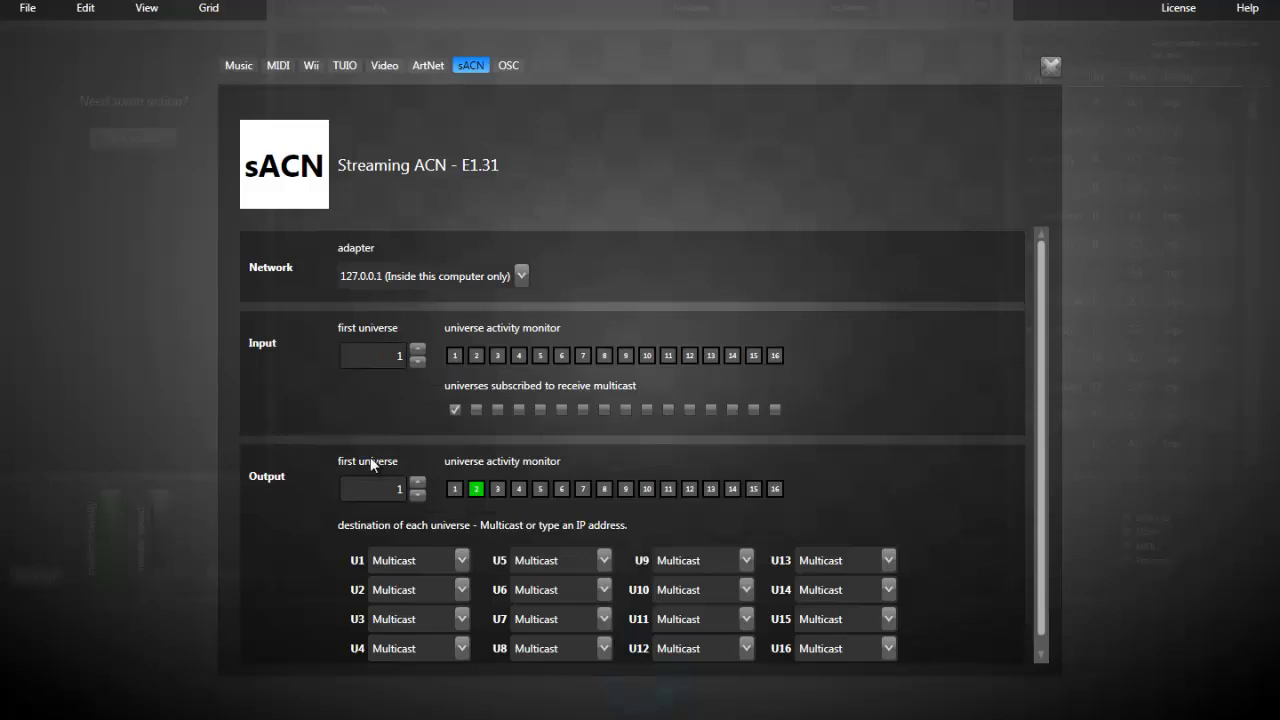
pyautogui.doubleClick(378, 493)
pyautogui.write('100')
pyautogui.press('Return')
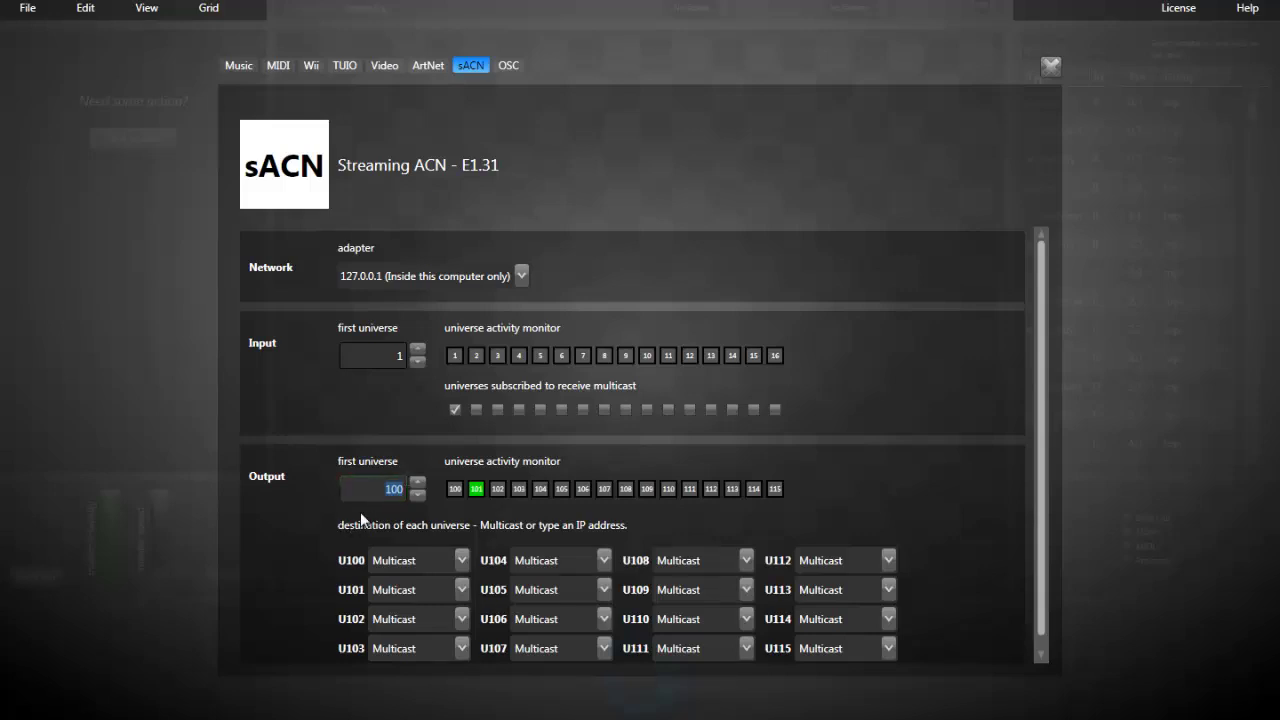
pyautogui.click(146, 8)
pyautogui.click(155, 77)
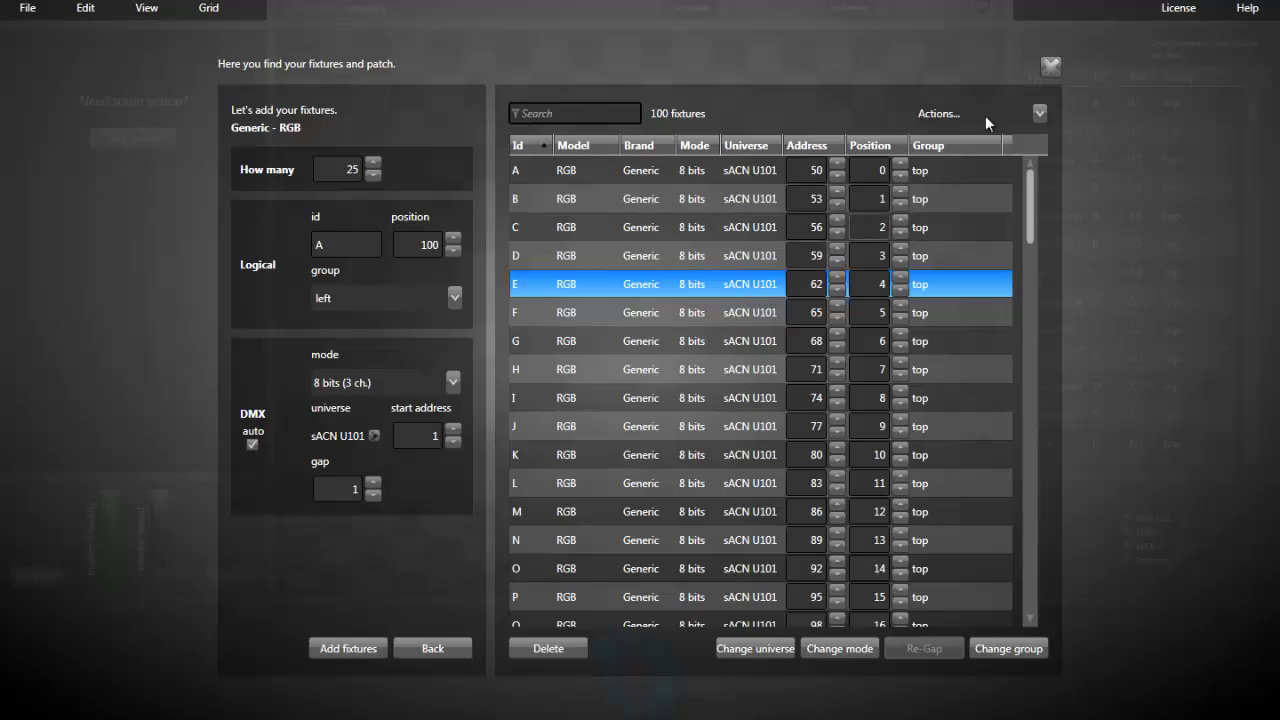
# Close the patch and select fixture A's hue attribute in the attribute list.
pyautogui.click(1050, 68)
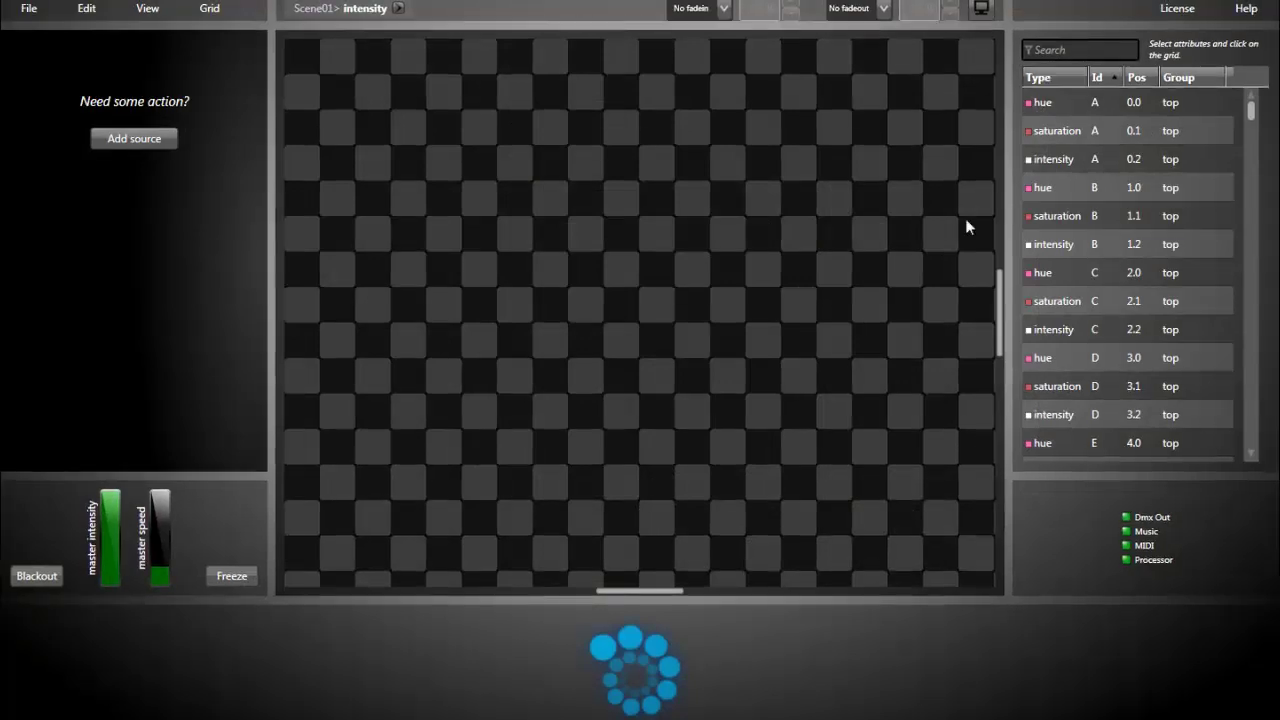
pyautogui.click(1069, 130)
pyautogui.click(1068, 102)
pyautogui.keyDown('shift'); pyautogui.click(1068, 158); pyautogui.keyUp('shift')
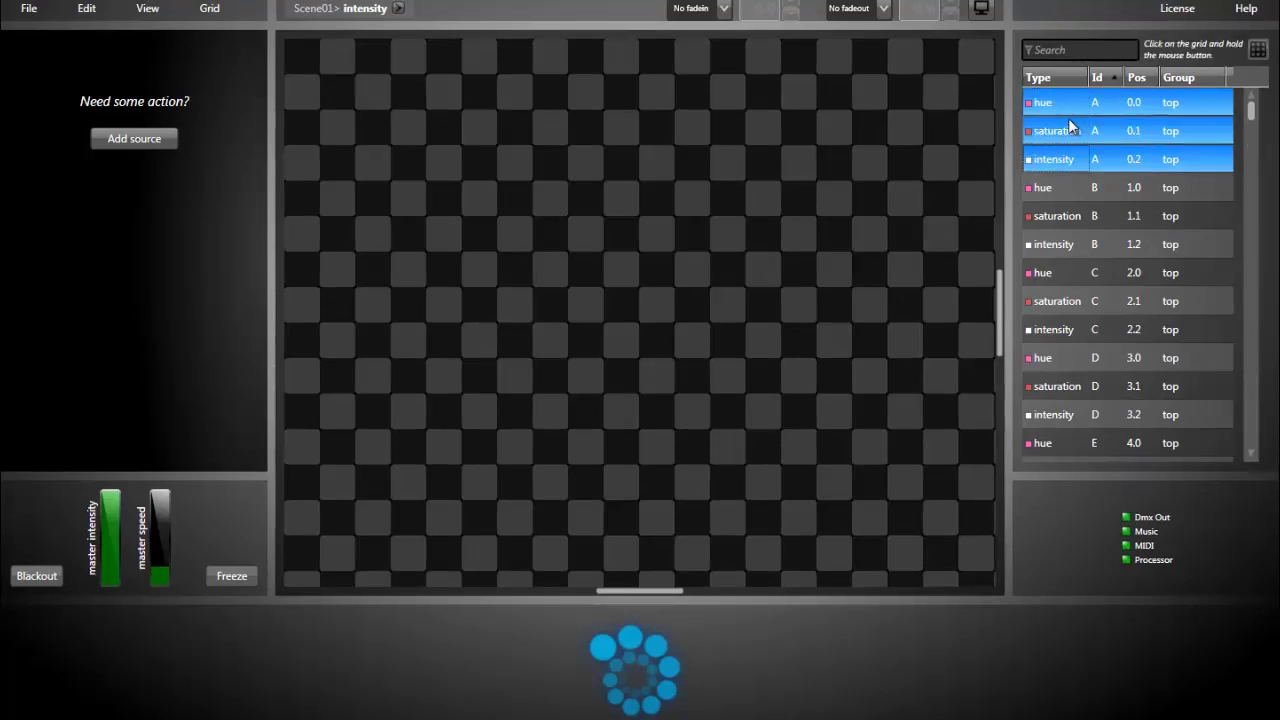
pyautogui.click(1069, 124)
pyautogui.click(1069, 116)
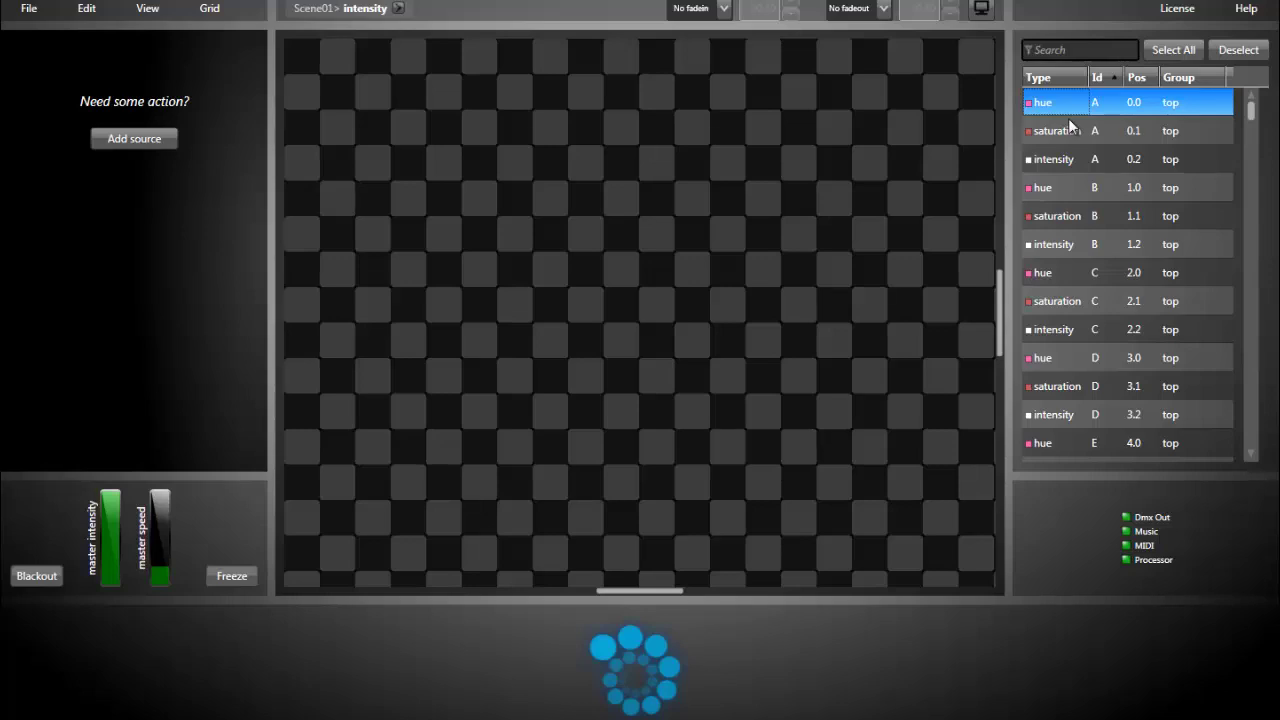
# Filter attributes by 'int top' and select them all, undoing a trial placement on the grid.
pyautogui.click(1073, 52)
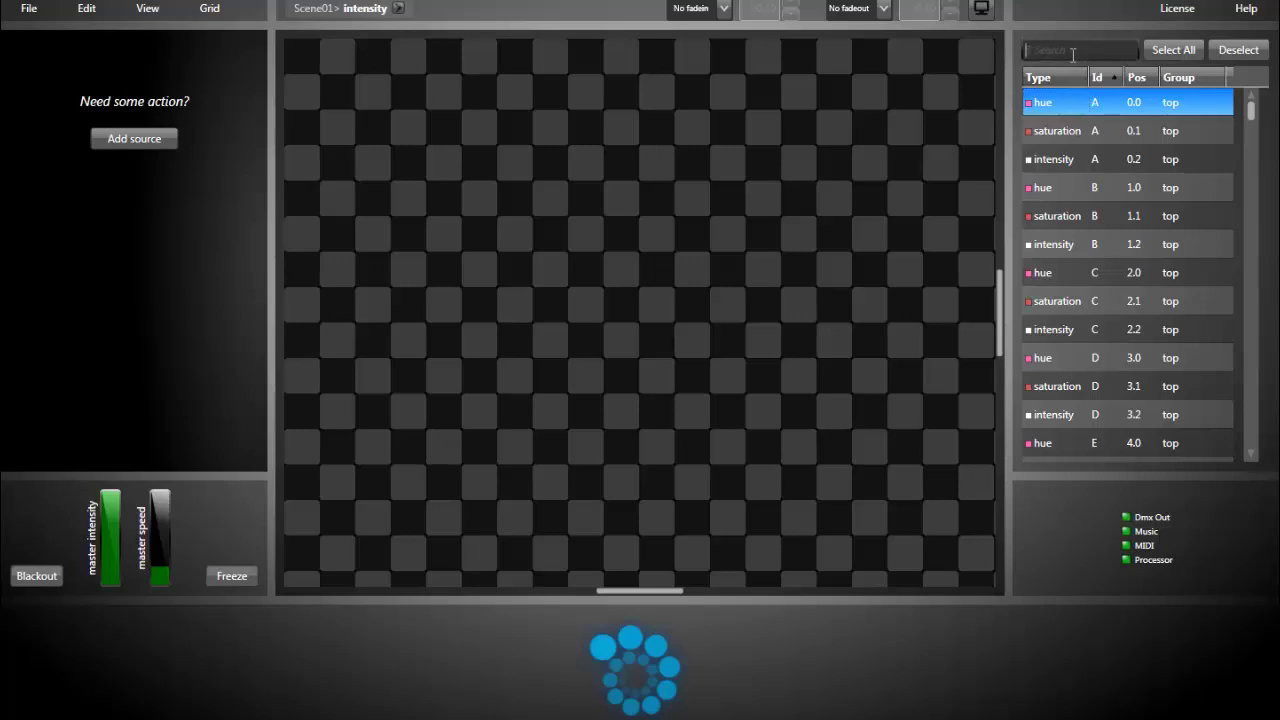
pyautogui.write('int')
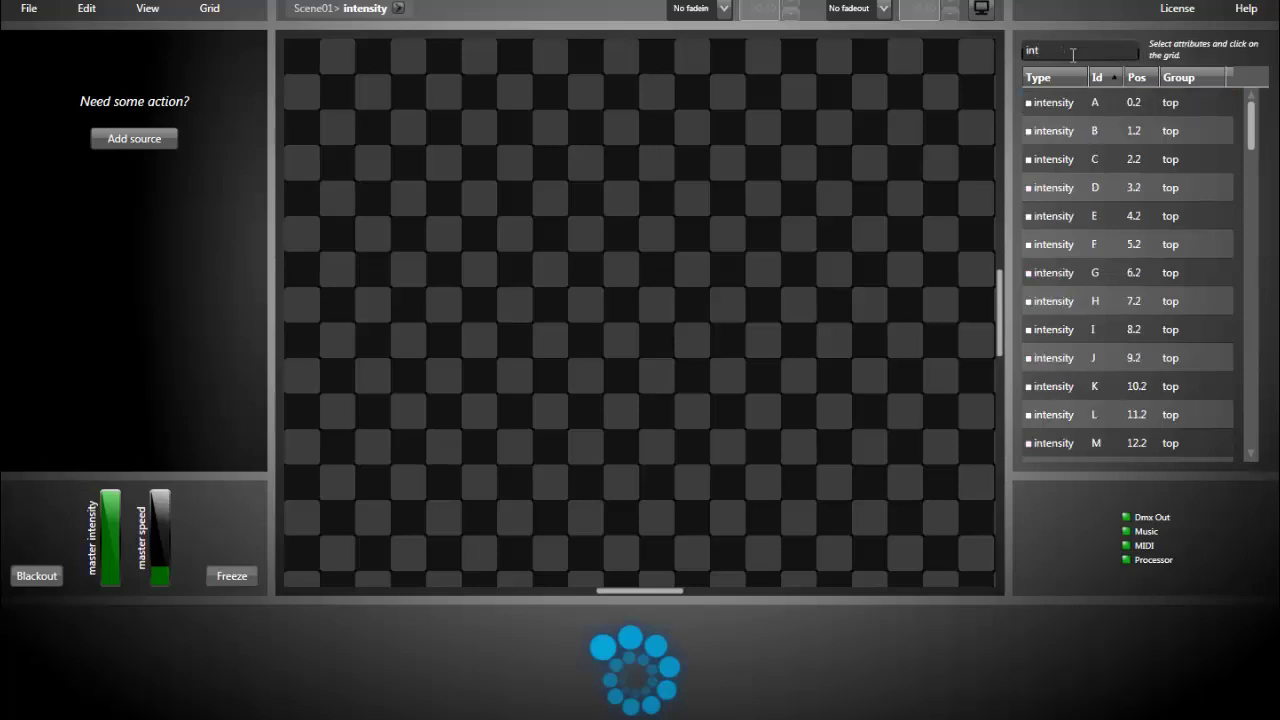
pyautogui.write(' top')
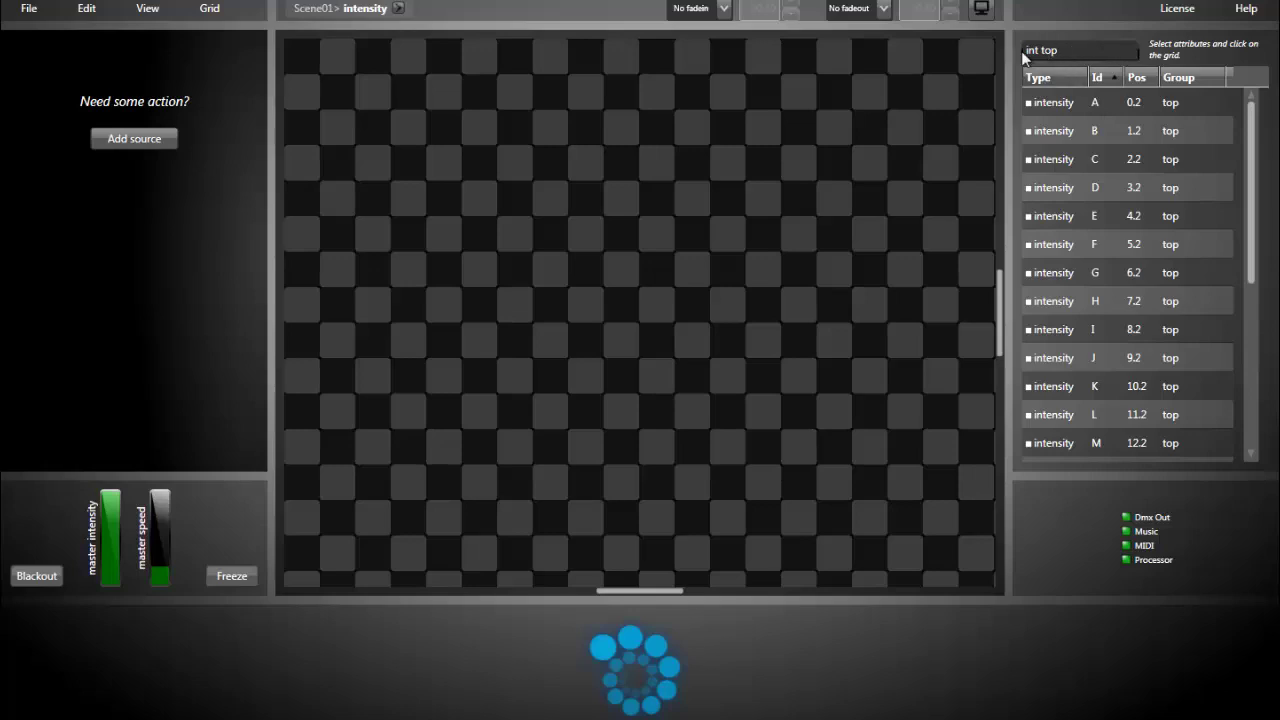
pyautogui.click(1080, 104)
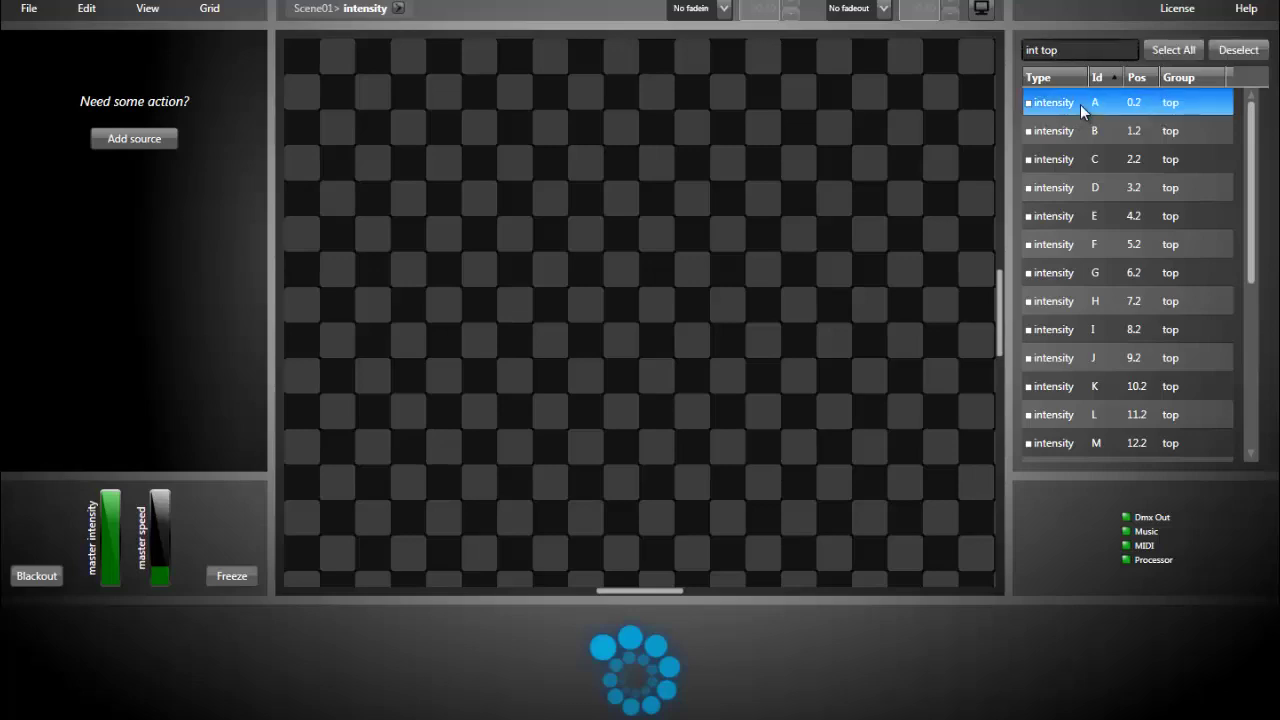
pyautogui.click(1160, 50)
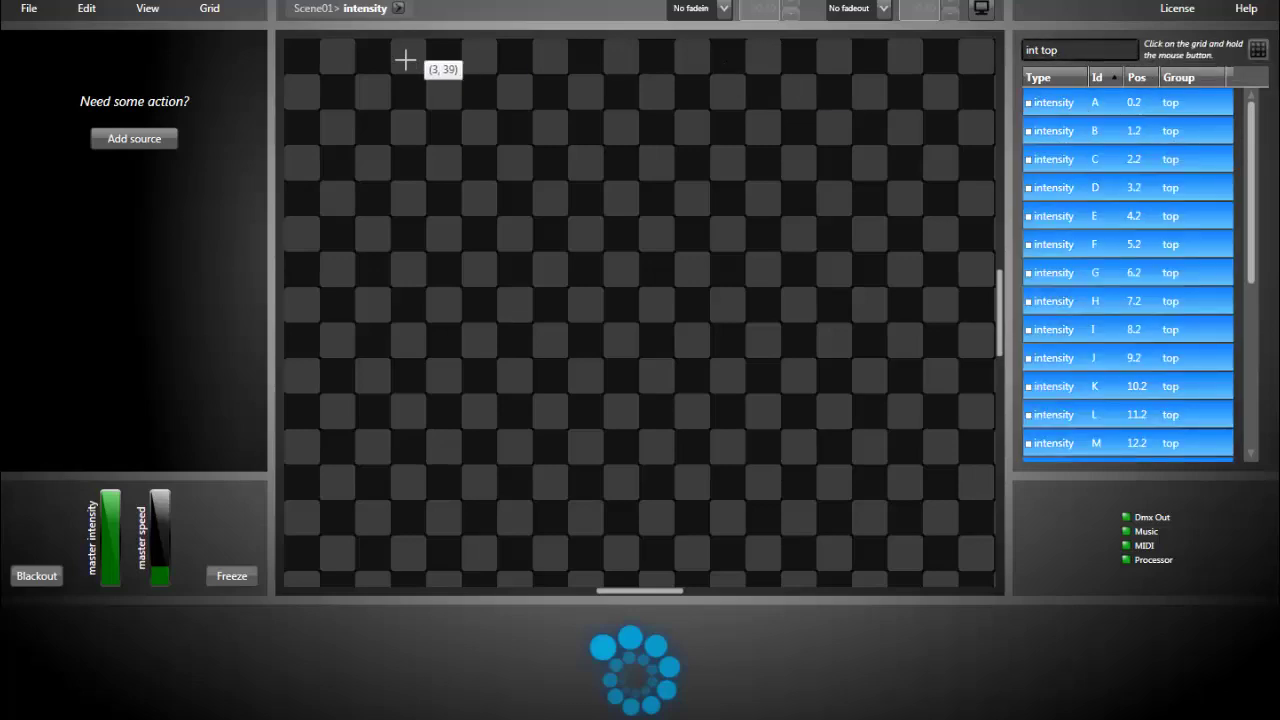
pyautogui.moveTo(309, 56); pyautogui.dragTo(625, 66)
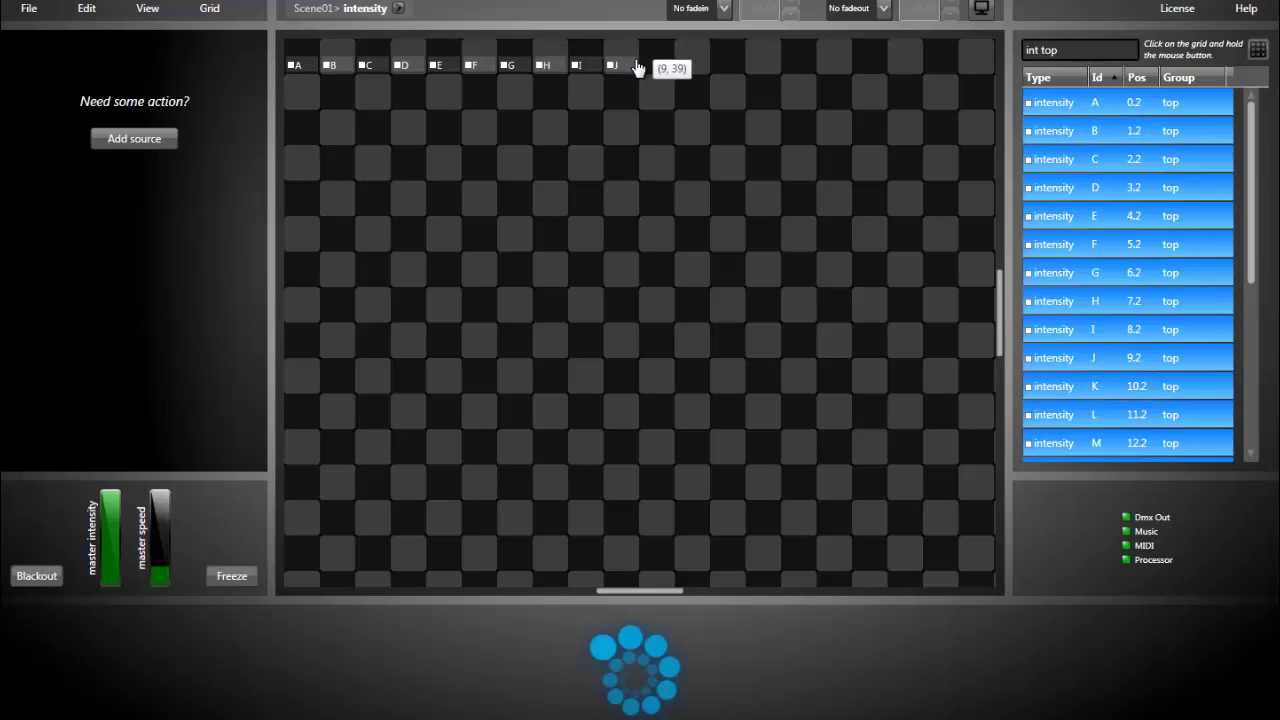
pyautogui.hotkey('ctrl', 'z')
pyautogui.hotkey('ctrl', 'z')
pyautogui.hotkey('ctrl', 'z')
pyautogui.hotkey('ctrl', 'z')
pyautogui.hotkey('ctrl', 'z')
pyautogui.hotkey('ctrl', 'z')
pyautogui.hotkey('ctrl', 'z')
pyautogui.hotkey('ctrl', 'z')
pyautogui.hotkey('ctrl', 'z')
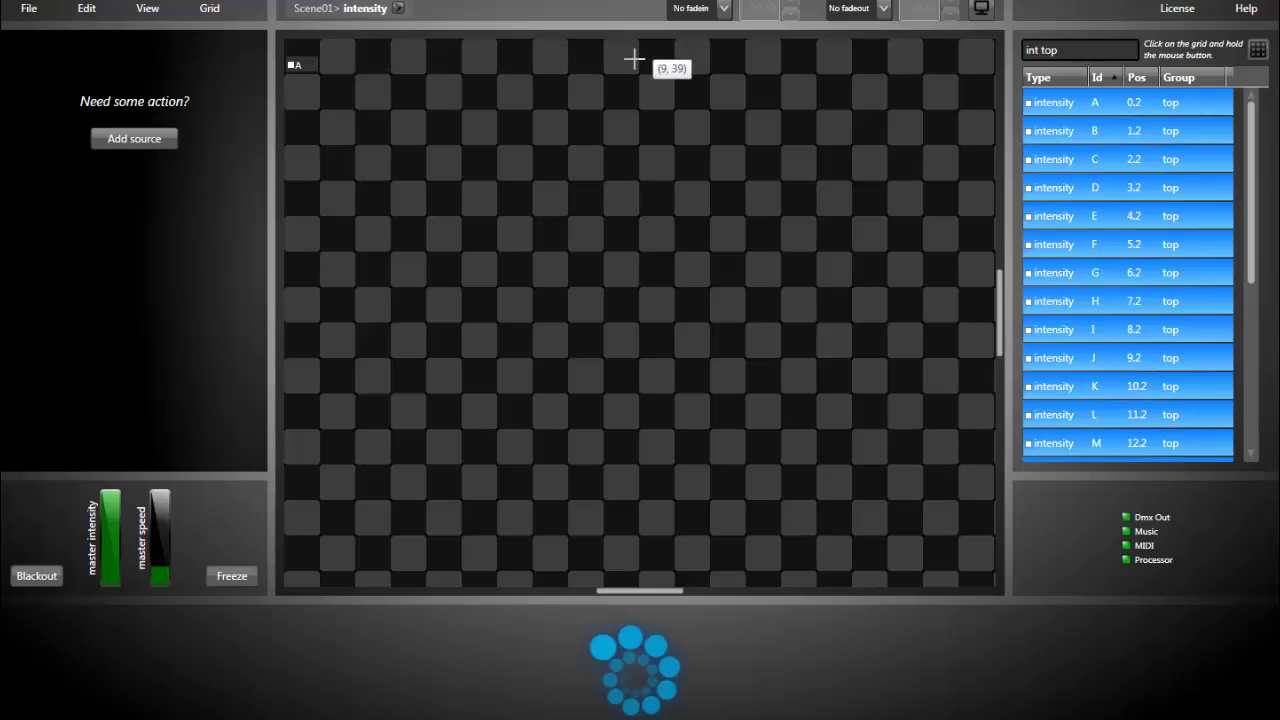
pyautogui.hotkey('ctrl', 'z')
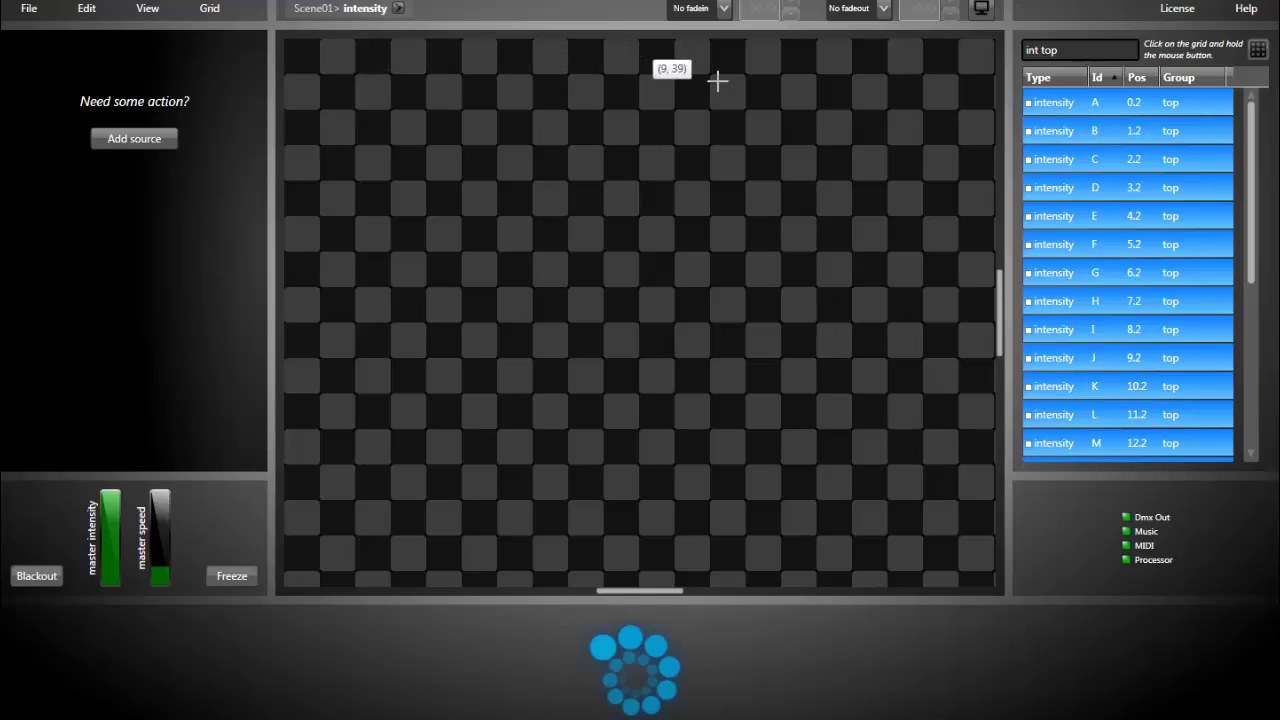
# Enable Array Mode with width 25 and paste the top intensities as one row at top-left.
pyautogui.click(1262, 49)
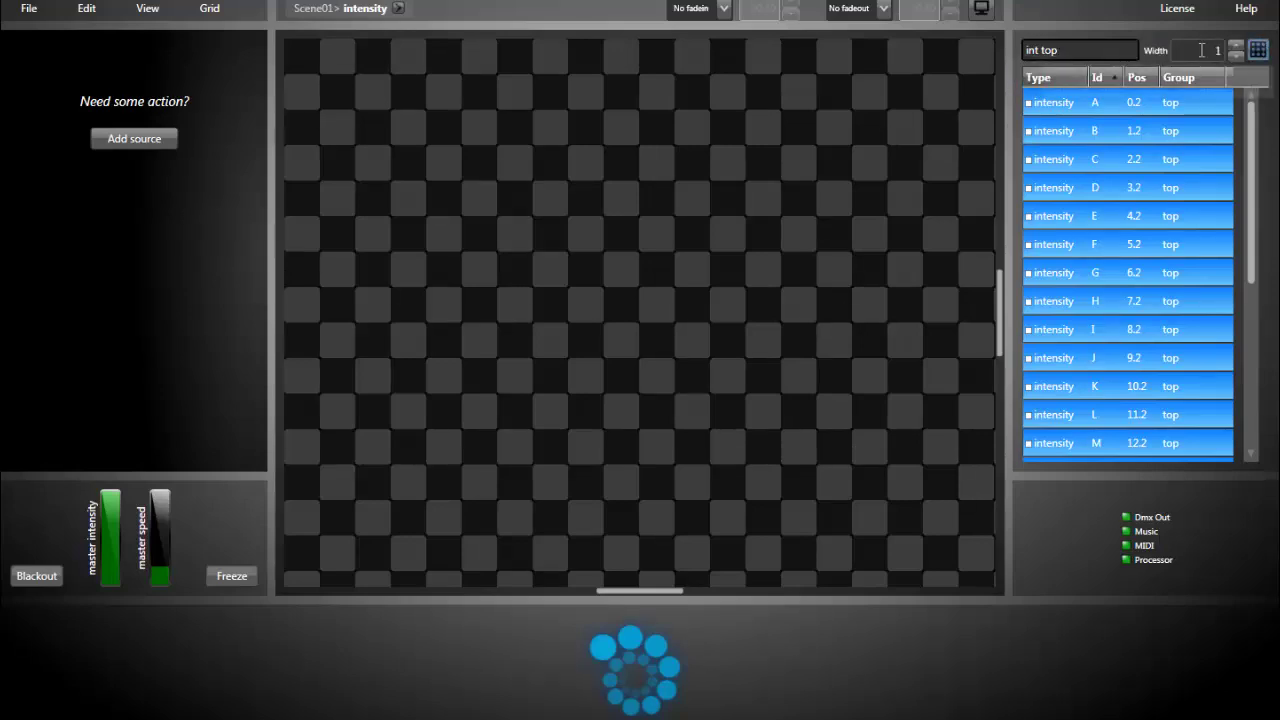
pyautogui.click(1205, 50)
pyautogui.write('25')
pyautogui.press('Return')
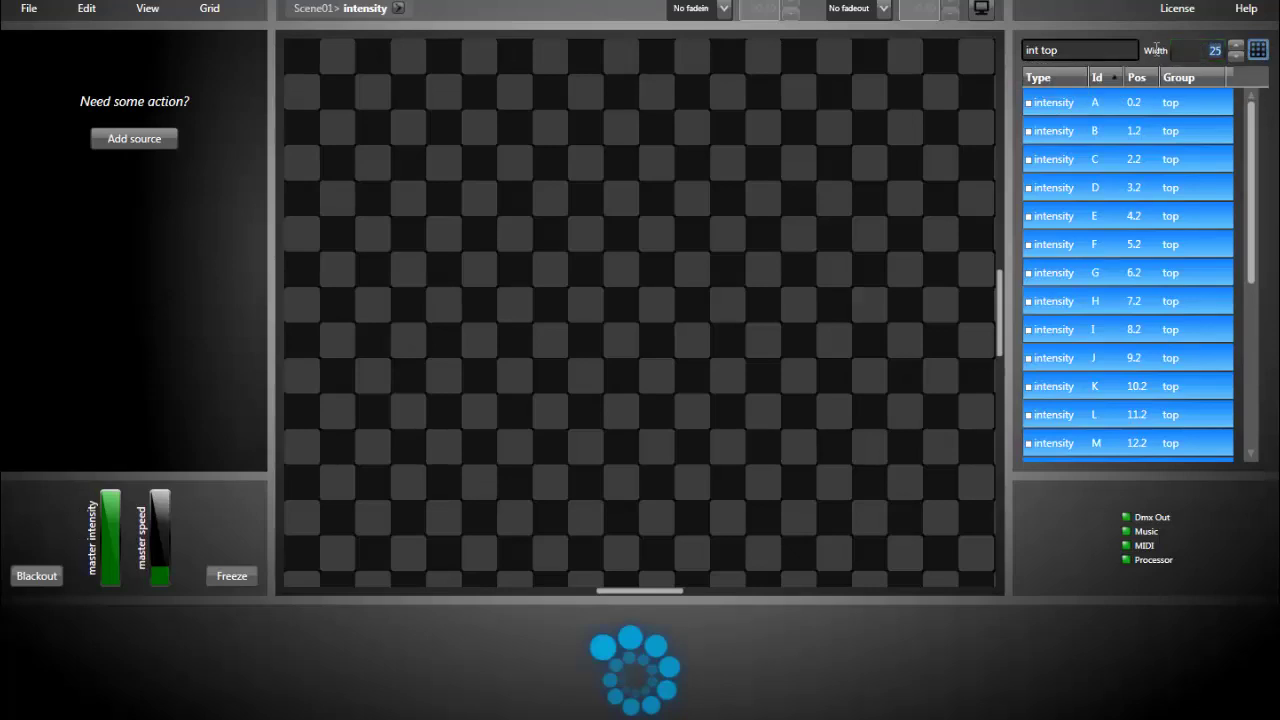
pyautogui.click(340, 57)
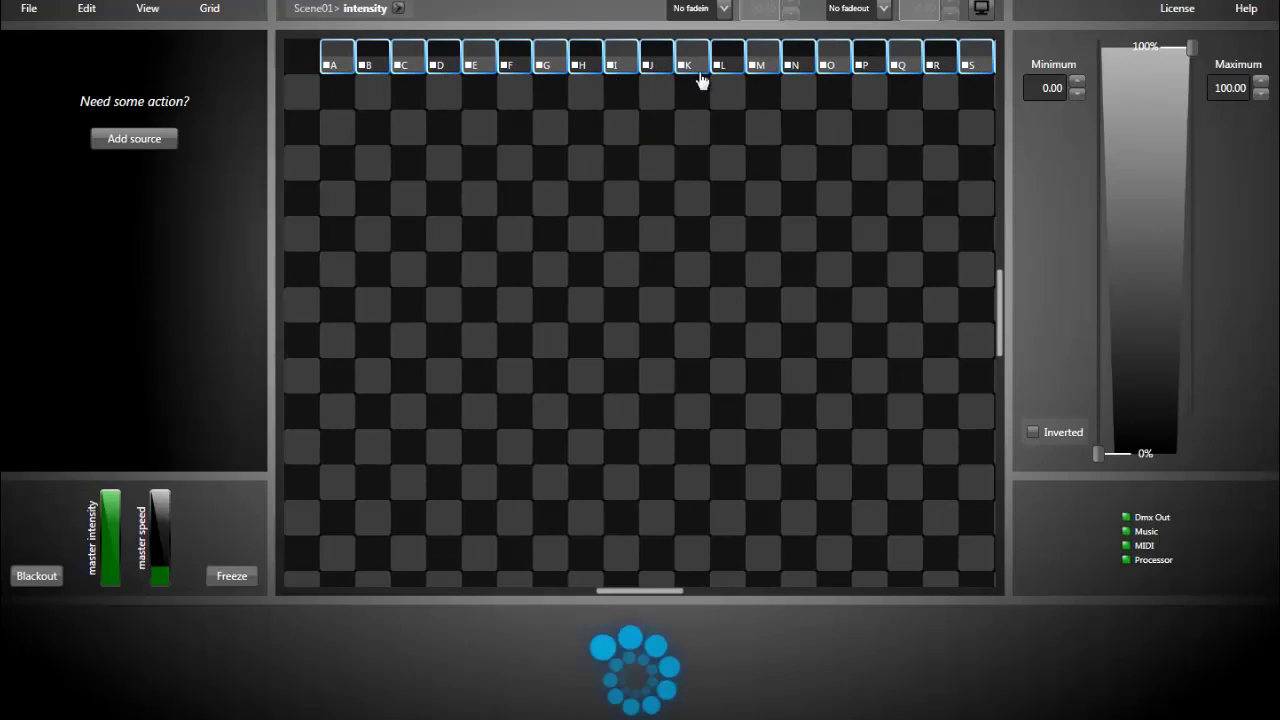
pyautogui.hscroll(5, 701, 82)
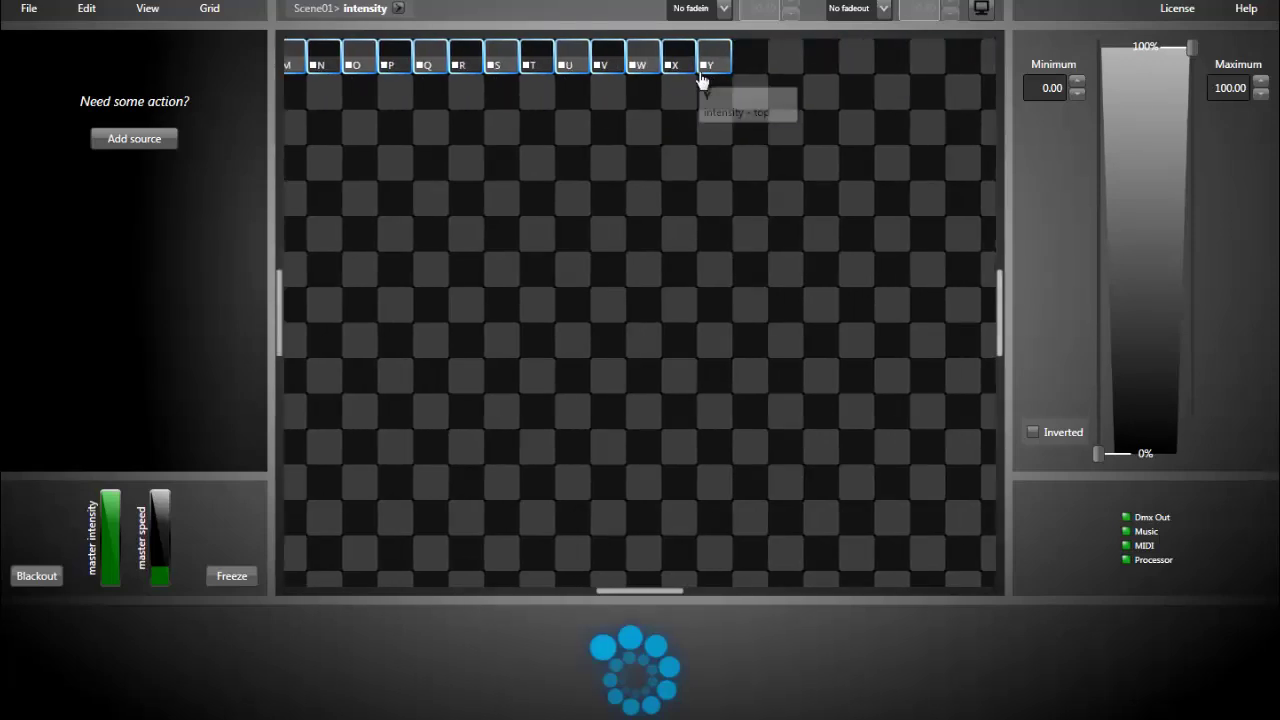
pyautogui.click(87, 12)
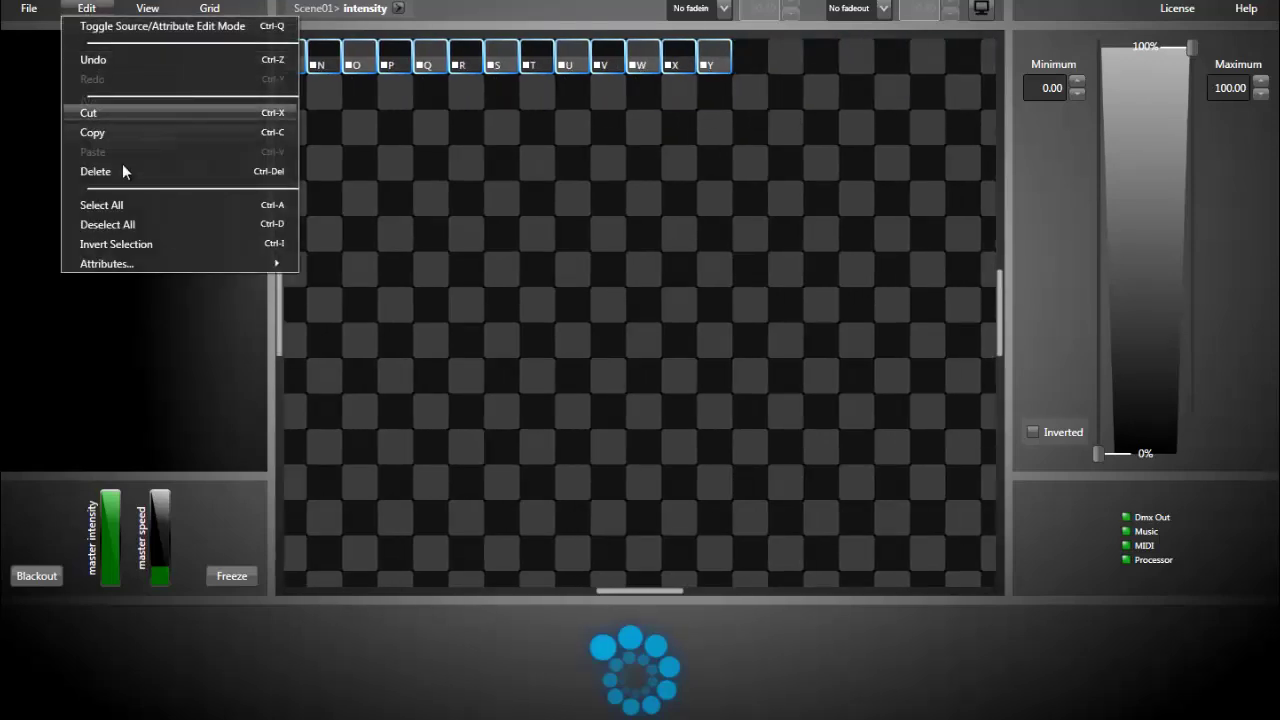
# Filter by 'int right', select all, and paste Z–BX as a column after fixture Y.
pyautogui.click(115, 222)
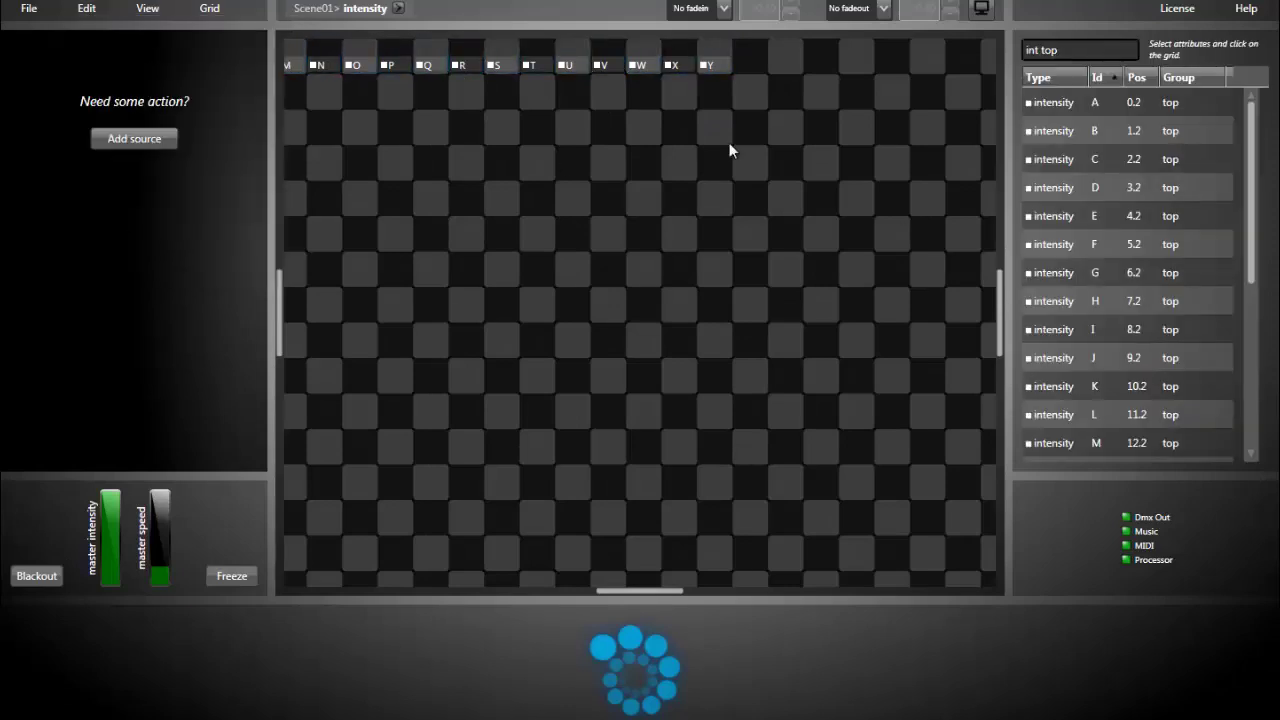
pyautogui.doubleClick(1076, 49)
pyautogui.write('right')
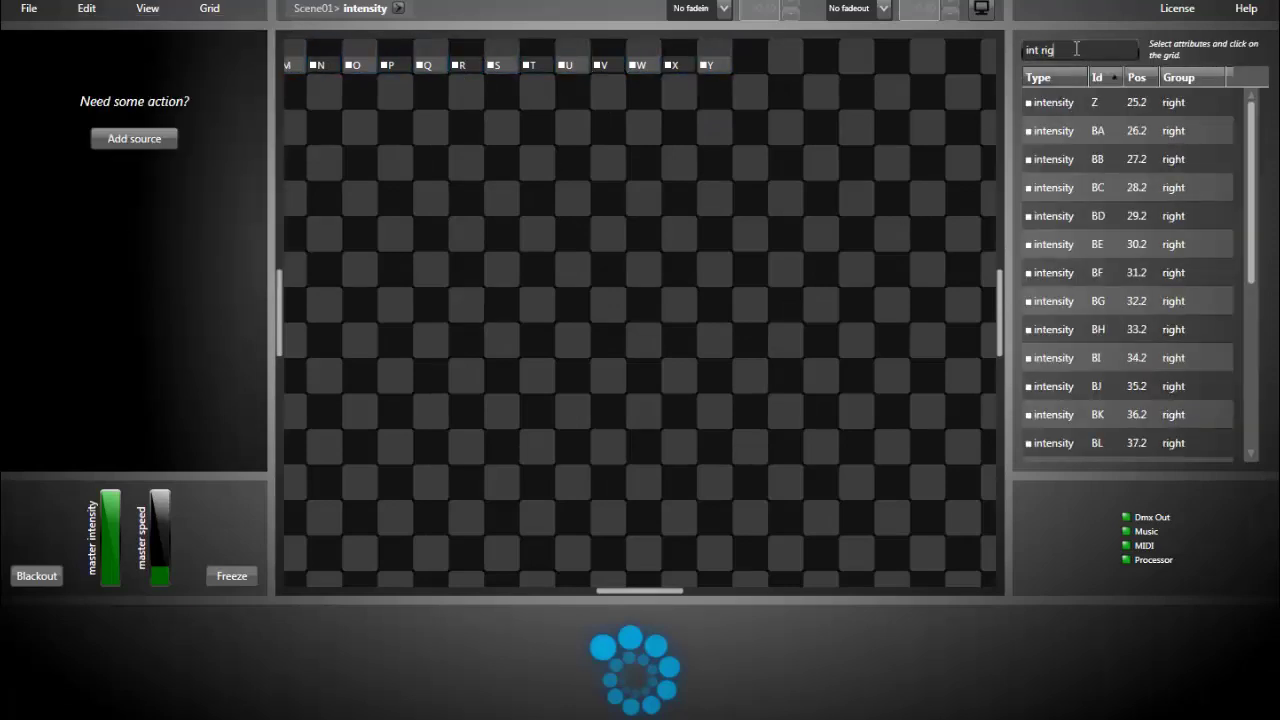
pyautogui.click(1101, 101)
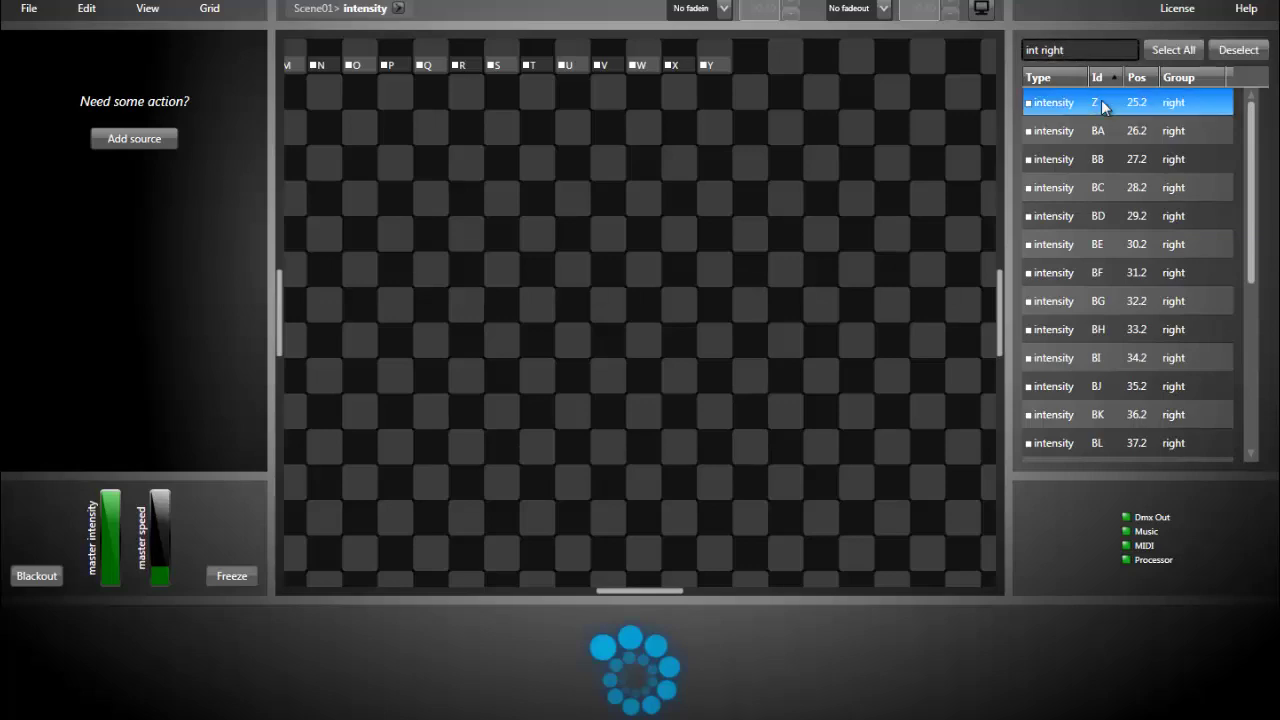
pyautogui.click(1174, 49)
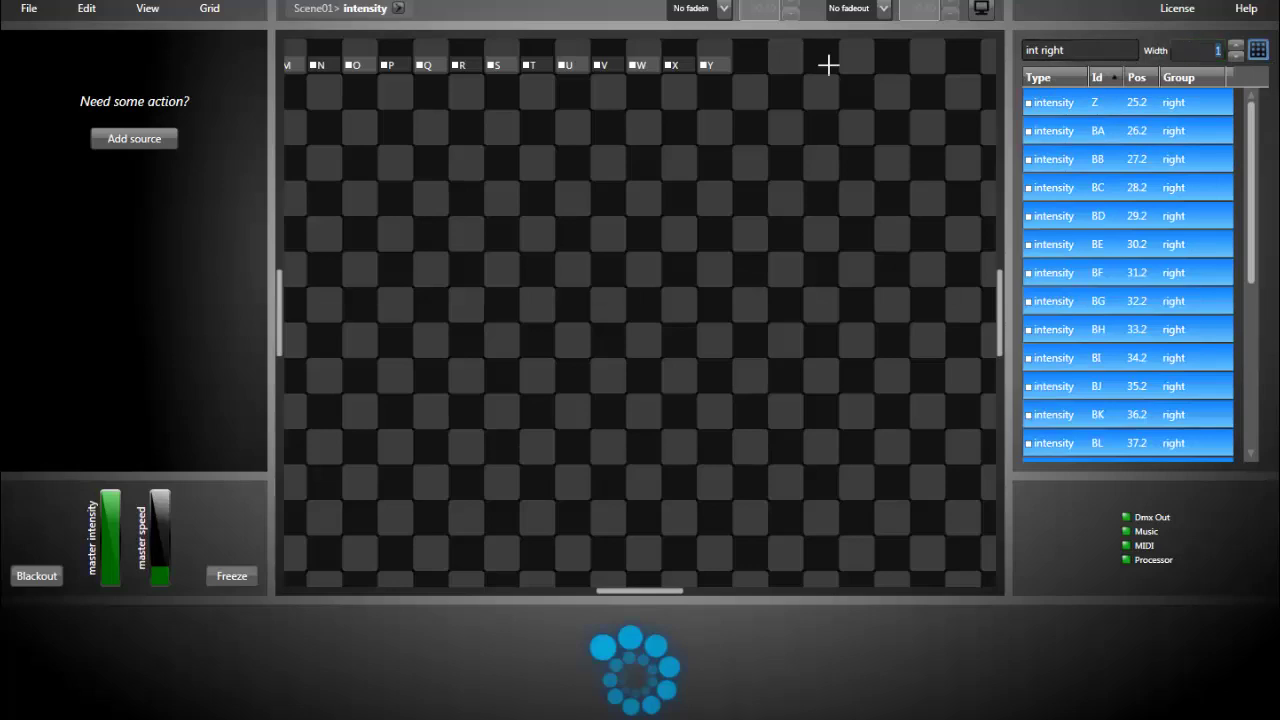
pyautogui.click(750, 93)
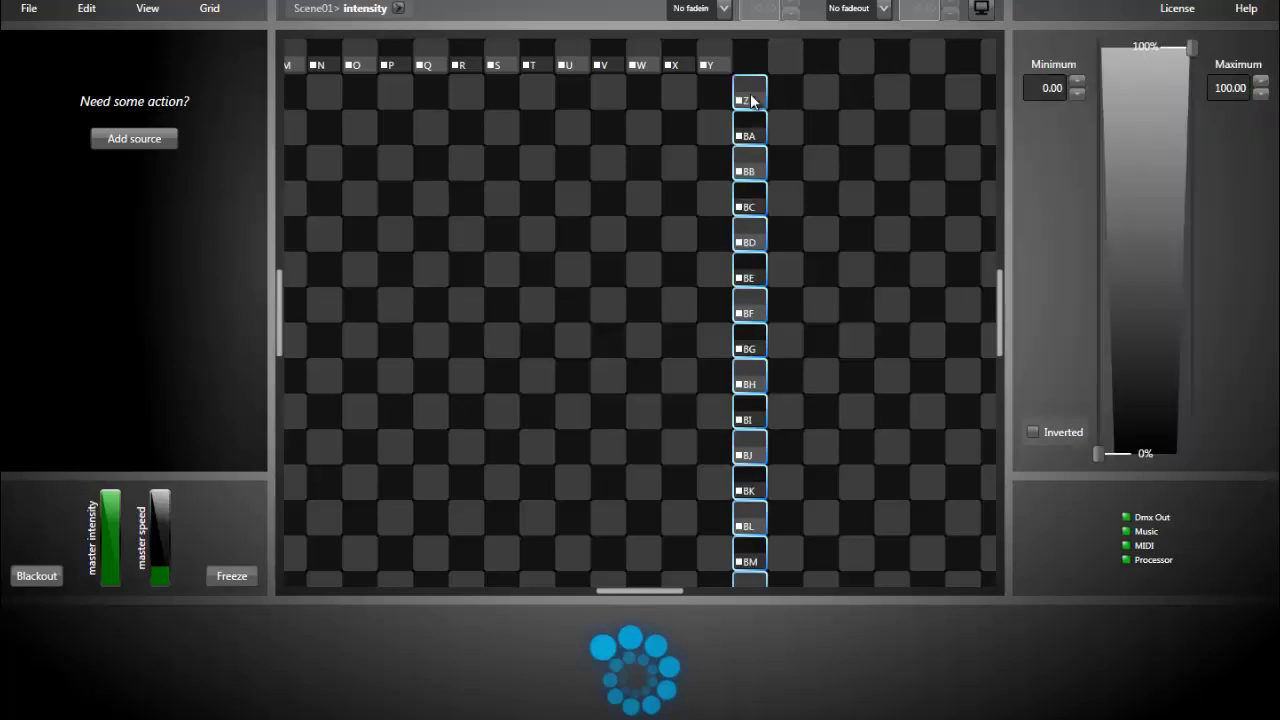
pyautogui.scroll(-5, 890, 292)
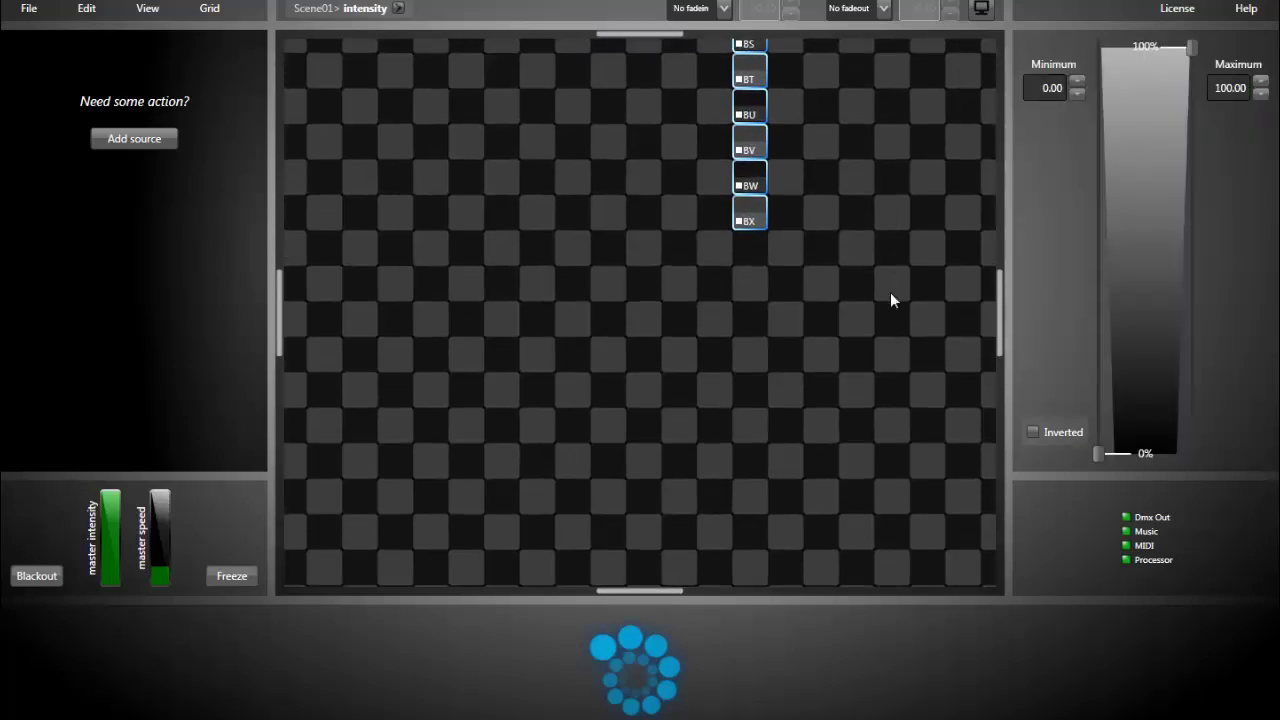
pyautogui.click(769, 275)
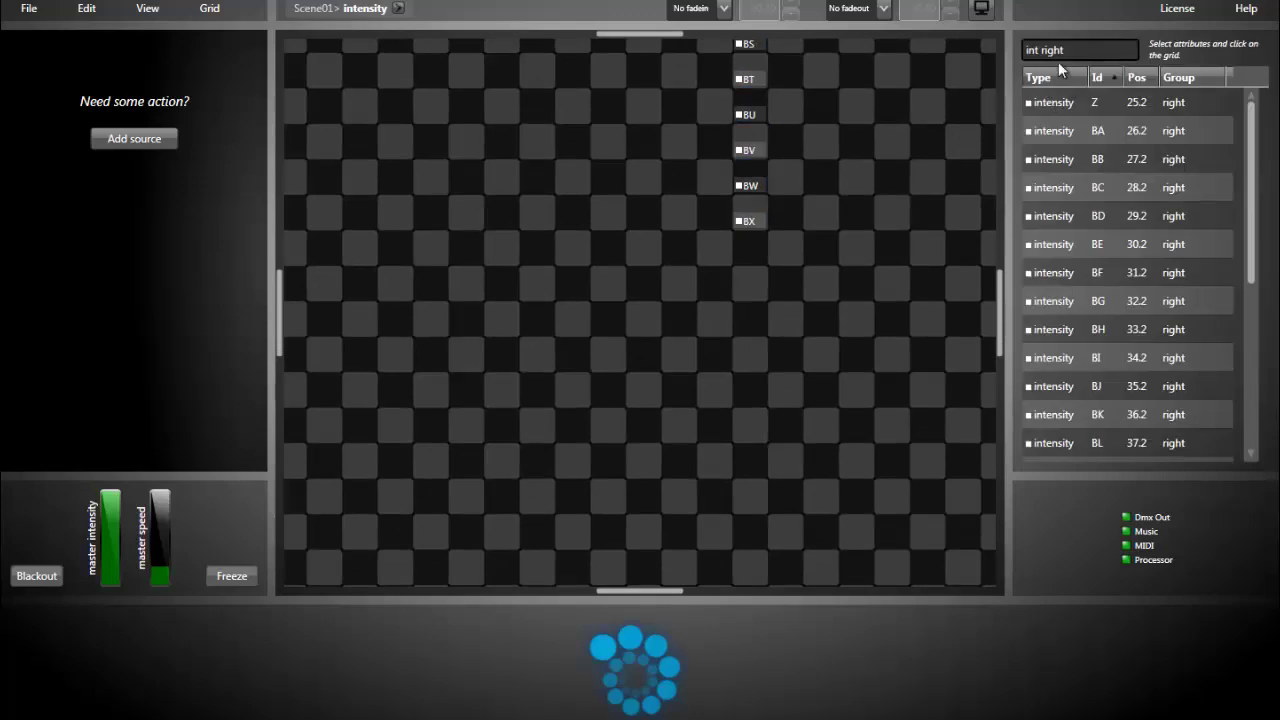
pyautogui.hscroll(3, 859, 482)
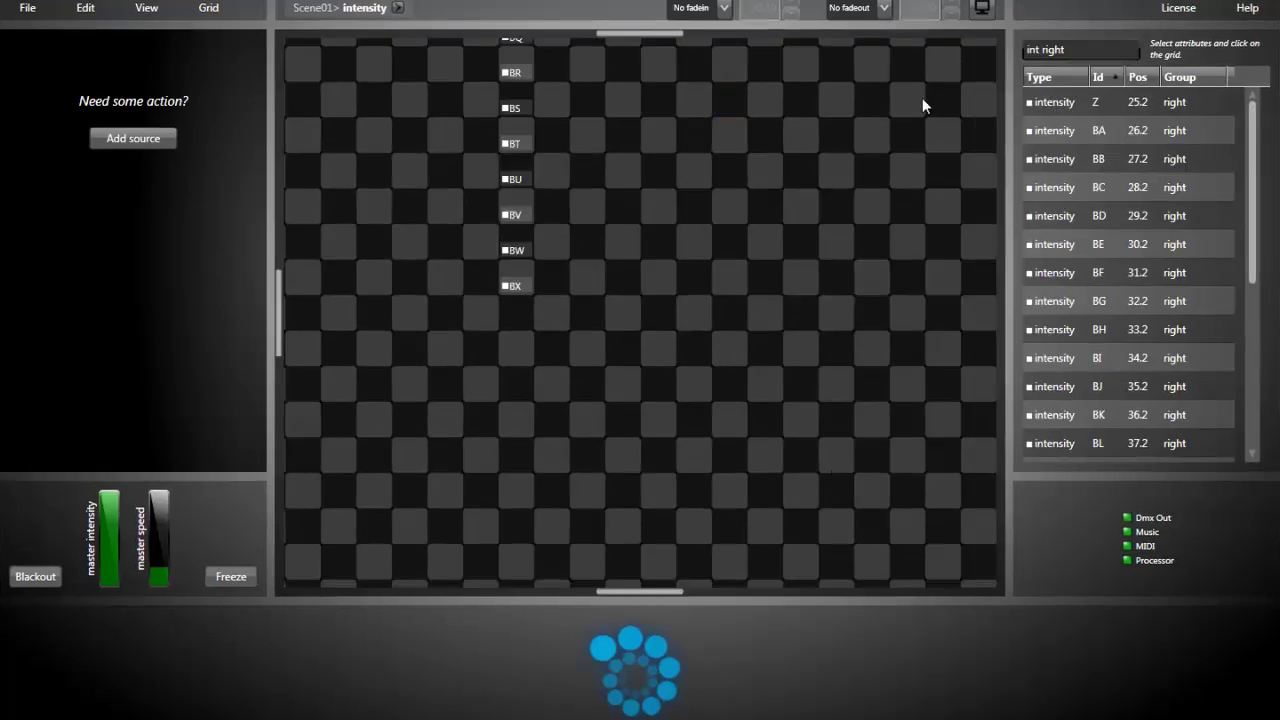
# Filter the attribute list to the bottom group and select all its intensity attributes.
pyautogui.doubleClick(1057, 50)
pyautogui.write('bt')
pyautogui.write('ottom')
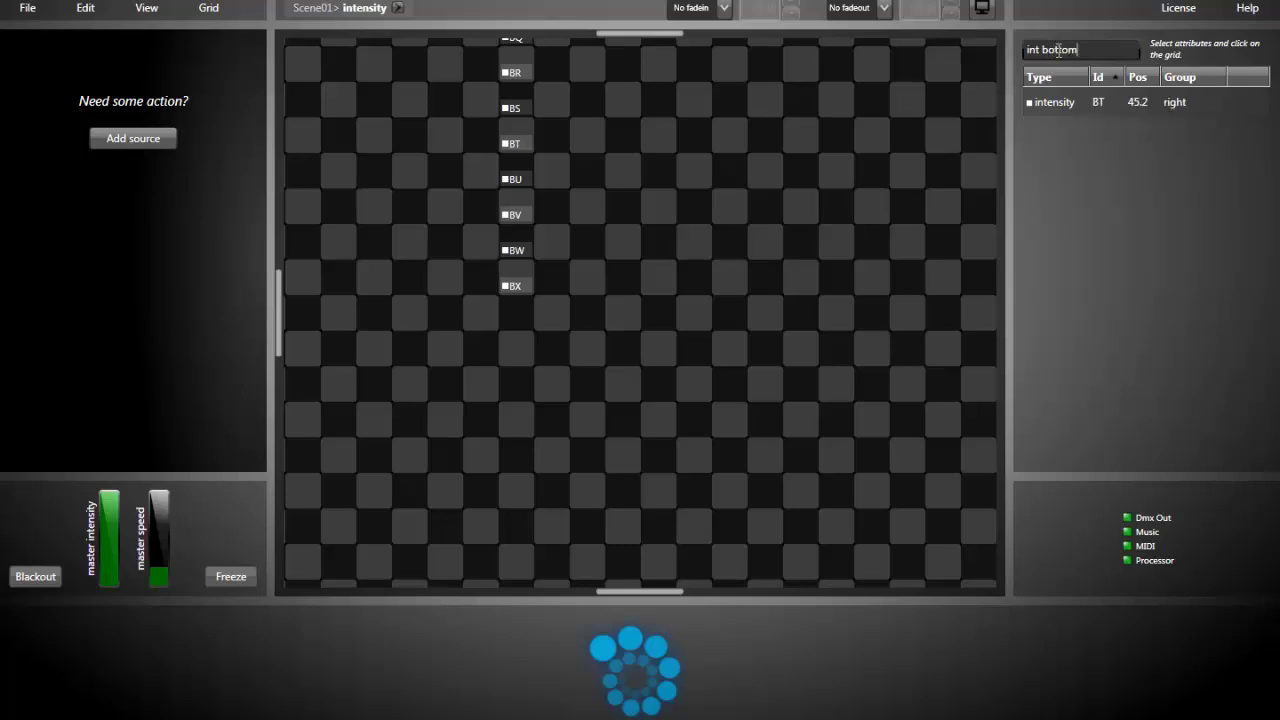
pyautogui.click(1077, 100)
pyautogui.hotkey('ctrl', 'a')
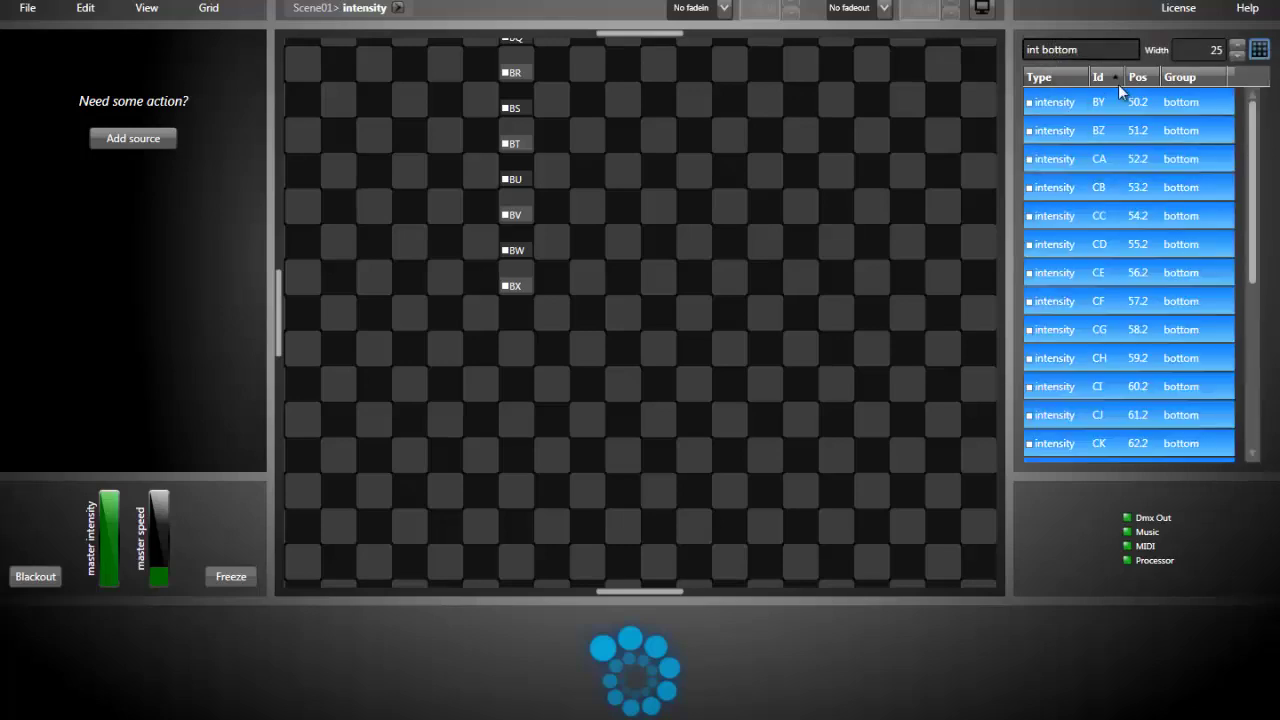
# Place the bottom-group fixtures, starting at BY, as one horizontal row on the grid.
pyautogui.moveTo(419, 346); pyautogui.dragTo(726, 304)
pyautogui.moveTo(385, 315); pyautogui.dragTo(652, 306)
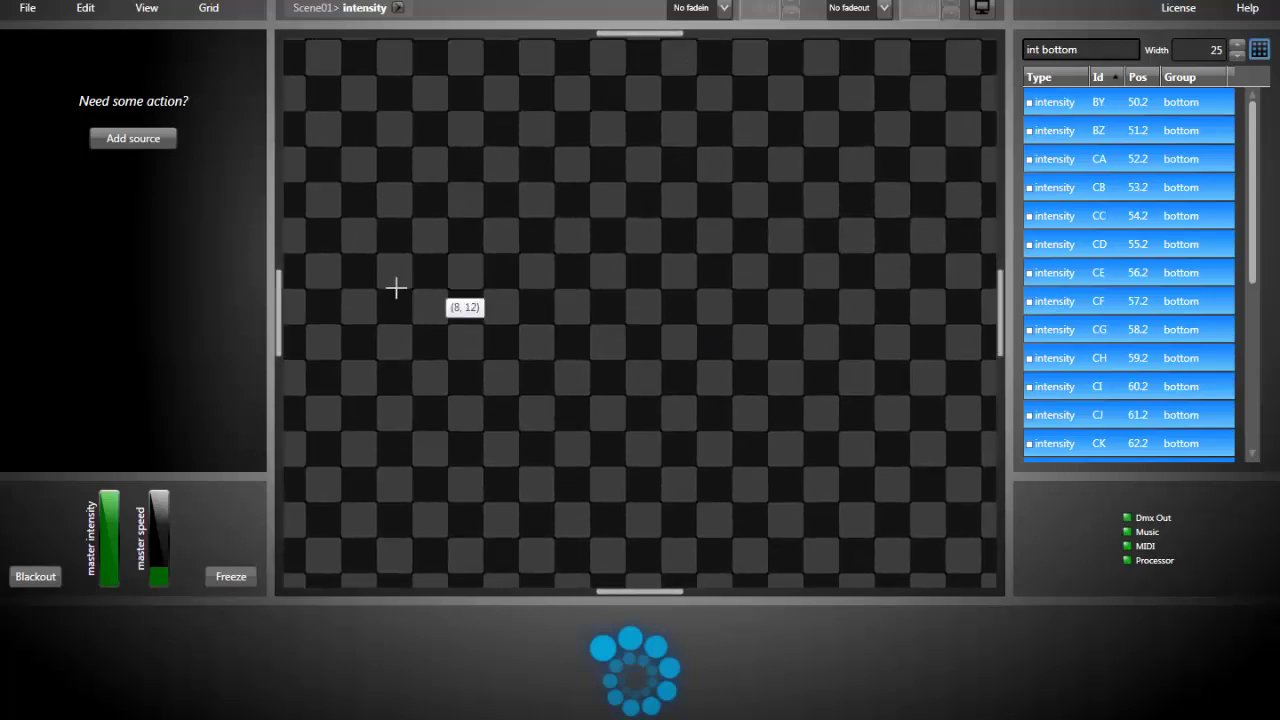
pyautogui.moveTo(394, 286); pyautogui.dragTo(654, 277)
pyautogui.moveTo(386, 278); pyautogui.dragTo(357, 326)
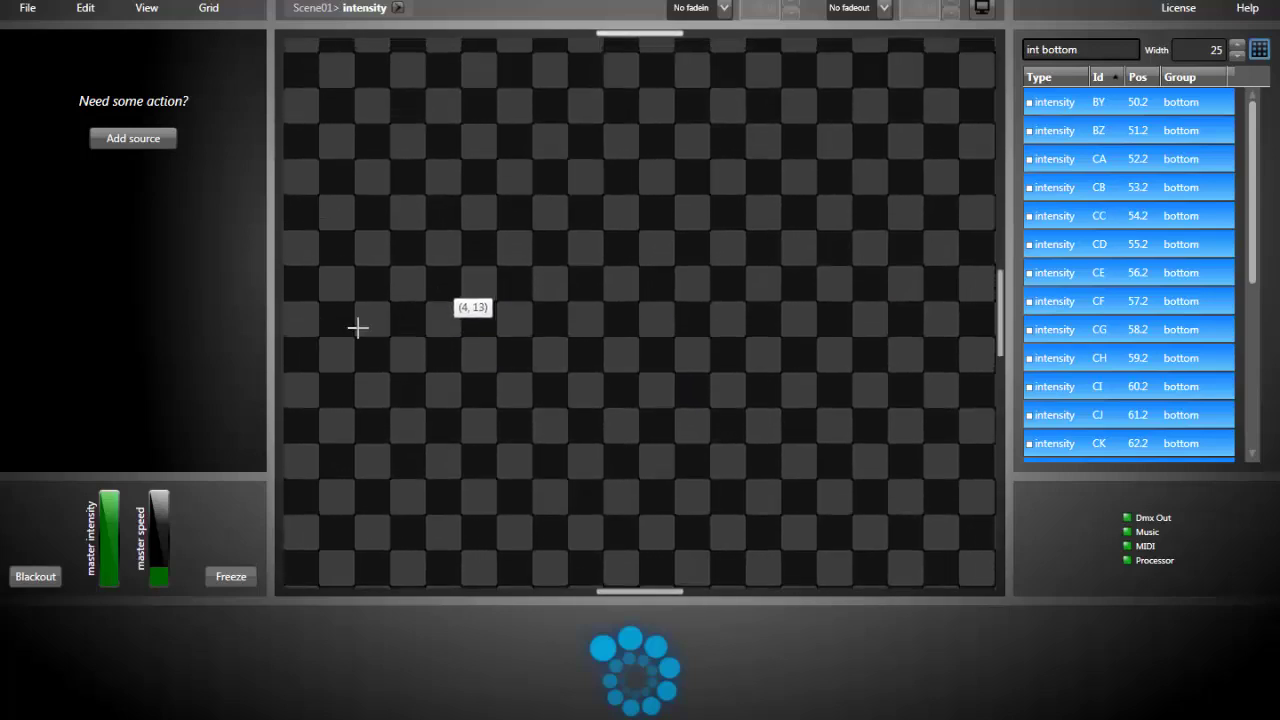
pyautogui.click(302, 354)
# Move the CH–CW bottom fixture row up one grid cell.
pyautogui.moveTo(588, 326); pyautogui.dragTo(340, 322)
pyautogui.moveTo(795, 218); pyautogui.dragTo(722, 313)
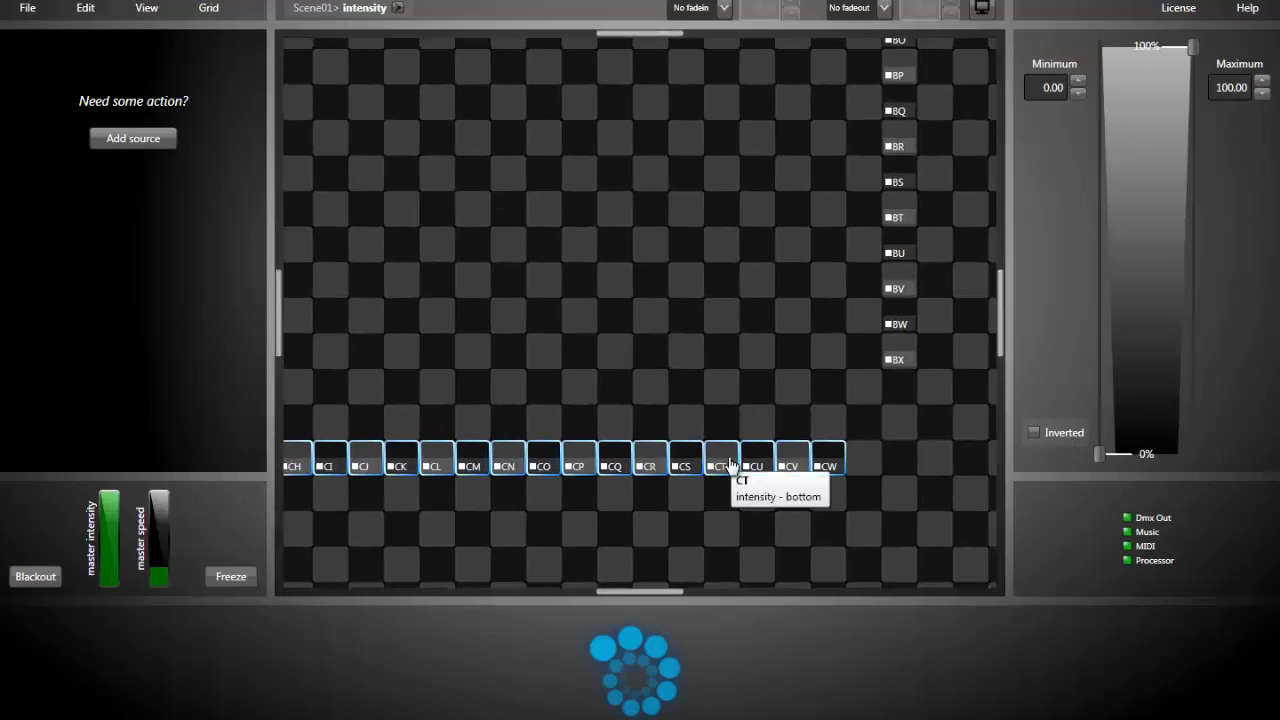
pyautogui.moveTo(737, 452); pyautogui.dragTo(760, 393)
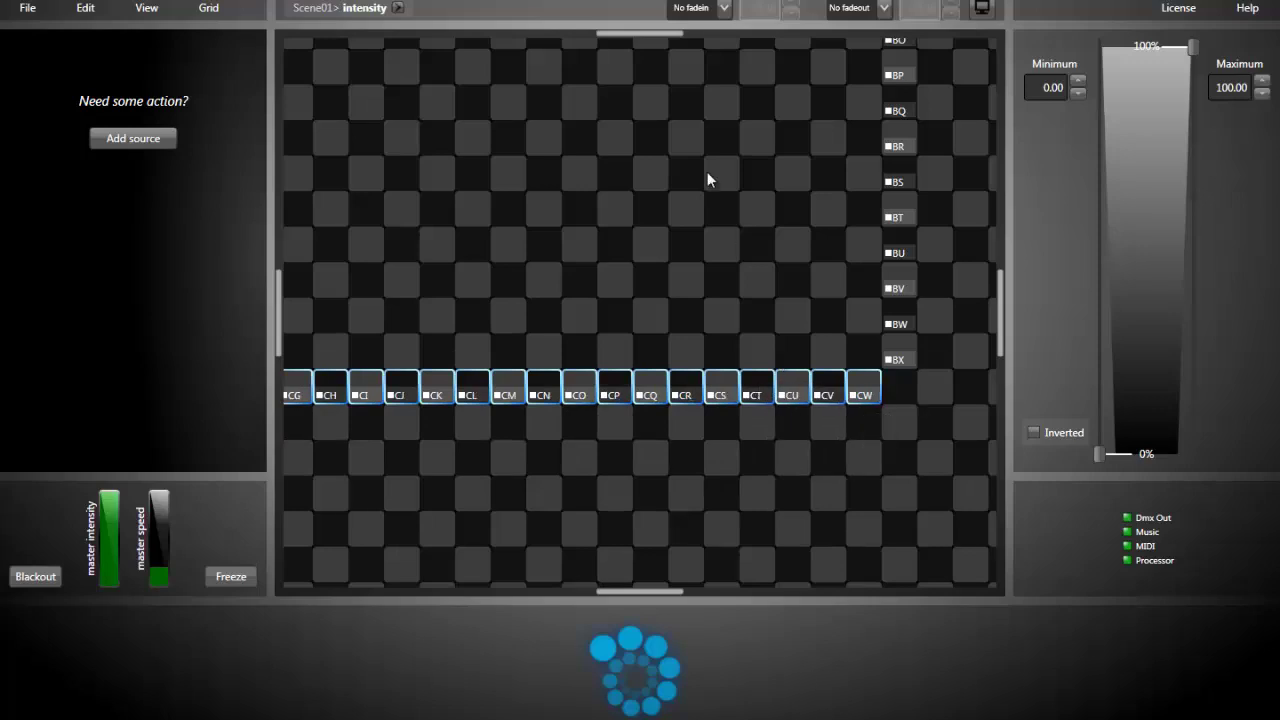
pyautogui.scroll(15, 580, 110)
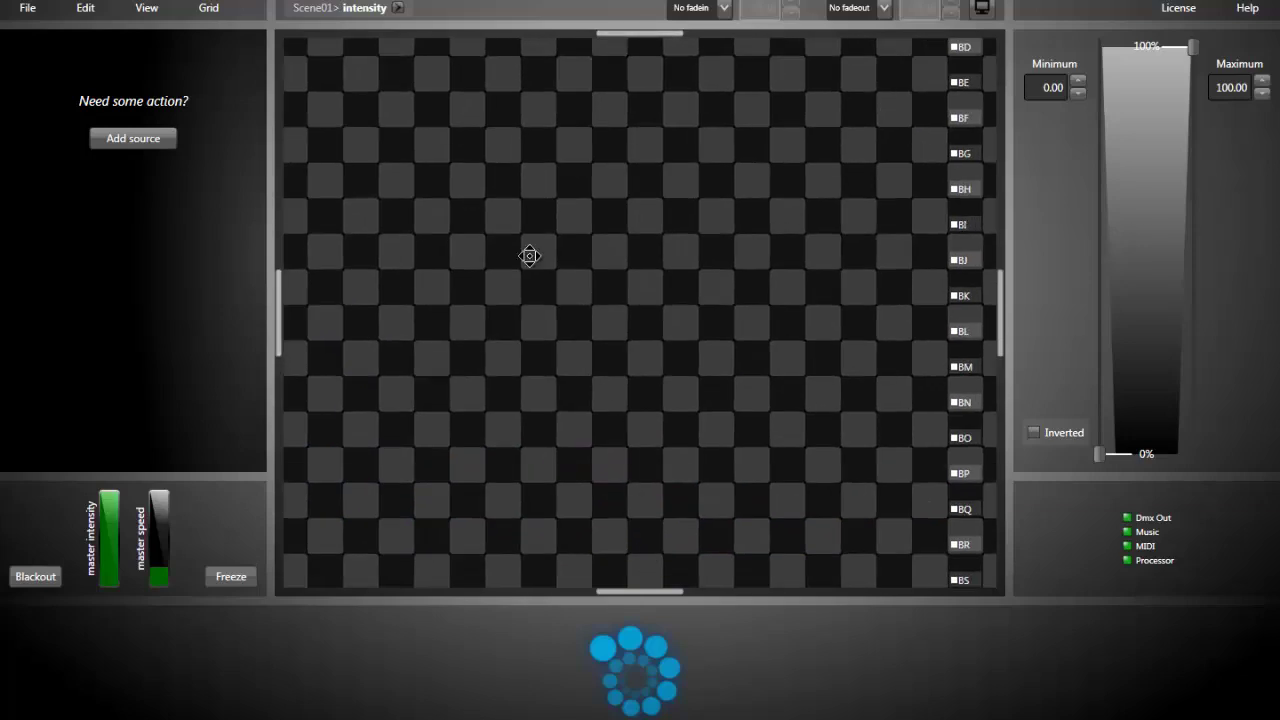
pyautogui.hscroll(-5, 429, 292)
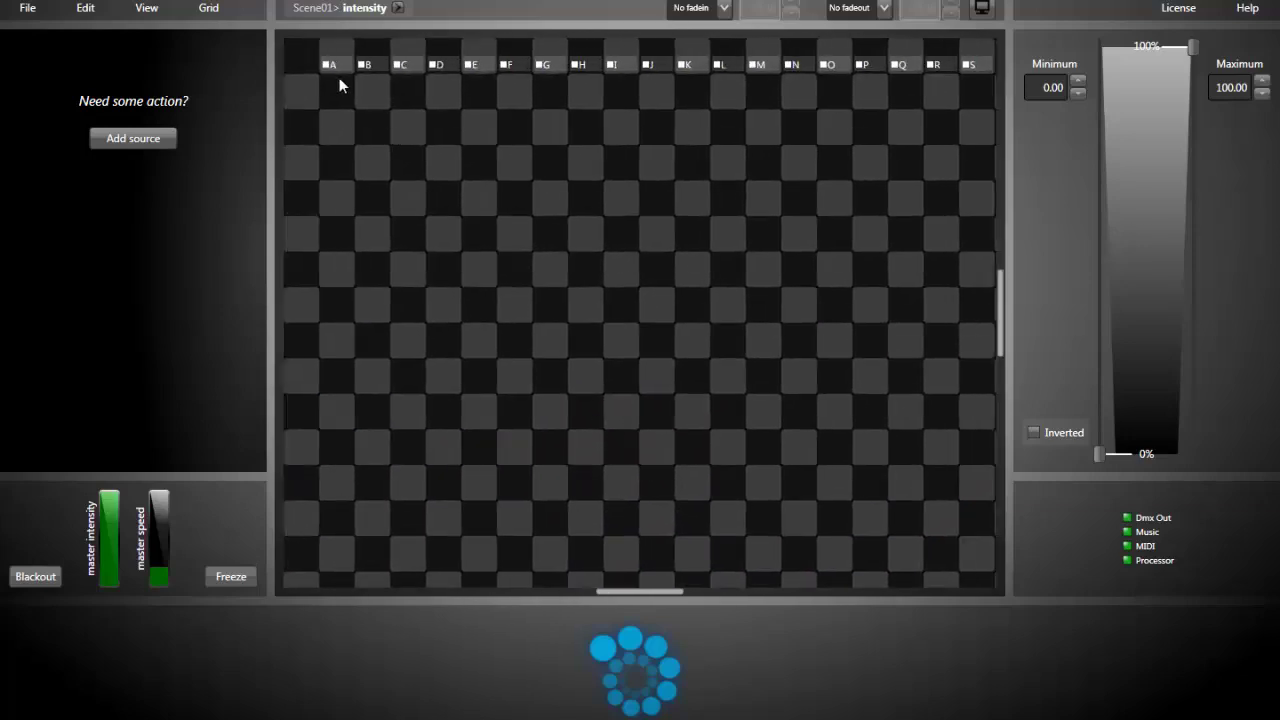
pyautogui.scroll(-3, 880, 280)
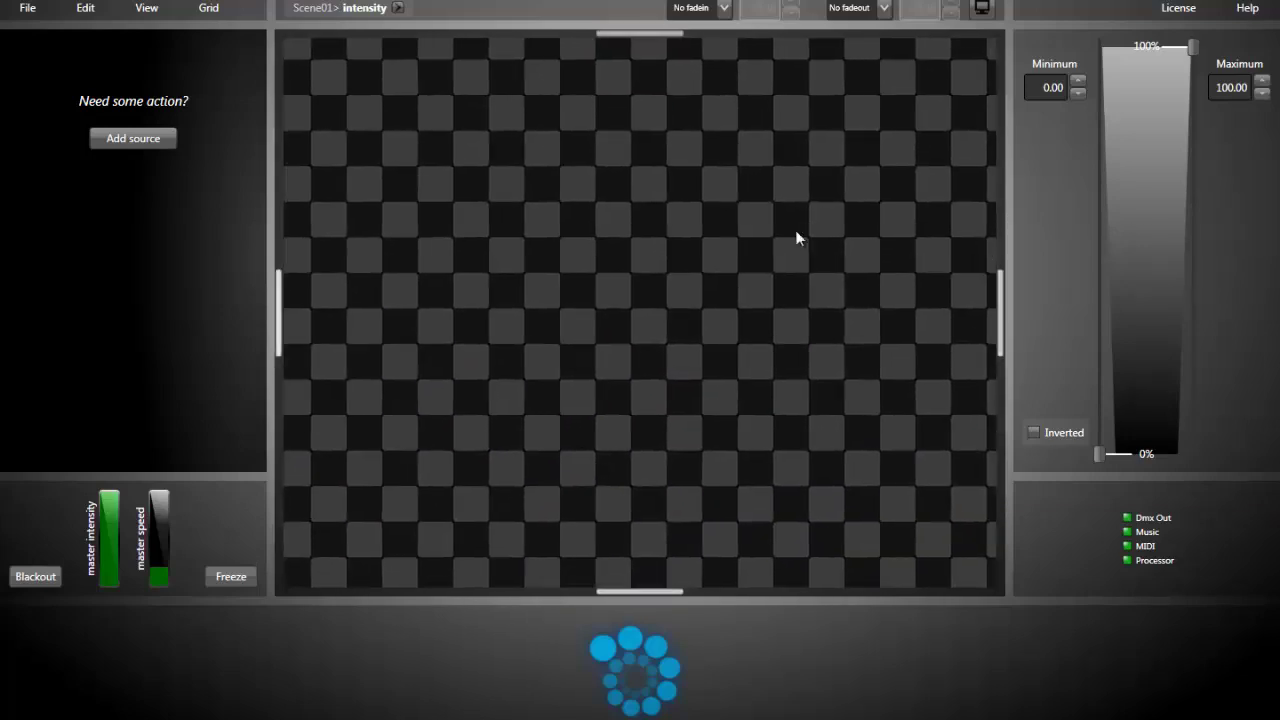
pyautogui.hscroll(5, 740, 425)
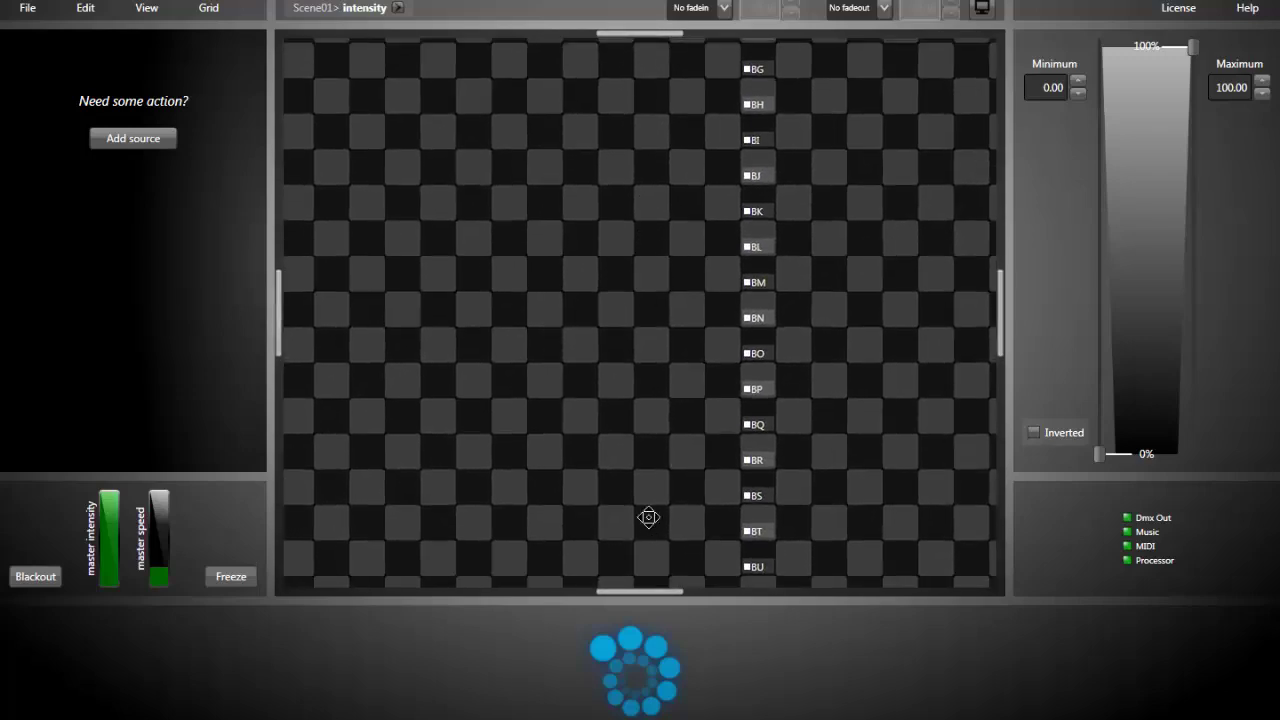
pyautogui.scroll(-3, 640, 450)
pyautogui.scroll(-3, 703, 334)
pyautogui.hscroll(-4, 703, 334)
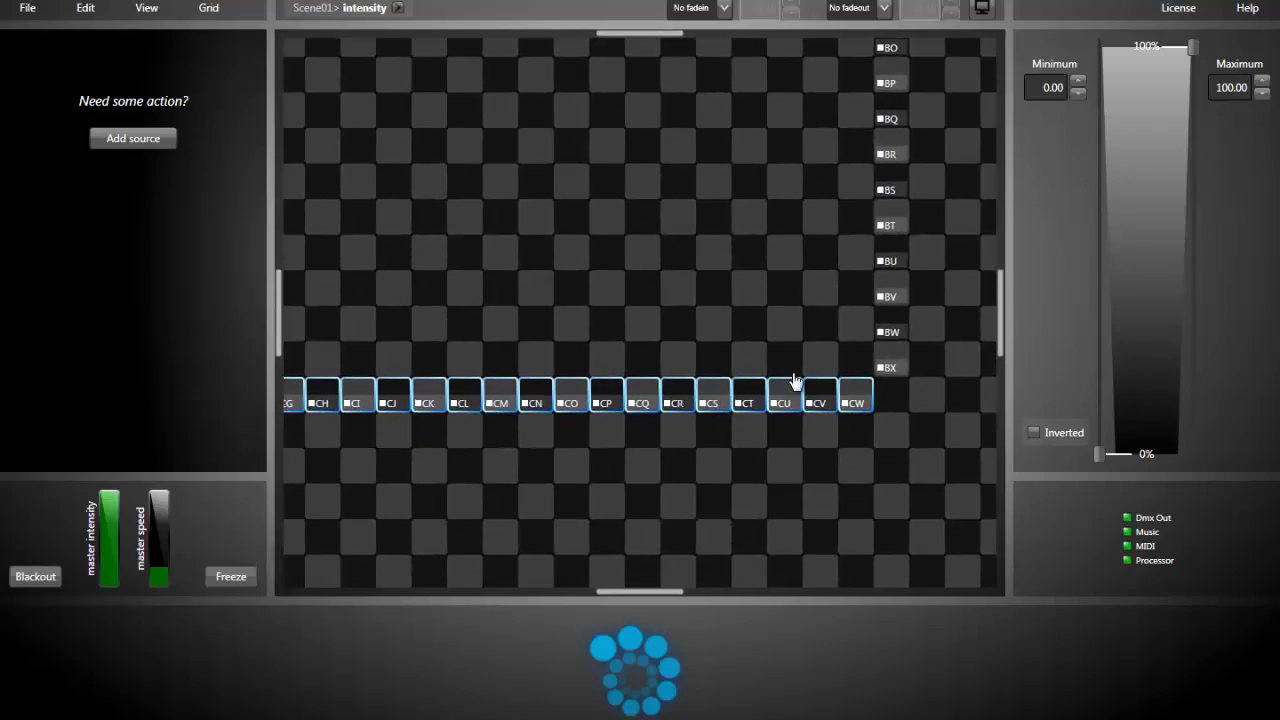
pyautogui.scroll(-2, 791, 300)
pyautogui.hscroll(-5, 757, 288)
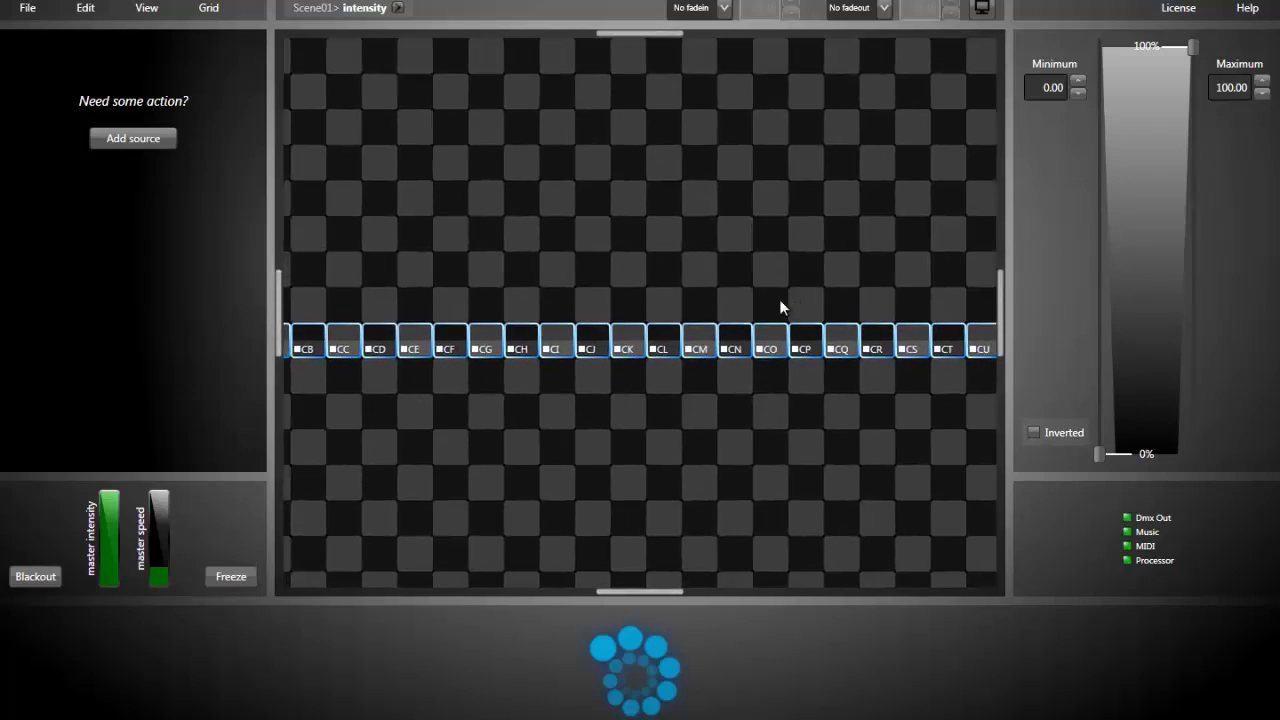
pyautogui.hscroll(-1, 757, 288)
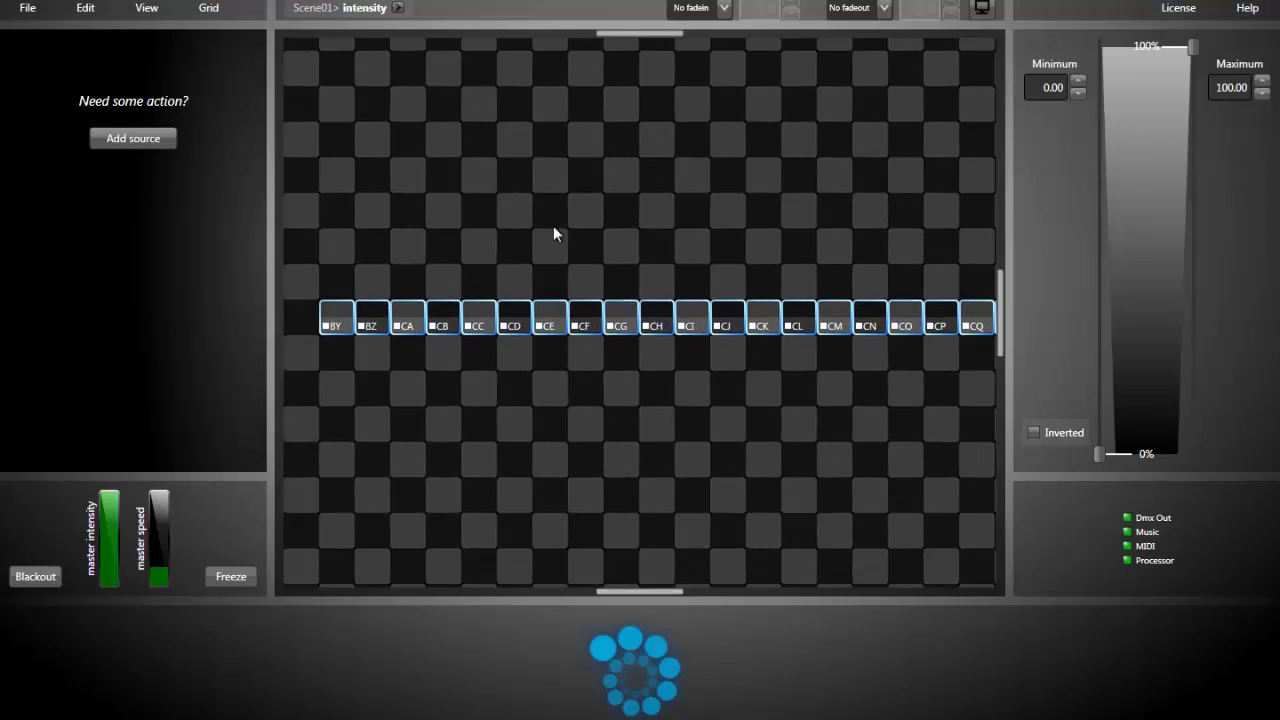
# Flip the bottom fixture row with Edit > Attributes > Flip Horizontal.
pyautogui.click(85, 12)
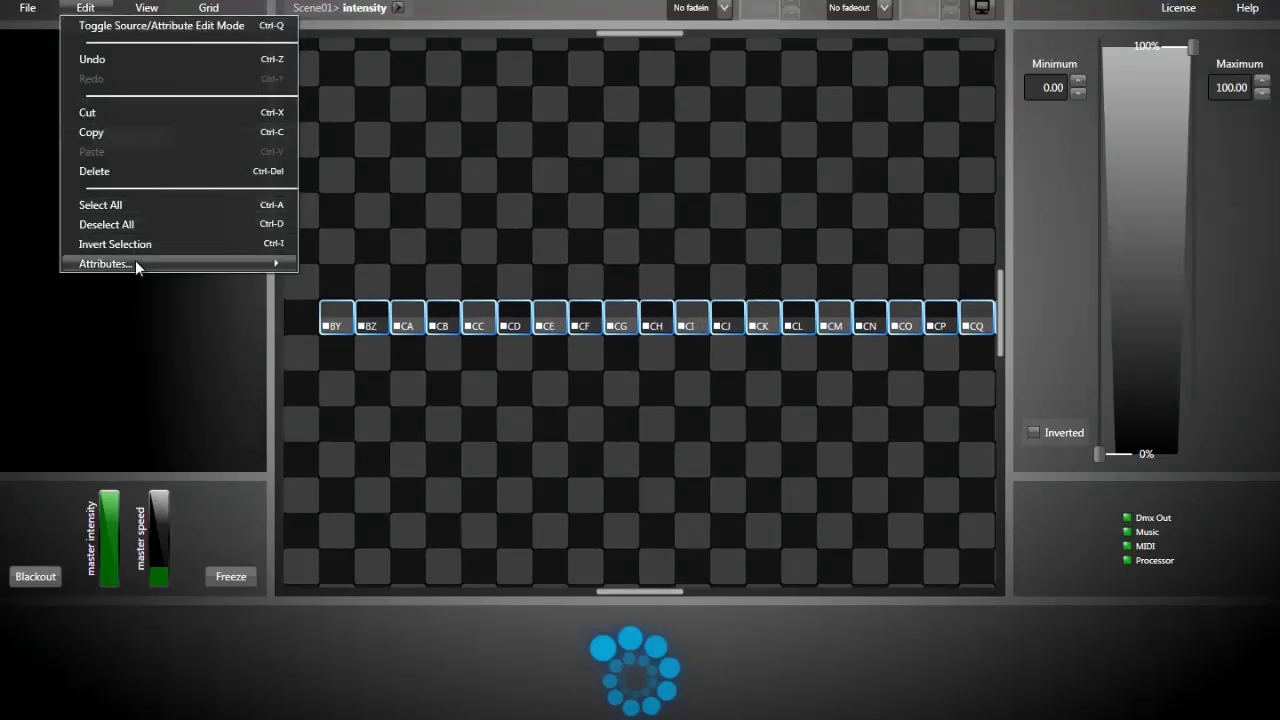
pyautogui.moveTo(135, 265)
pyautogui.click(322, 266)
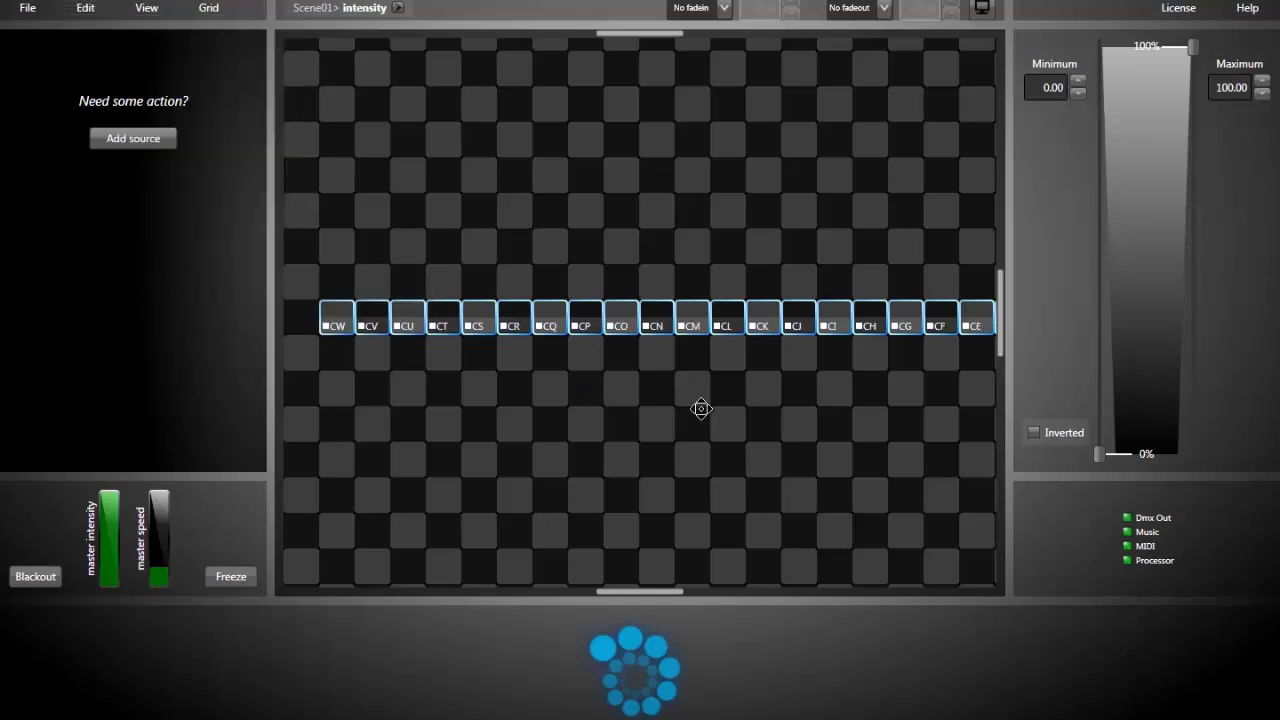
pyautogui.moveTo(698, 405); pyautogui.dragTo(645, 429)
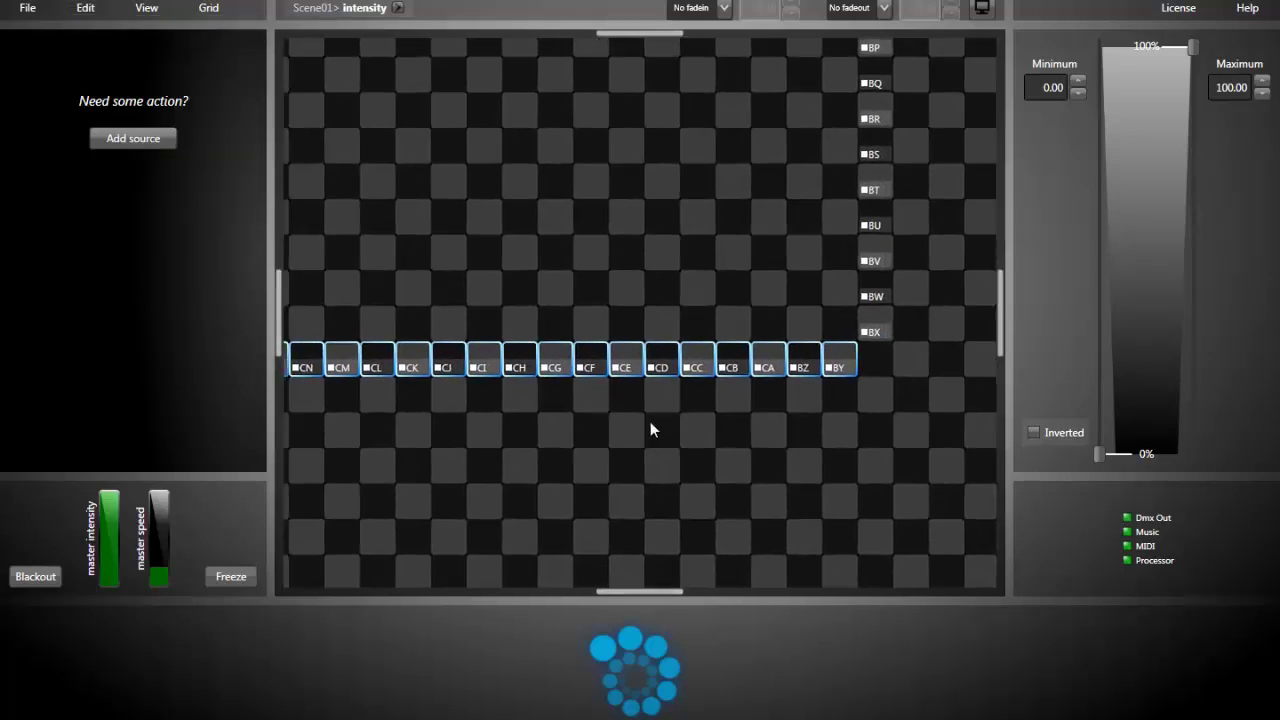
# Delete the bottom row and re-place it with the list sorted by Id descending.
pyautogui.press('Delete')
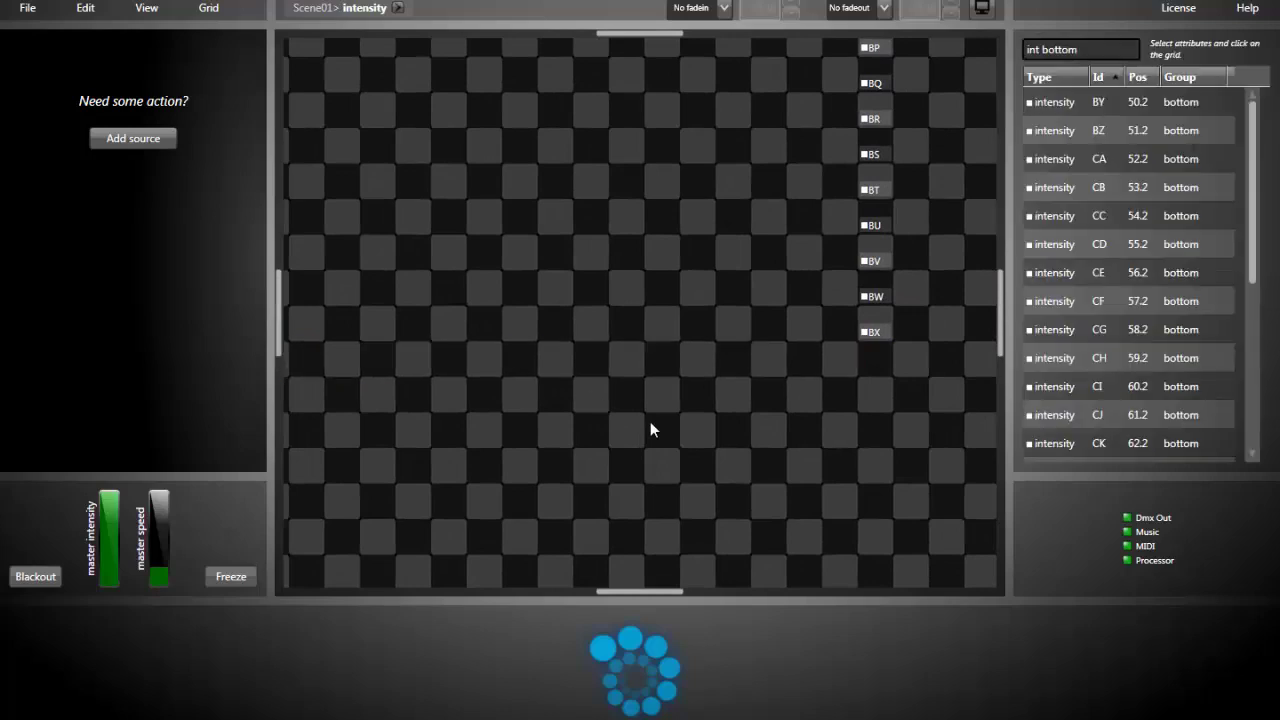
pyautogui.click(1103, 82)
pyautogui.click(1099, 102)
pyautogui.hotkey('ctrl', 'a')
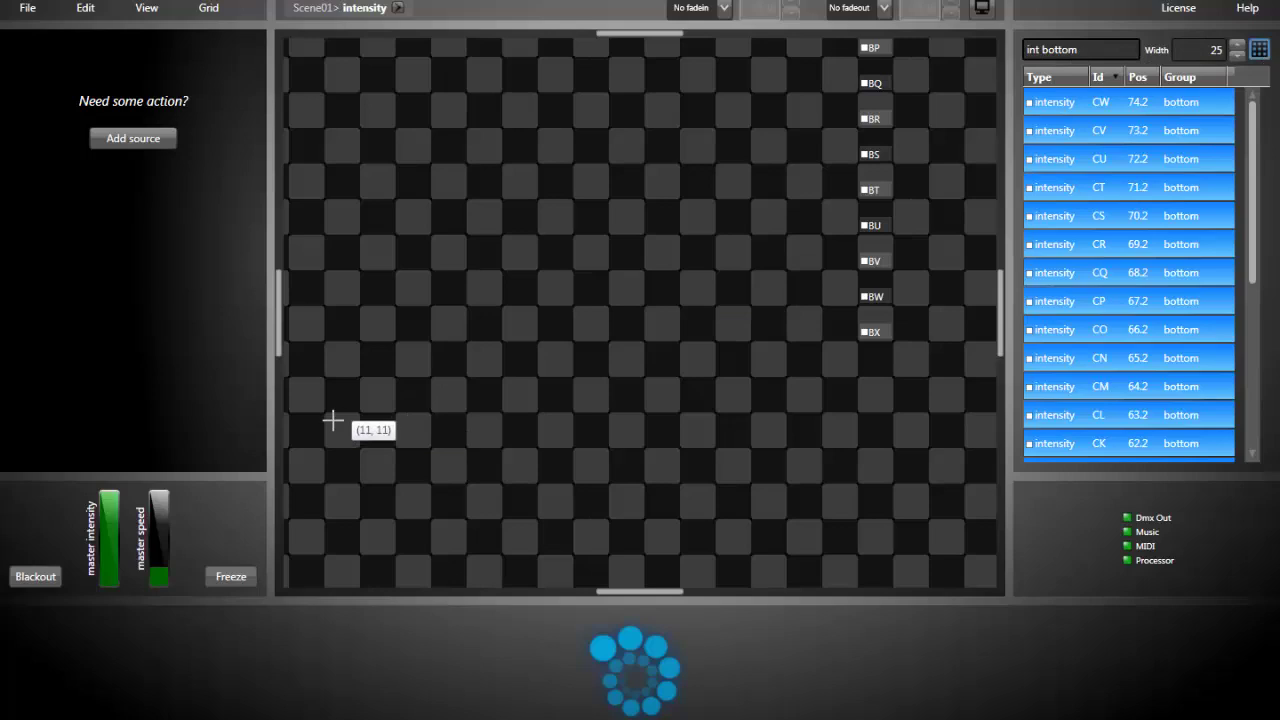
pyautogui.scroll(-3, 463, 429)
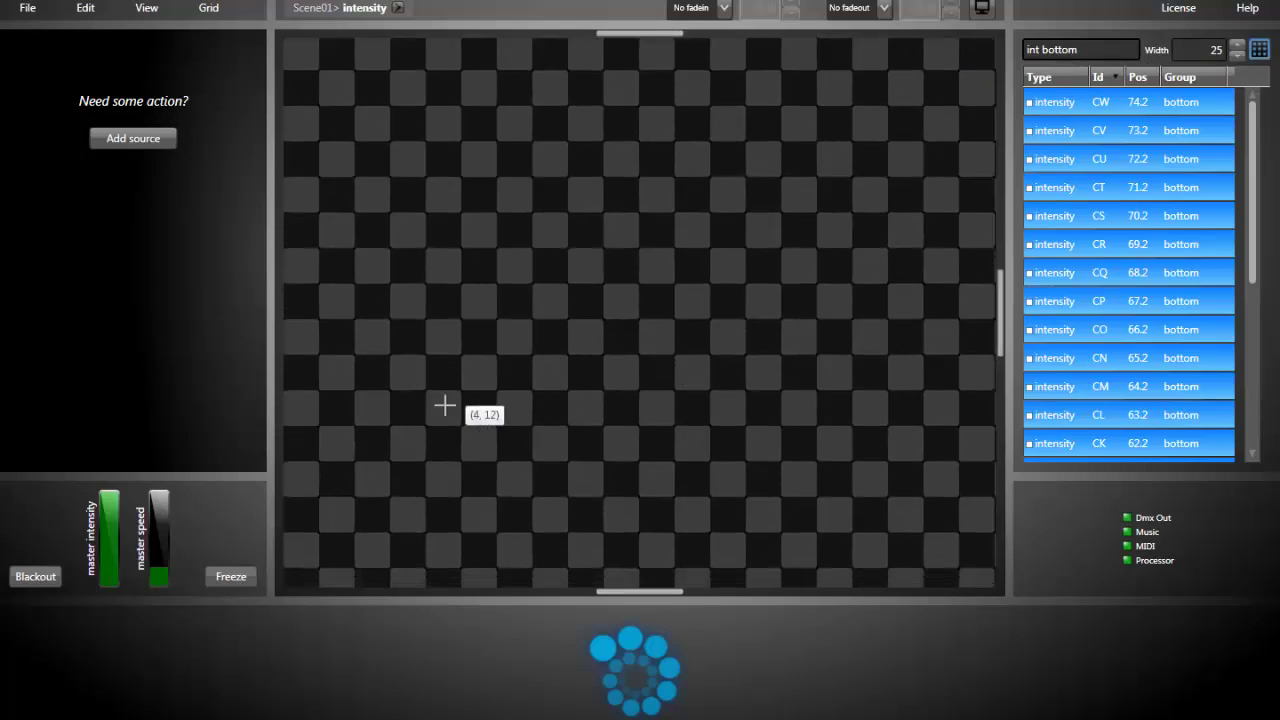
pyautogui.click(355, 415)
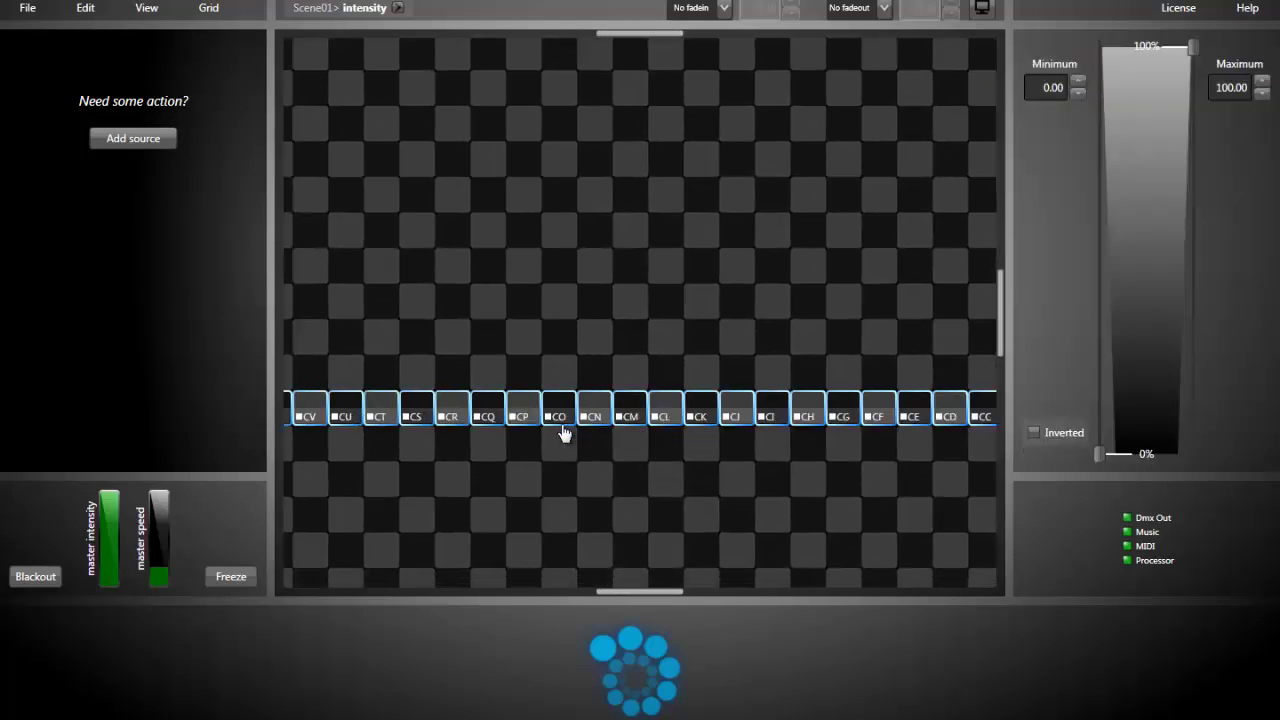
# Shift the re-placed row up one cell so BY sits below BX, then deselect it.
pyautogui.hscroll(3, 563, 434)
pyautogui.hscroll(2, 563, 434)
pyautogui.moveTo(569, 423); pyautogui.dragTo(570, 398)
pyautogui.click(531, 487)
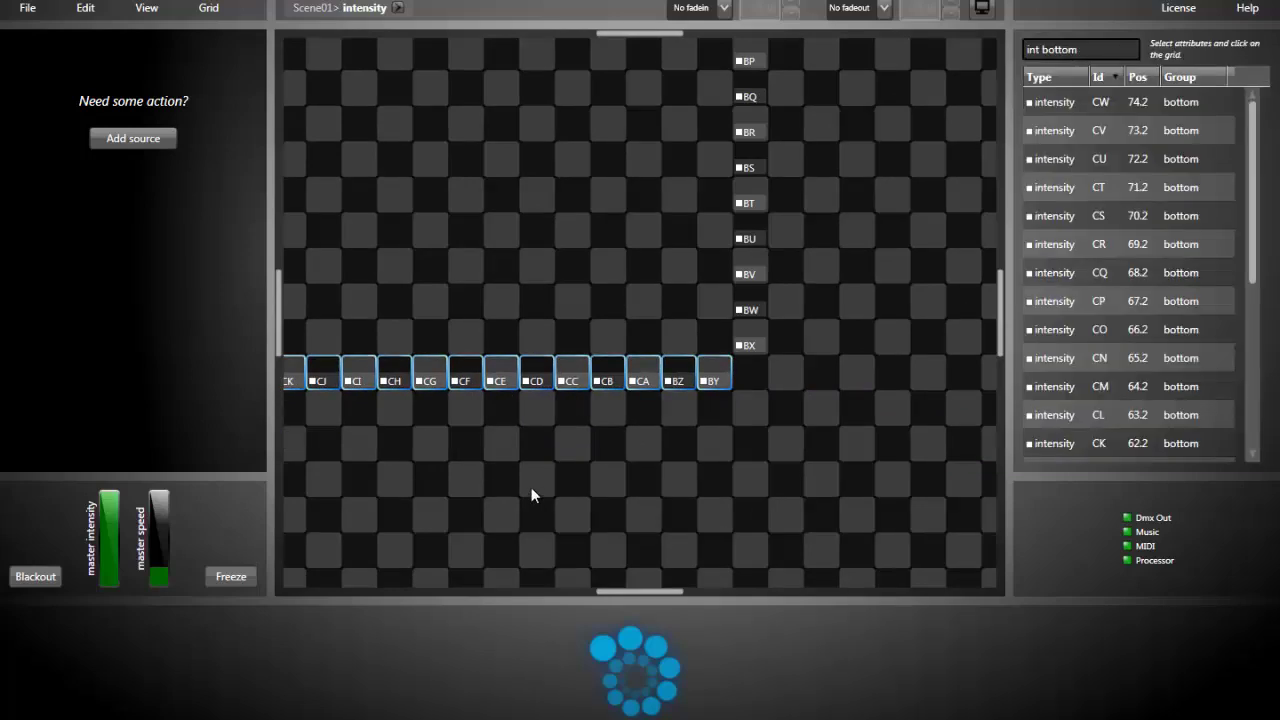
# Filter the list to 'left', select all, set Width to 1 and place them down the first column.
pyautogui.doubleClick(1077, 47)
pyautogui.write('left')
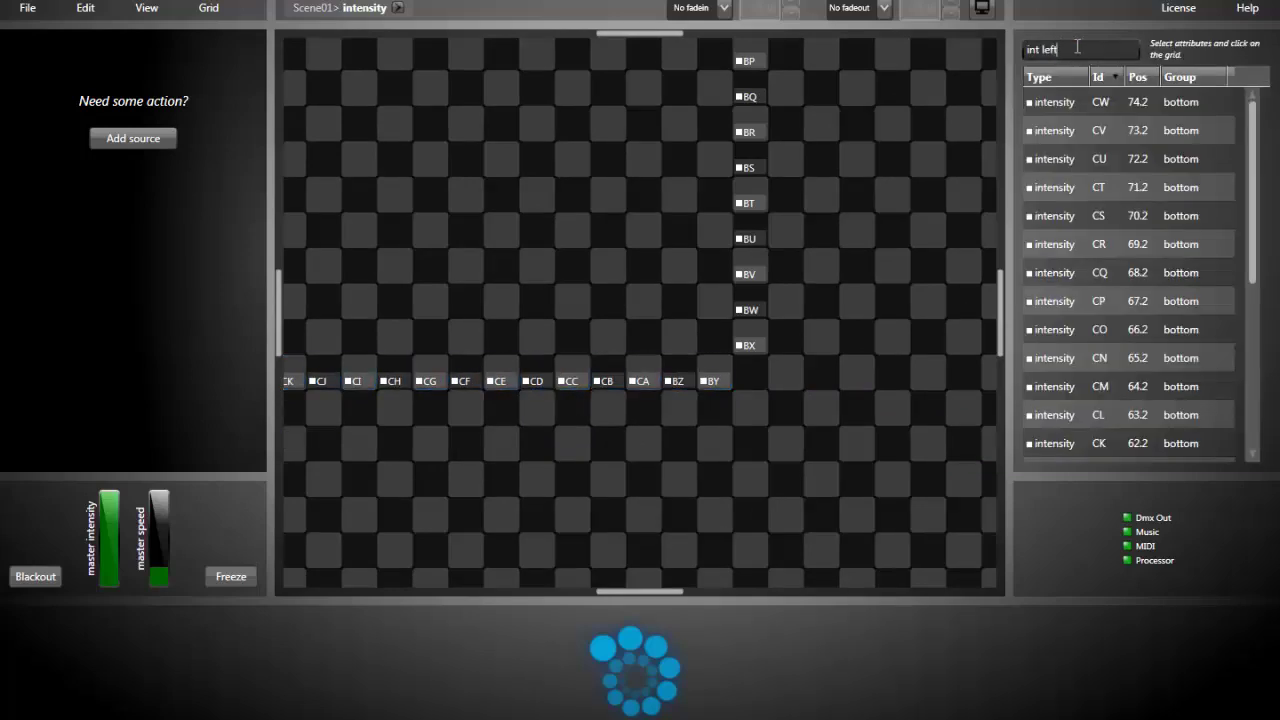
pyautogui.press('Return')
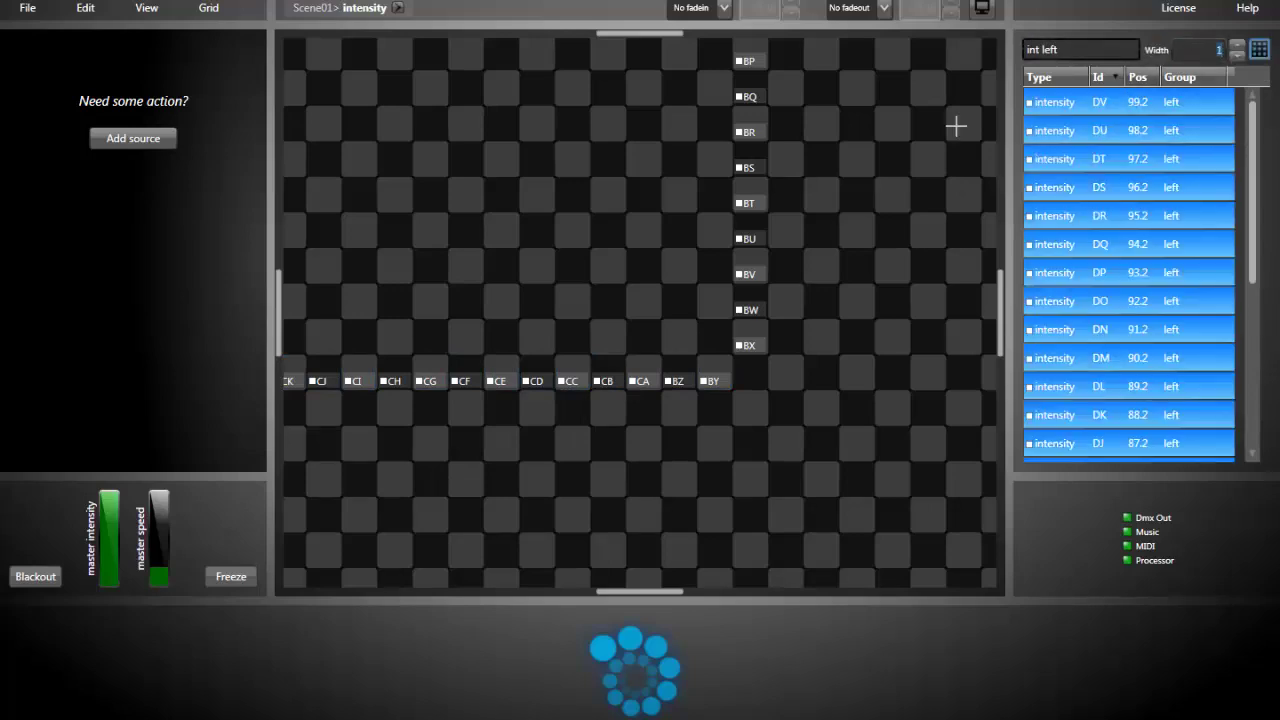
pyautogui.write('1')
pyautogui.scroll(-10, 449, 183)
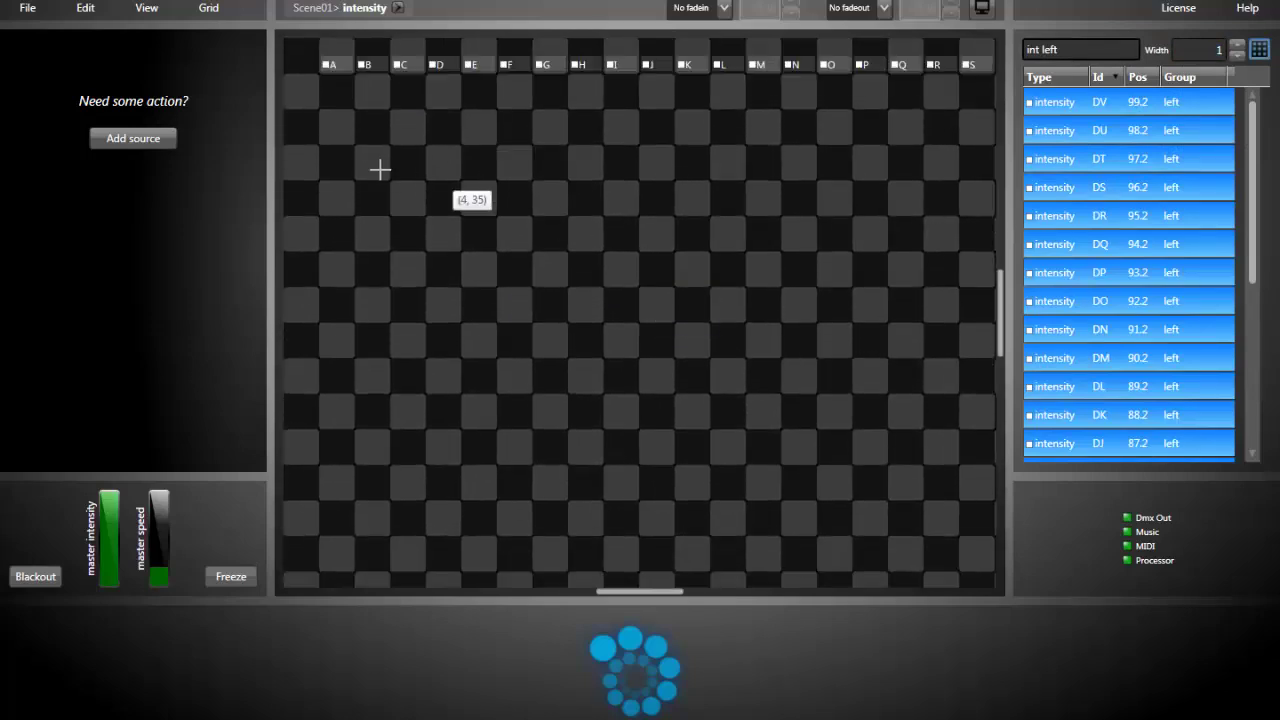
pyautogui.click(303, 98)
pyautogui.scroll(-5, 411, 224)
pyautogui.scroll(5, 526, 228)
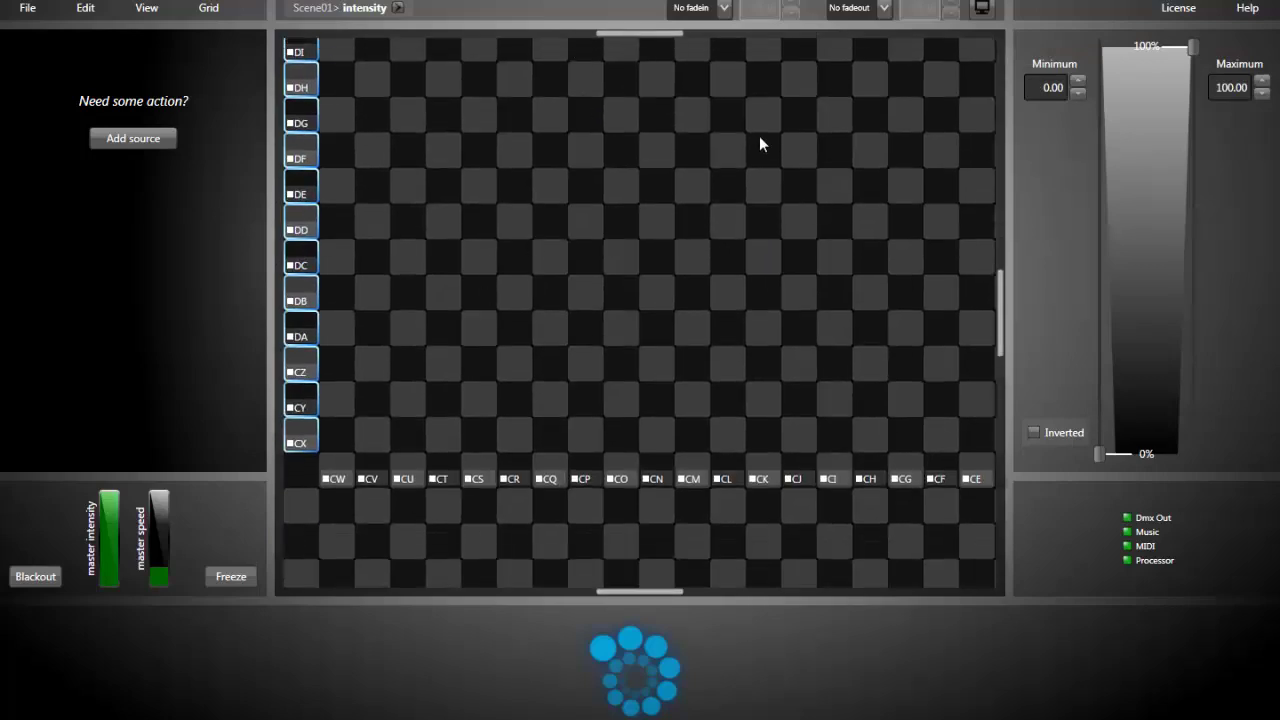
# Deselect the column, open the monitor preview (Ctrl+M) and move it to the upper right.
pyautogui.click(987, 37)
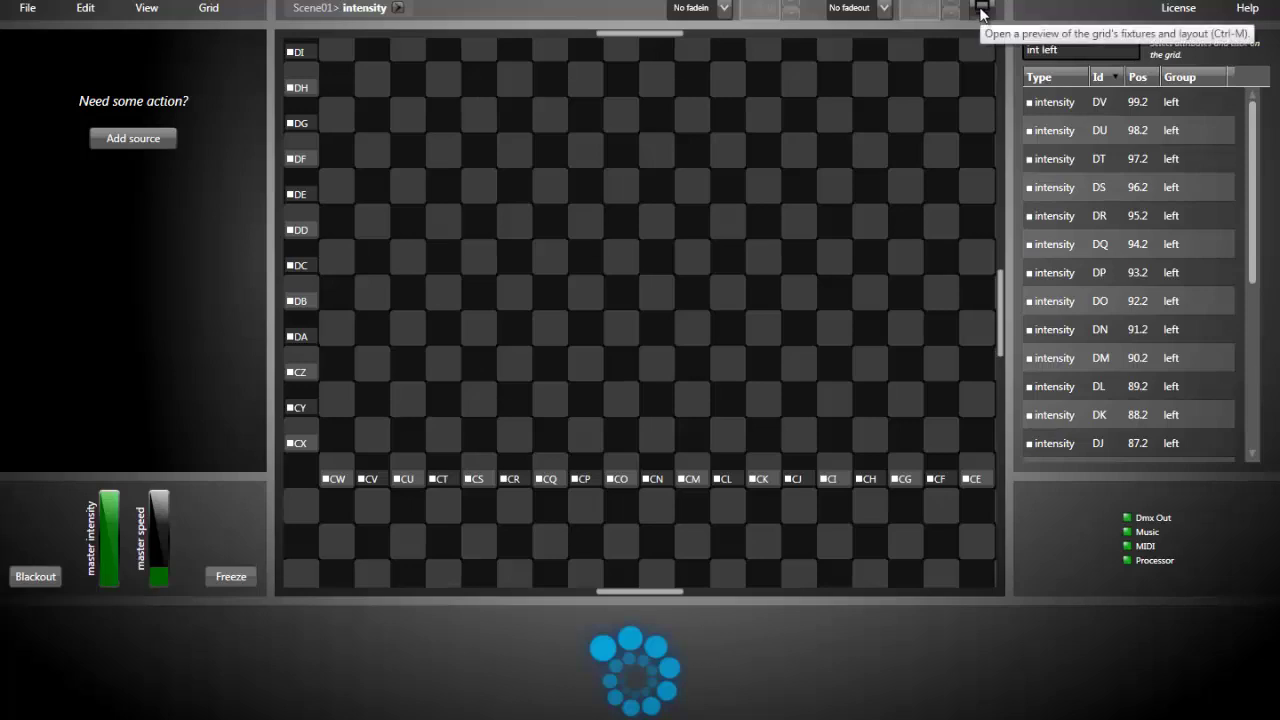
pyautogui.click(982, 10)
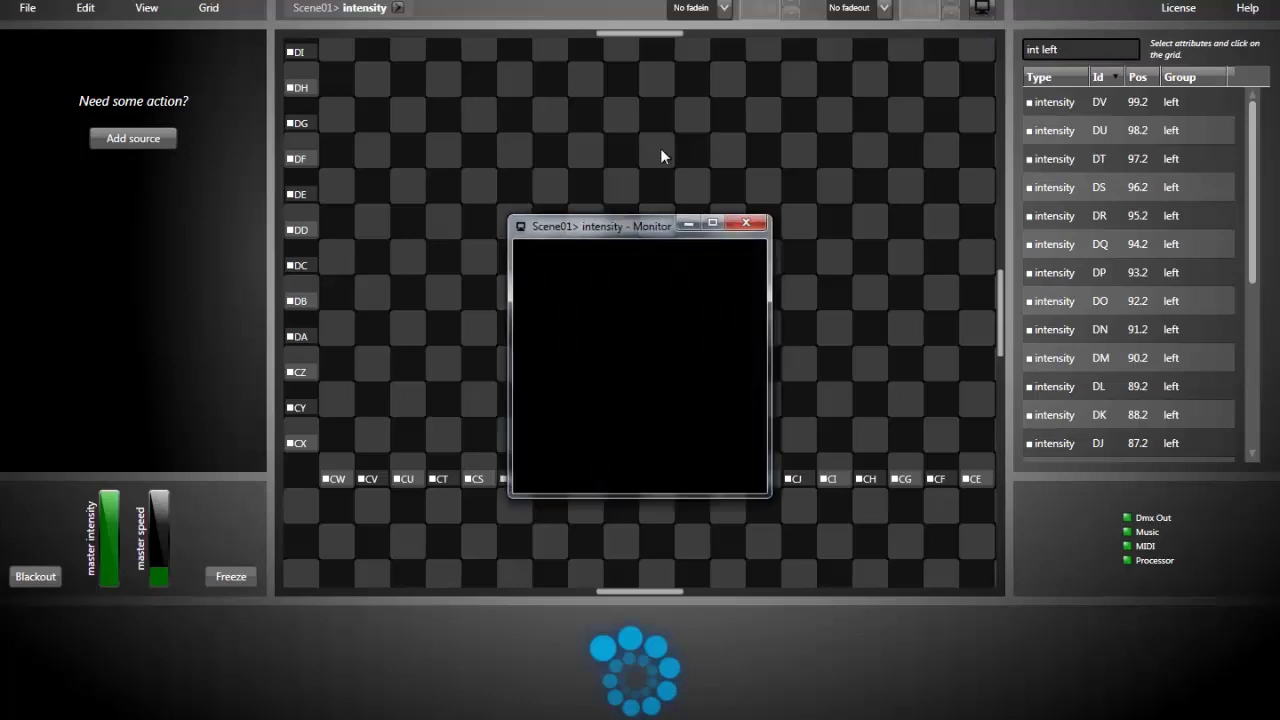
pyautogui.moveTo(622, 236); pyautogui.dragTo(896, 156)
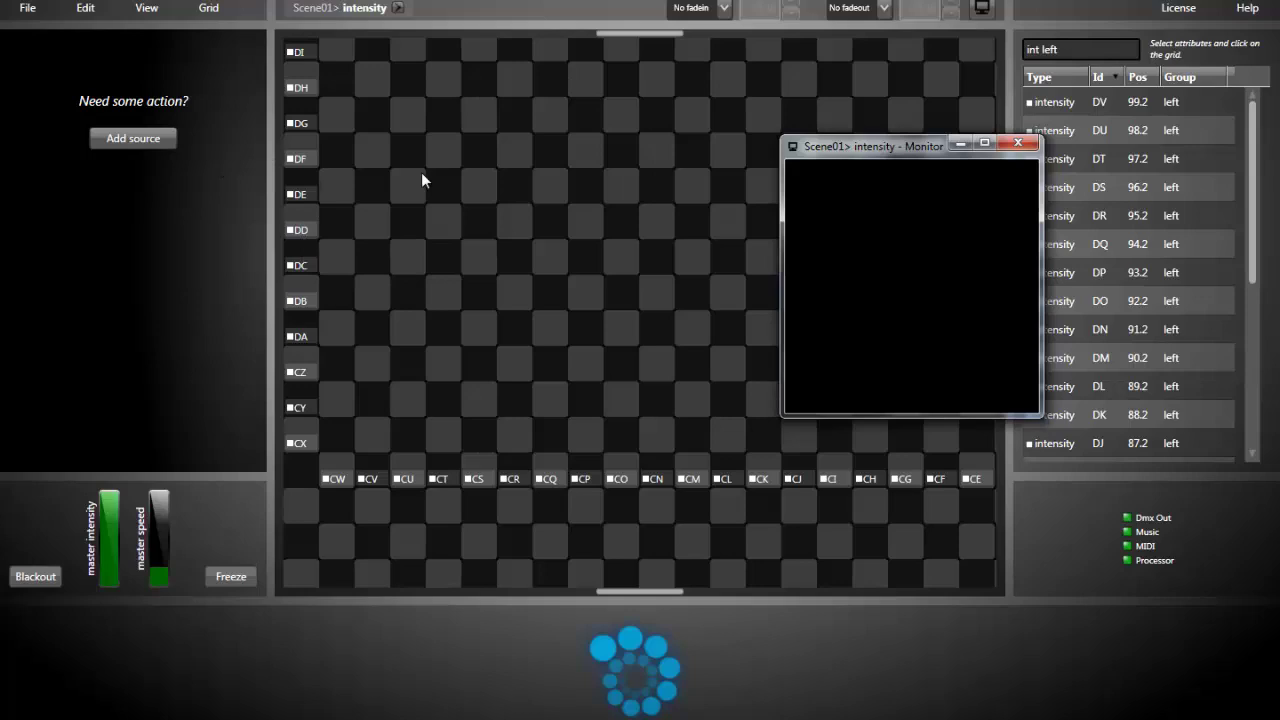
# Add a new light source and place it on the left fixture column.
pyautogui.click(150, 140)
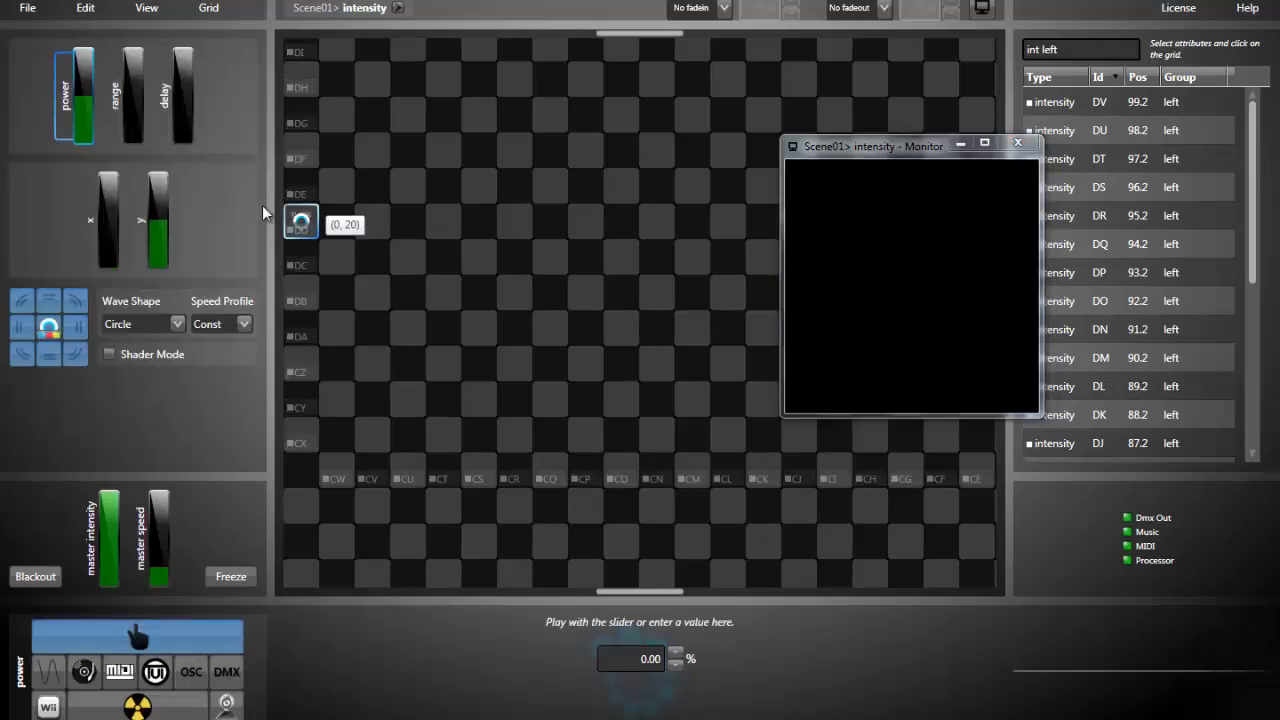
pyautogui.moveTo(261, 206); pyautogui.dragTo(264, 206)
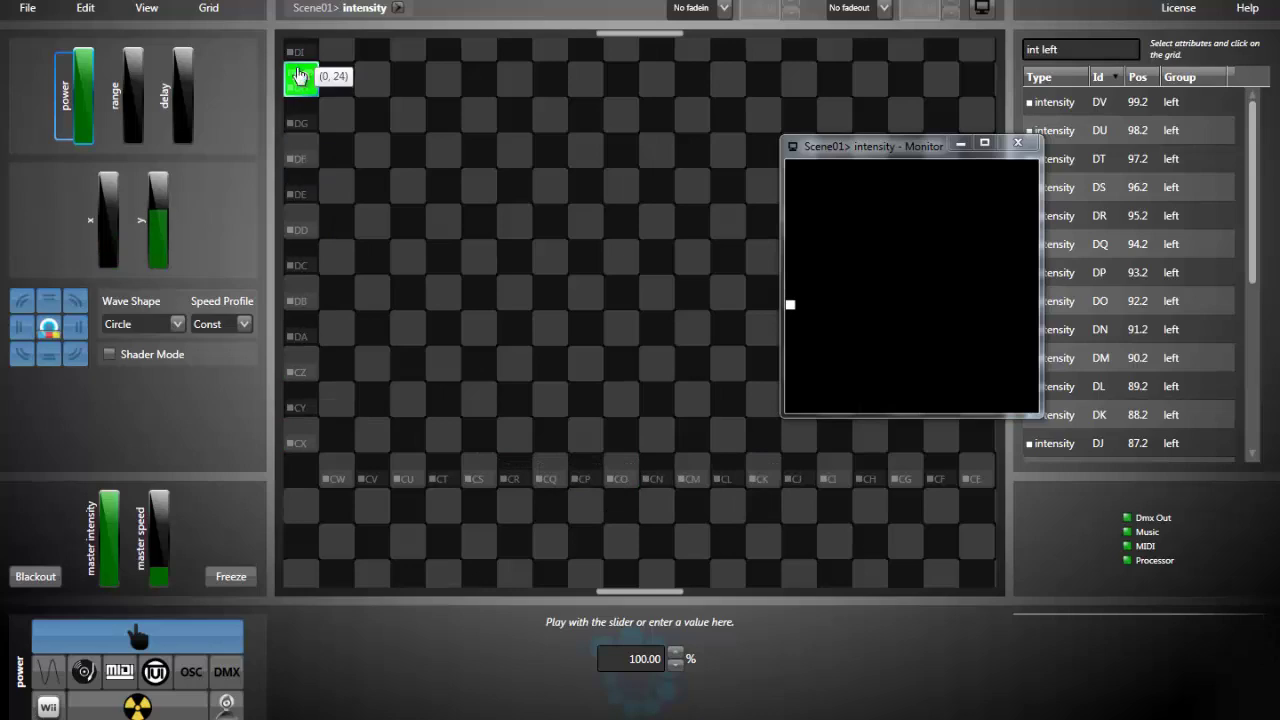
pyautogui.scroll(3, 300, 76)
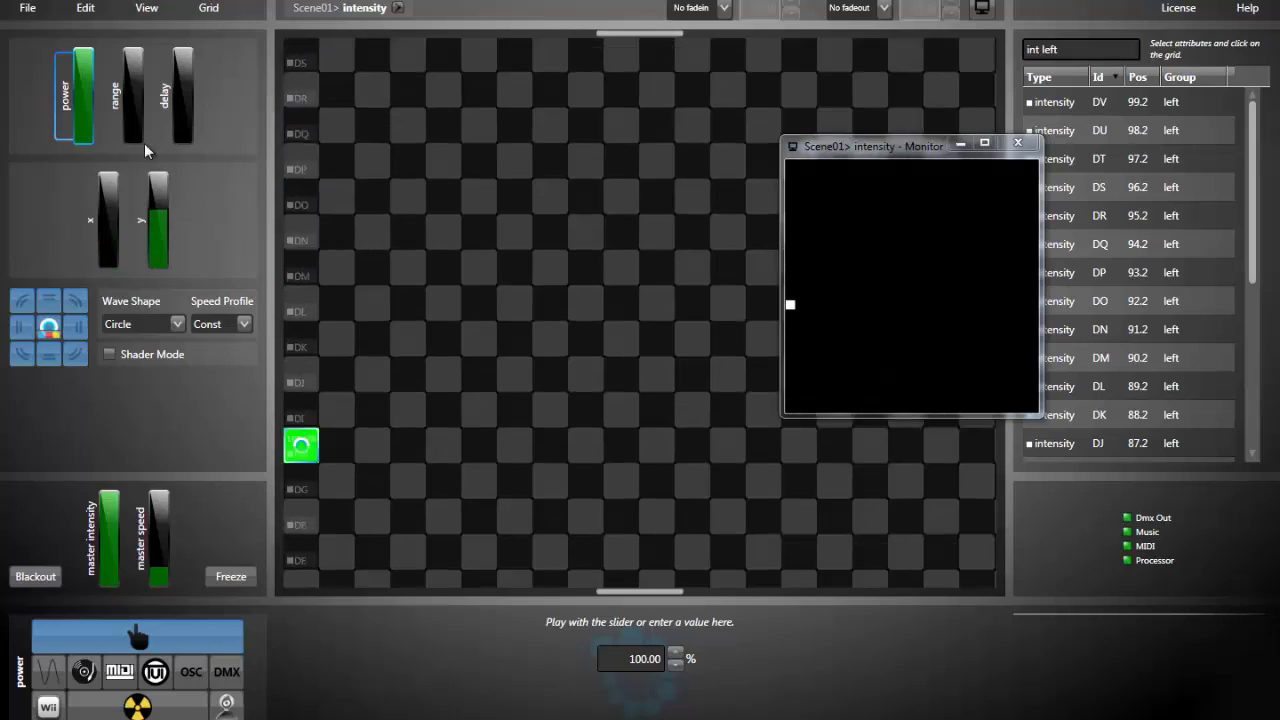
pyautogui.scroll(-4, 273, 224)
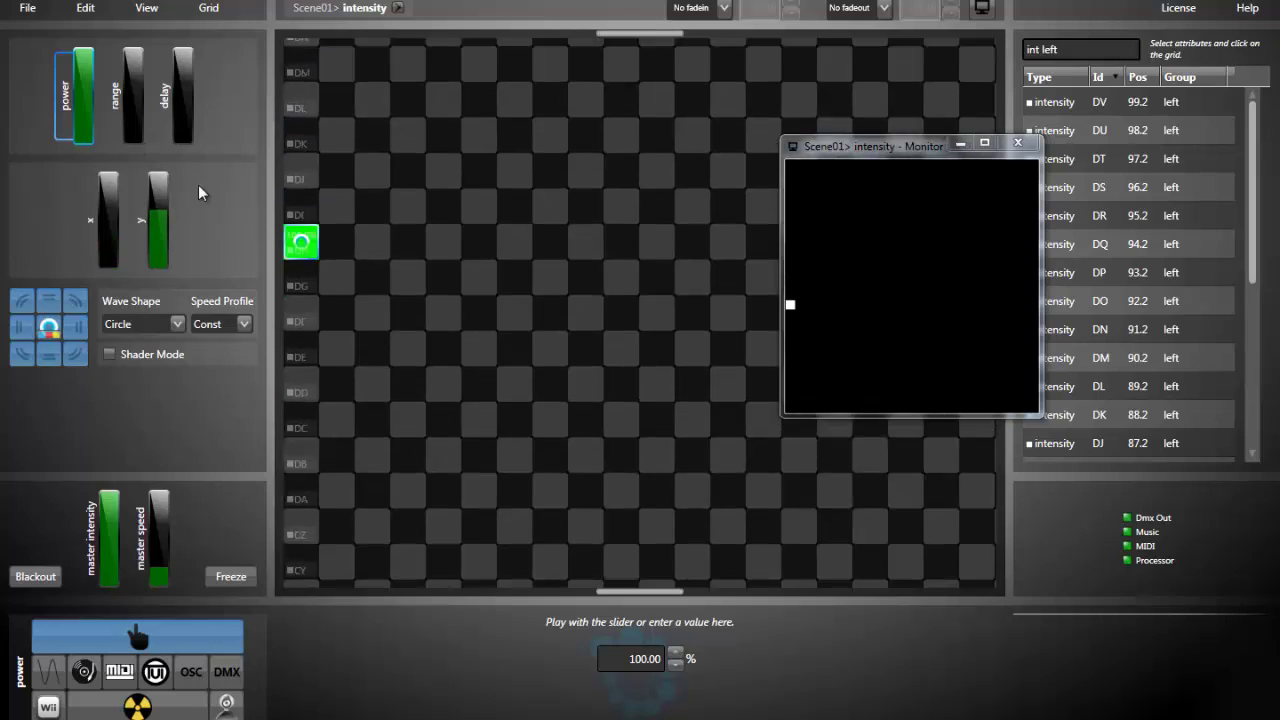
# Set the source's range to about 89% and power to 100%, then tweak its x and wave shape.
pyautogui.moveTo(85, 60)
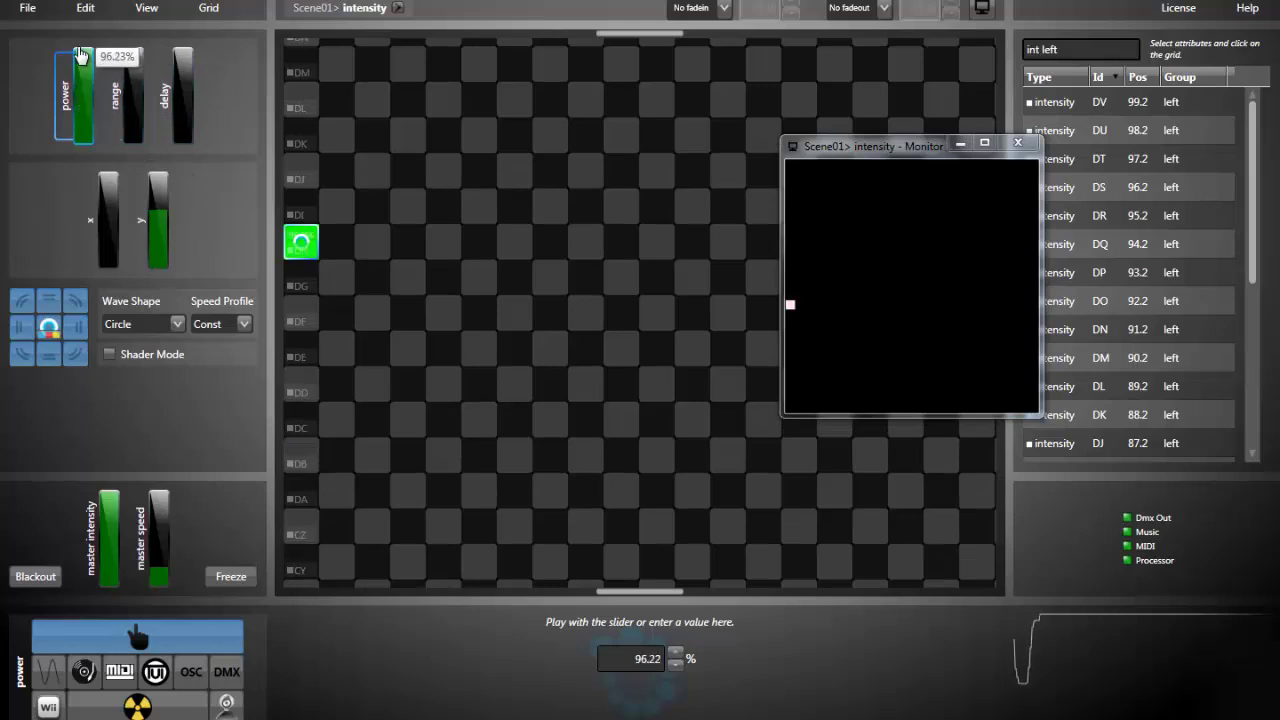
pyautogui.moveTo(131, 95); pyautogui.dragTo(129, 65)
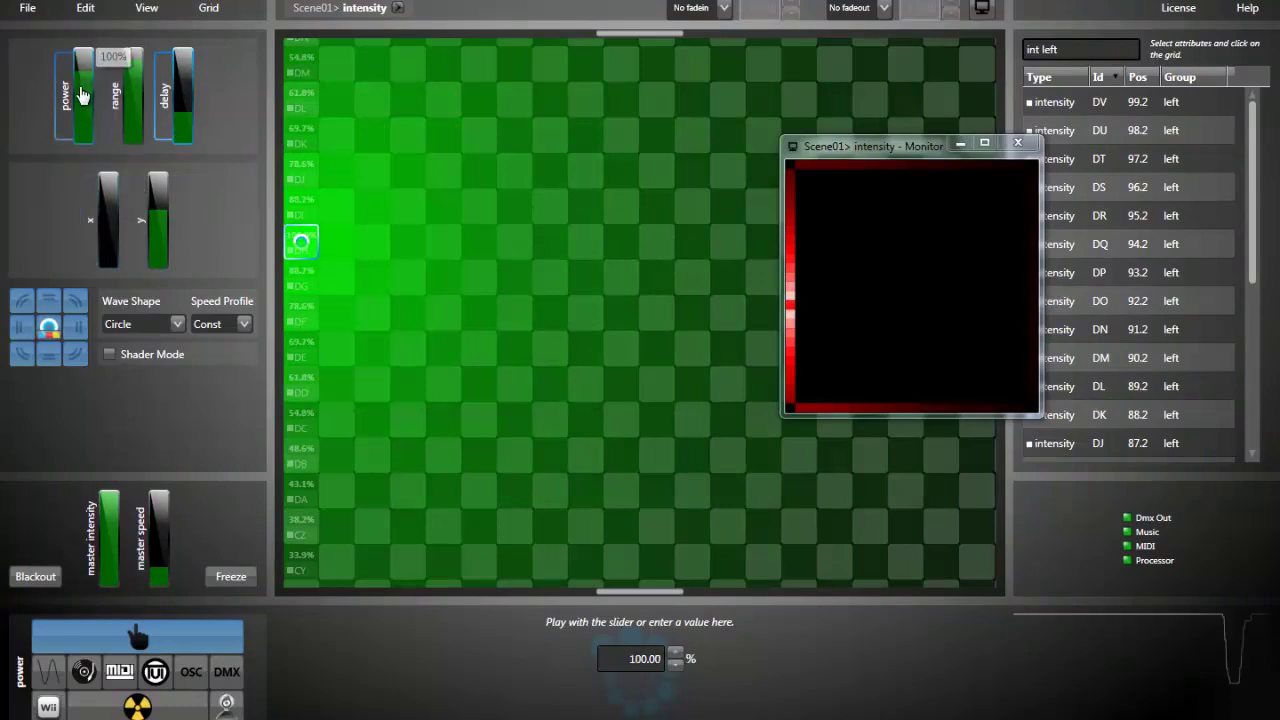
pyautogui.moveTo(82, 96); pyautogui.dragTo(75, 42)
pyautogui.click(103, 228)
pyautogui.moveTo(107, 262); pyautogui.dragTo(97, 286)
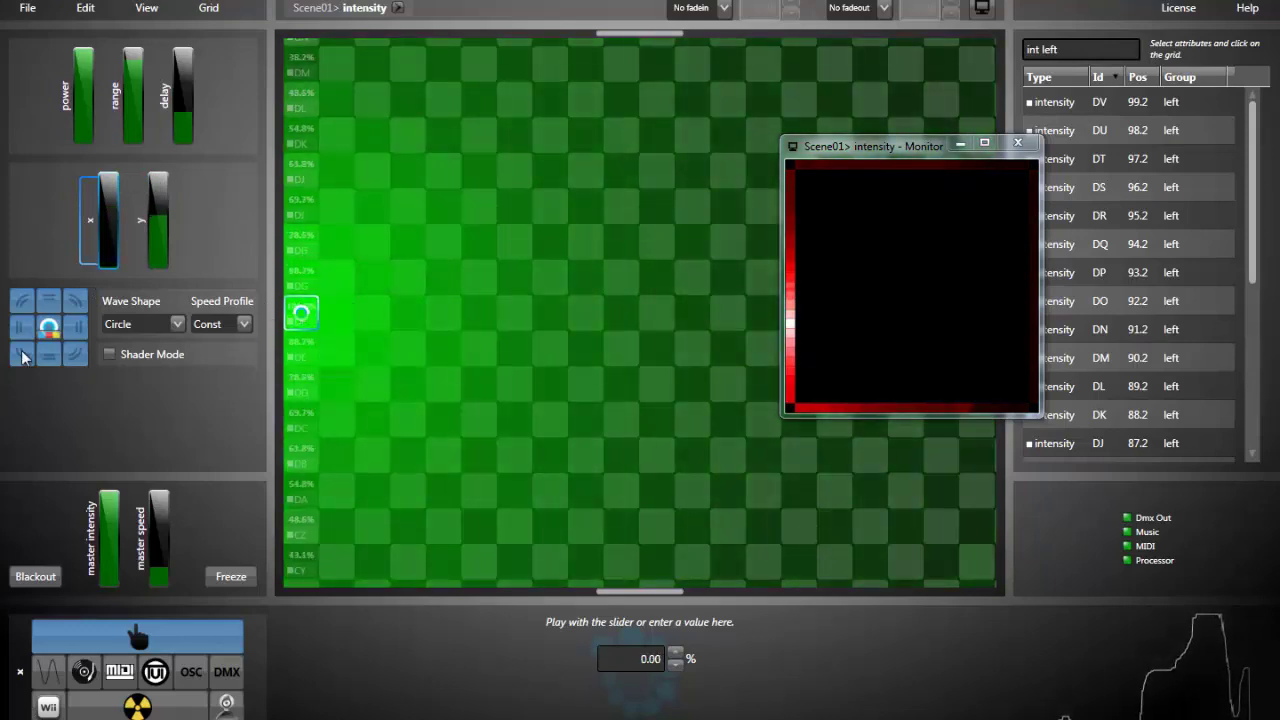
pyautogui.click(52, 328)
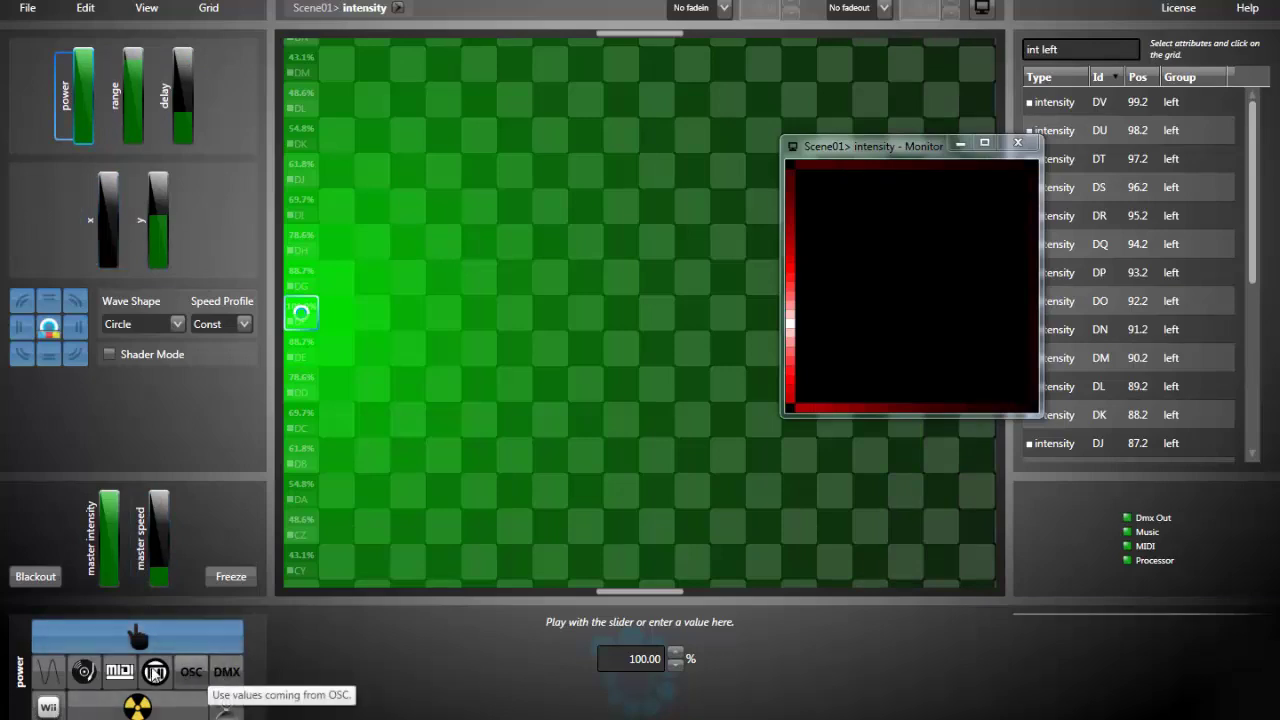
# Drive the source's power with a sine wave and its x position with a triangle wave.
pyautogui.click(45, 675)
pyautogui.click(395, 670)
pyautogui.click(85, 240)
pyautogui.click(48, 672)
pyautogui.click(48, 672)
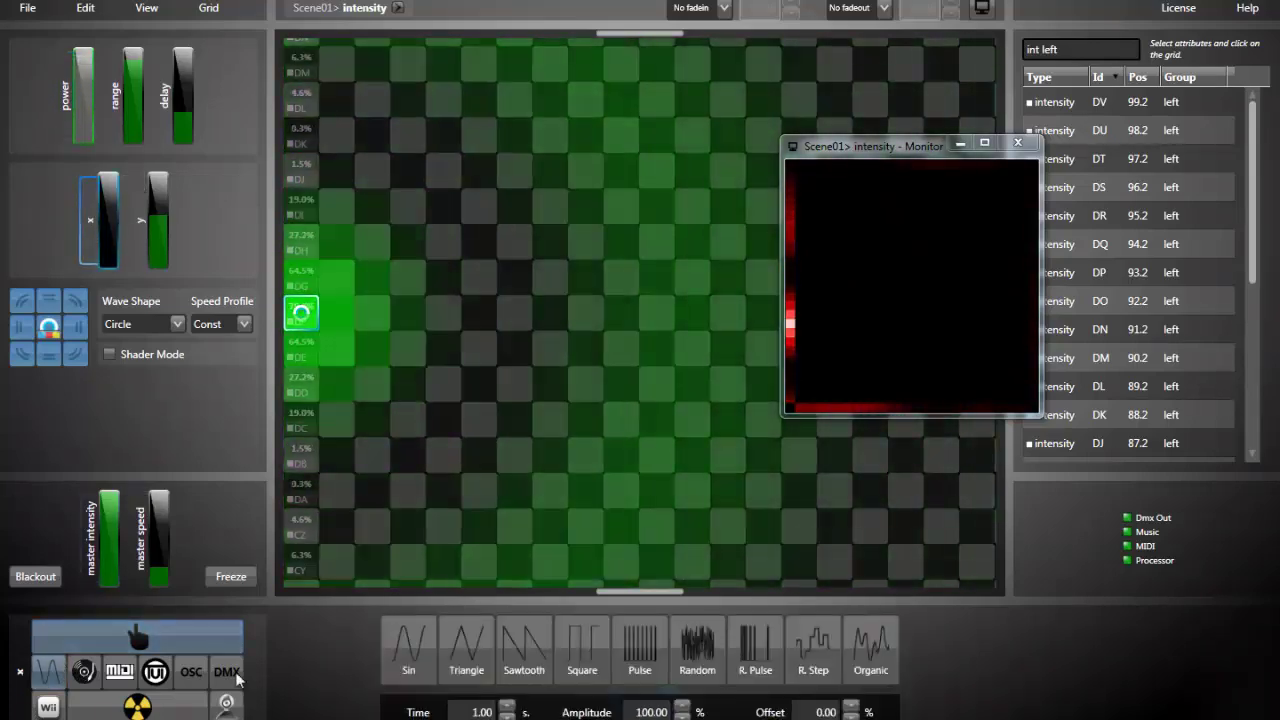
pyautogui.click(462, 665)
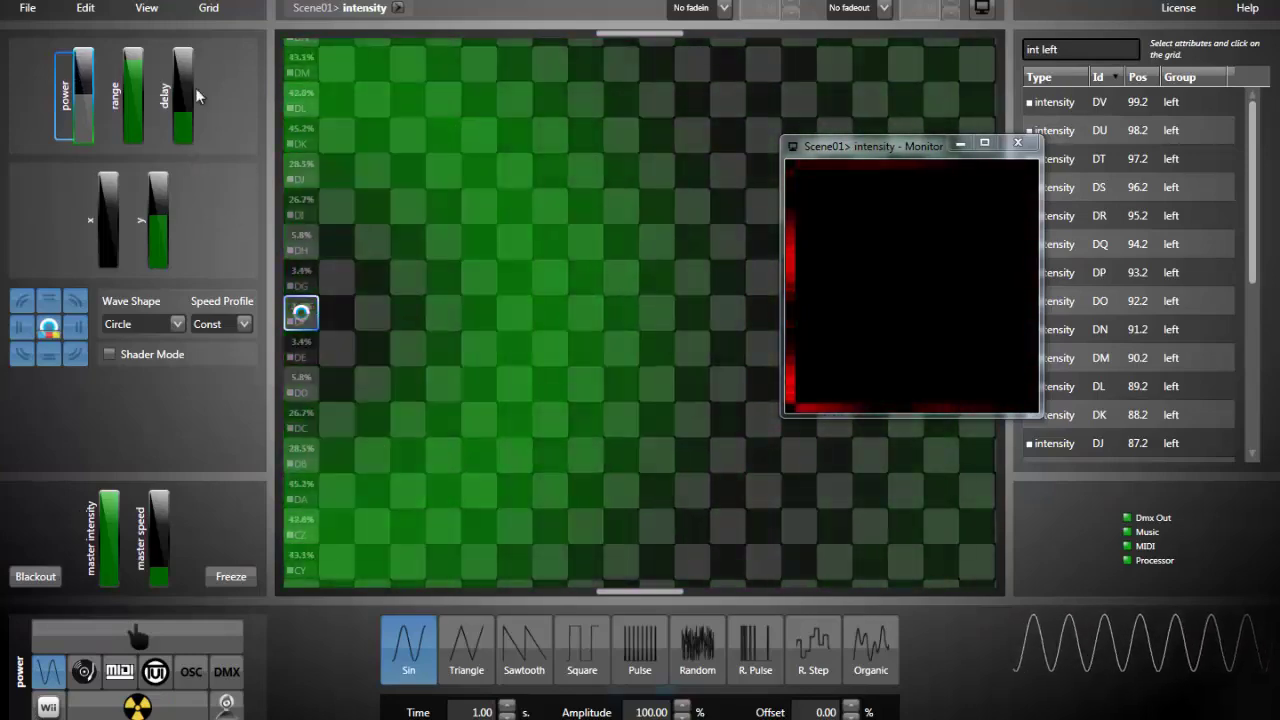
# Copy and paste the circle wave source, then move the copy to the grid's top-right.
pyautogui.click(86, 8)
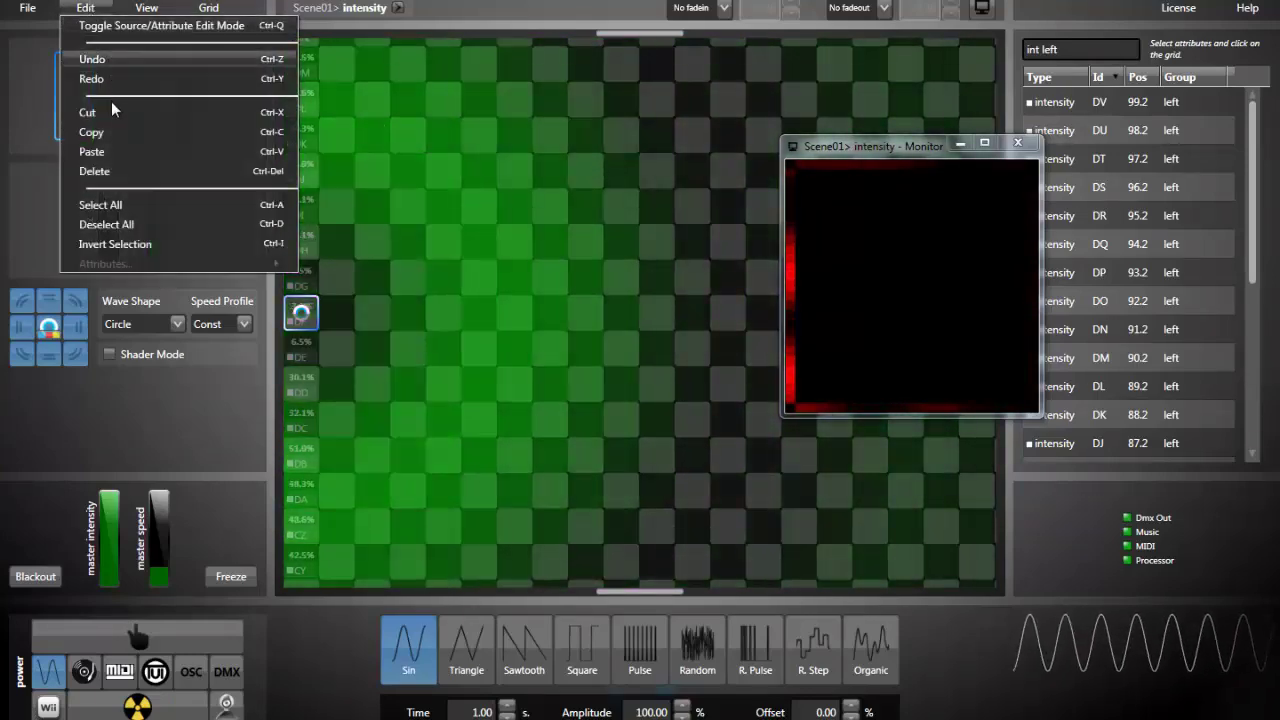
pyautogui.click(109, 134)
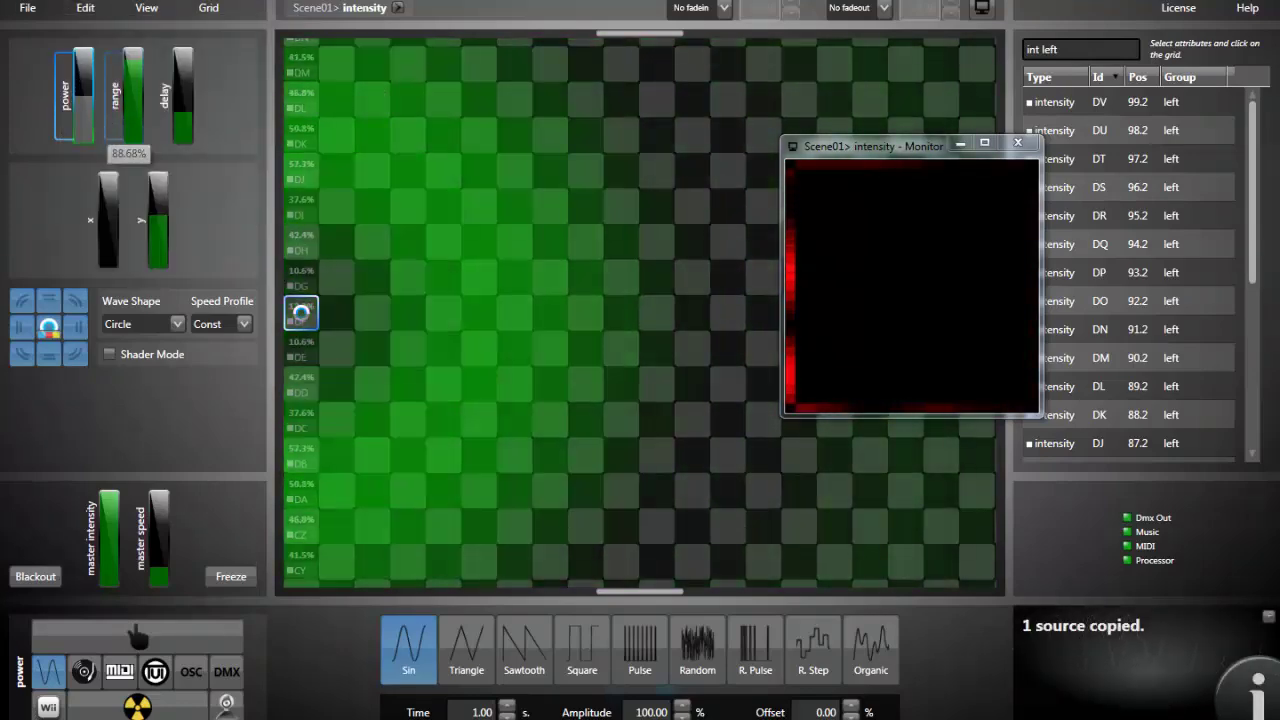
pyautogui.click(86, 8)
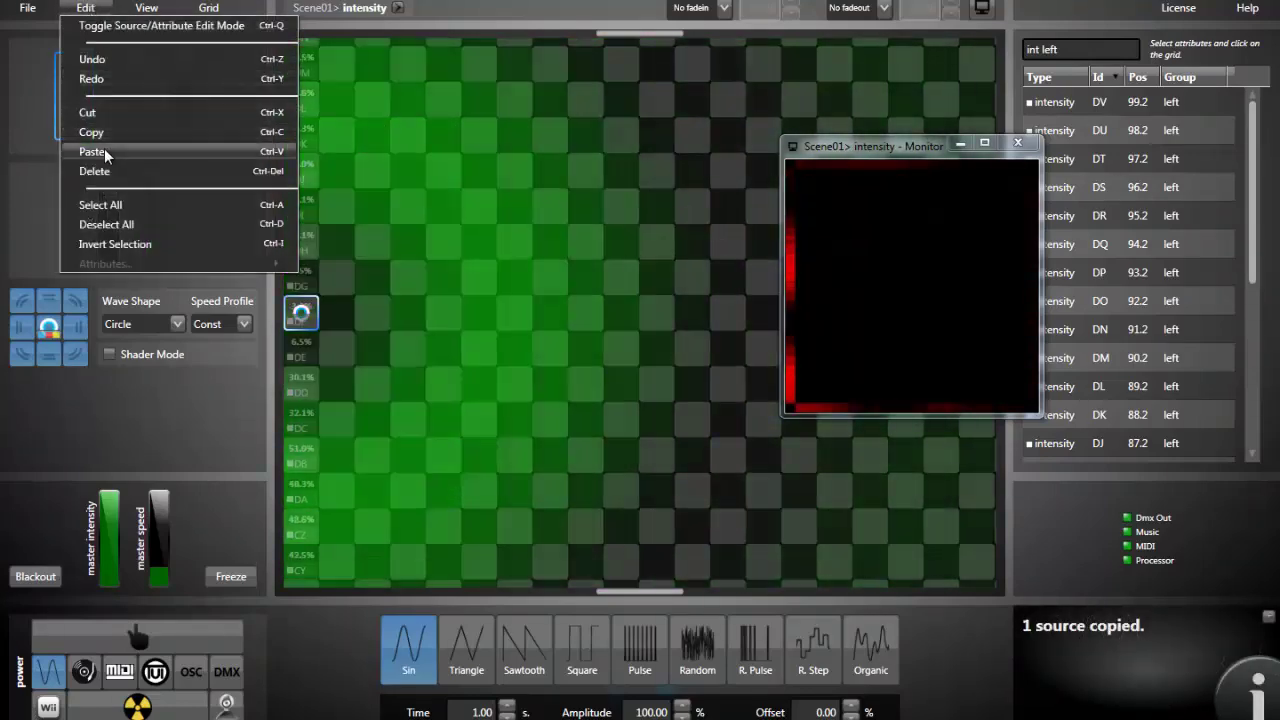
pyautogui.click(104, 150)
pyautogui.moveTo(668, 310); pyautogui.dragTo(846, 62)
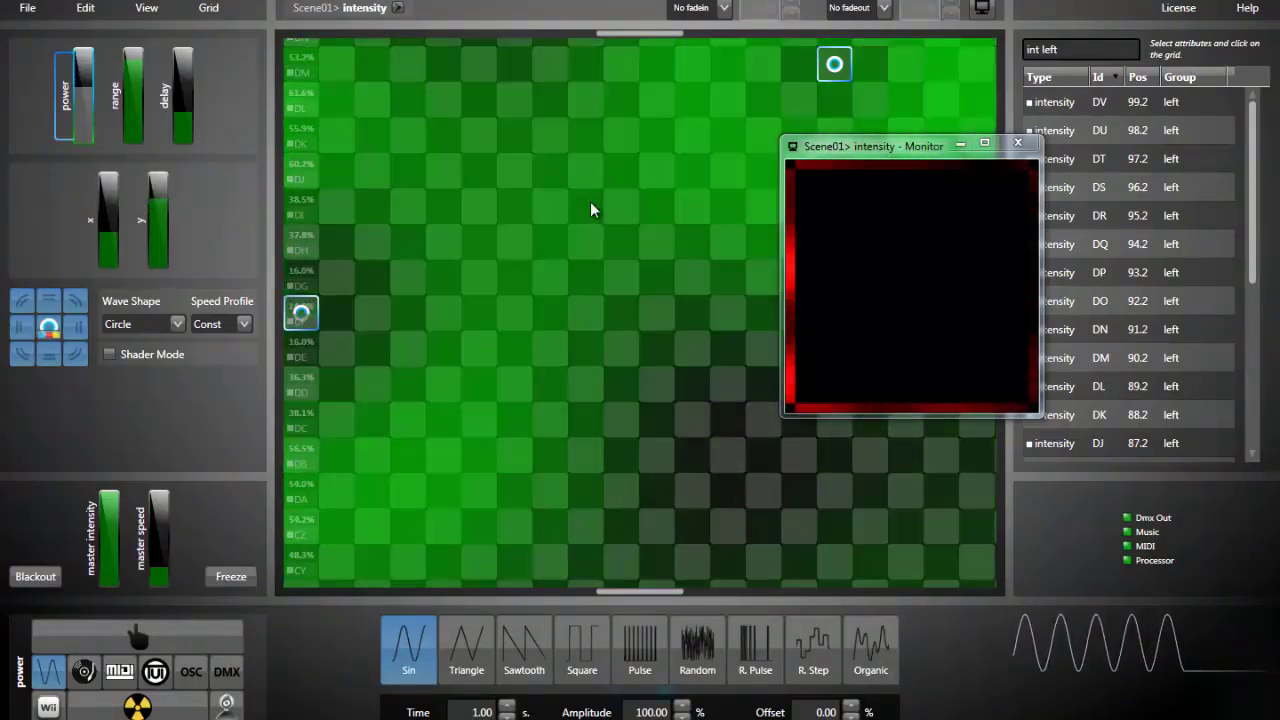
# Raise the pasted source's range to about 86% (85.84%) and reselect it.
pyautogui.moveTo(183, 88)
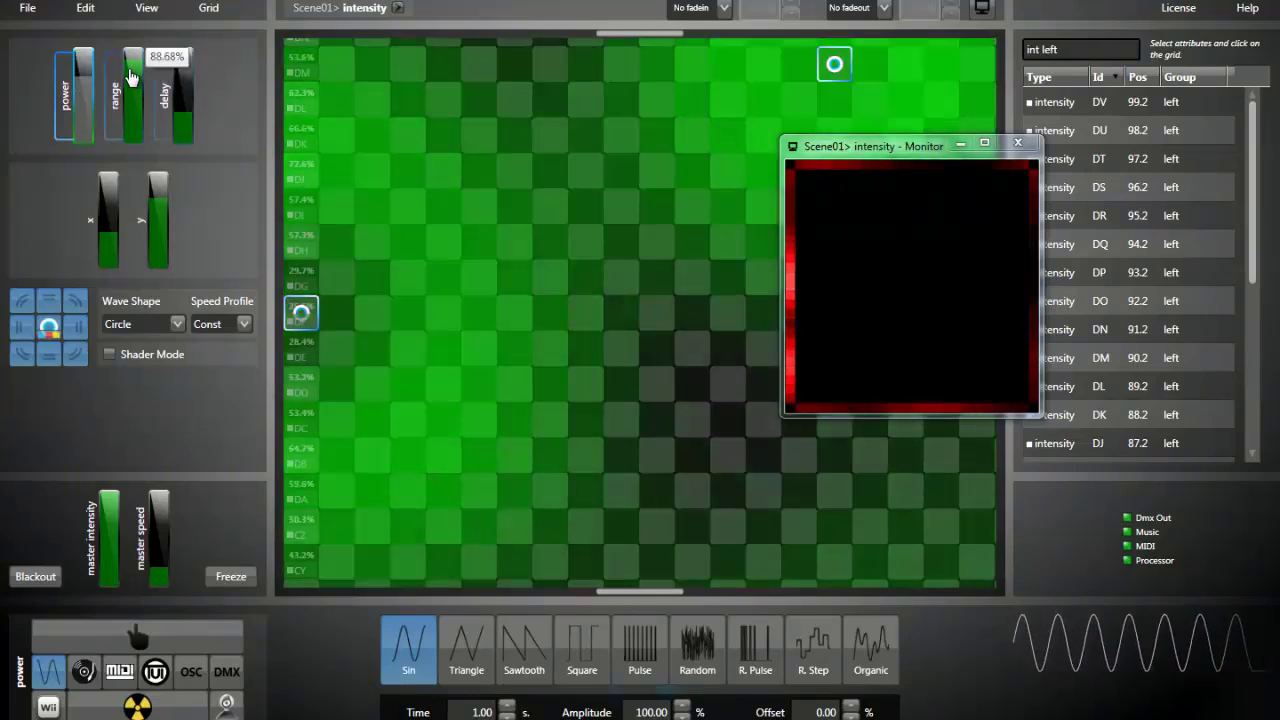
pyautogui.click(130, 85)
pyautogui.moveTo(130, 85)
pyautogui.mouseDown()
pyautogui.moveTo(127, 122)
pyautogui.moveTo(131, 78)
pyautogui.mouseUp()
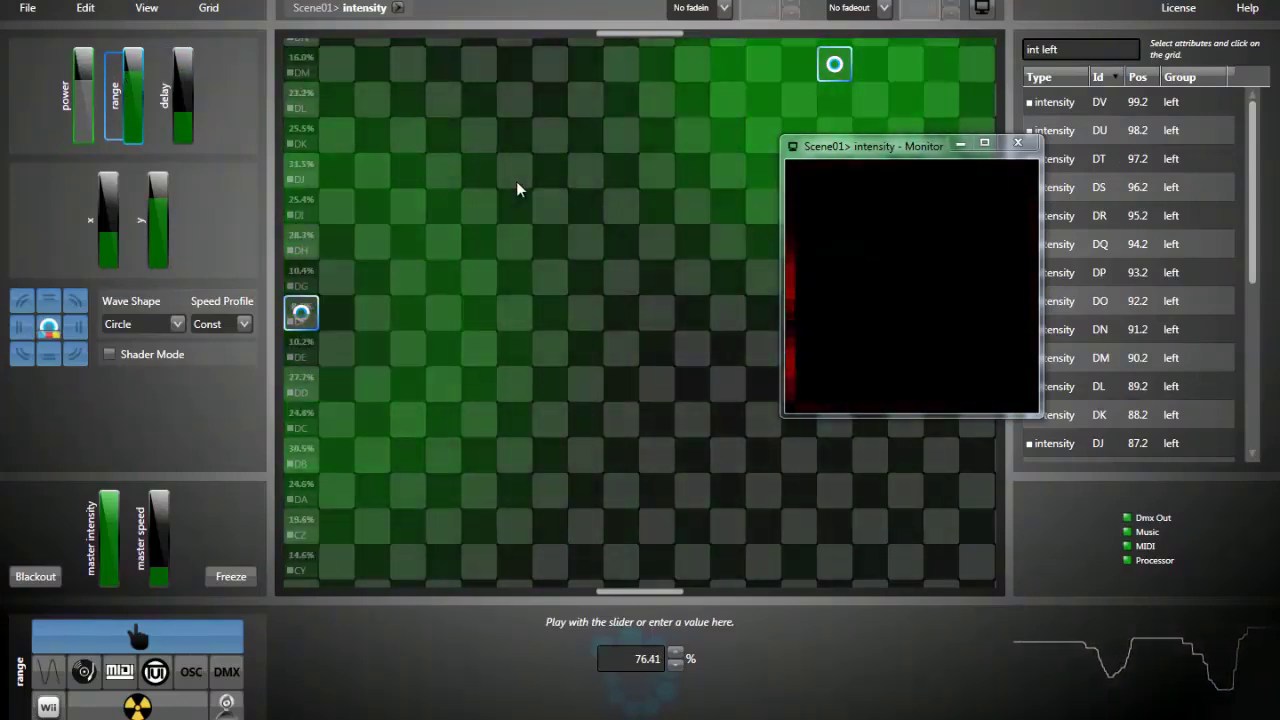
pyautogui.moveTo(125, 68)
pyautogui.moveTo(125, 68); pyautogui.dragTo(125, 62)
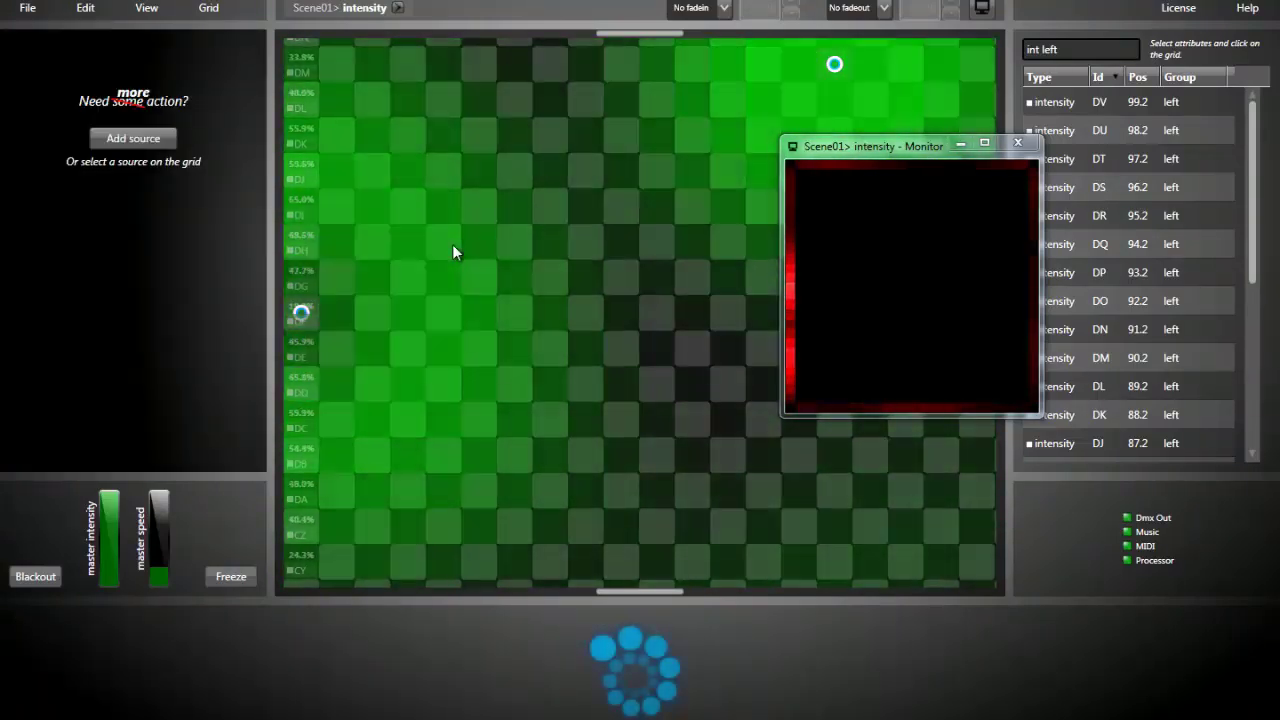
pyautogui.moveTo(452, 245)
pyautogui.mouseDown()
pyautogui.moveTo(309, 302)
pyautogui.moveTo(331, 297)
pyautogui.mouseUp()
pyautogui.click(298, 318)
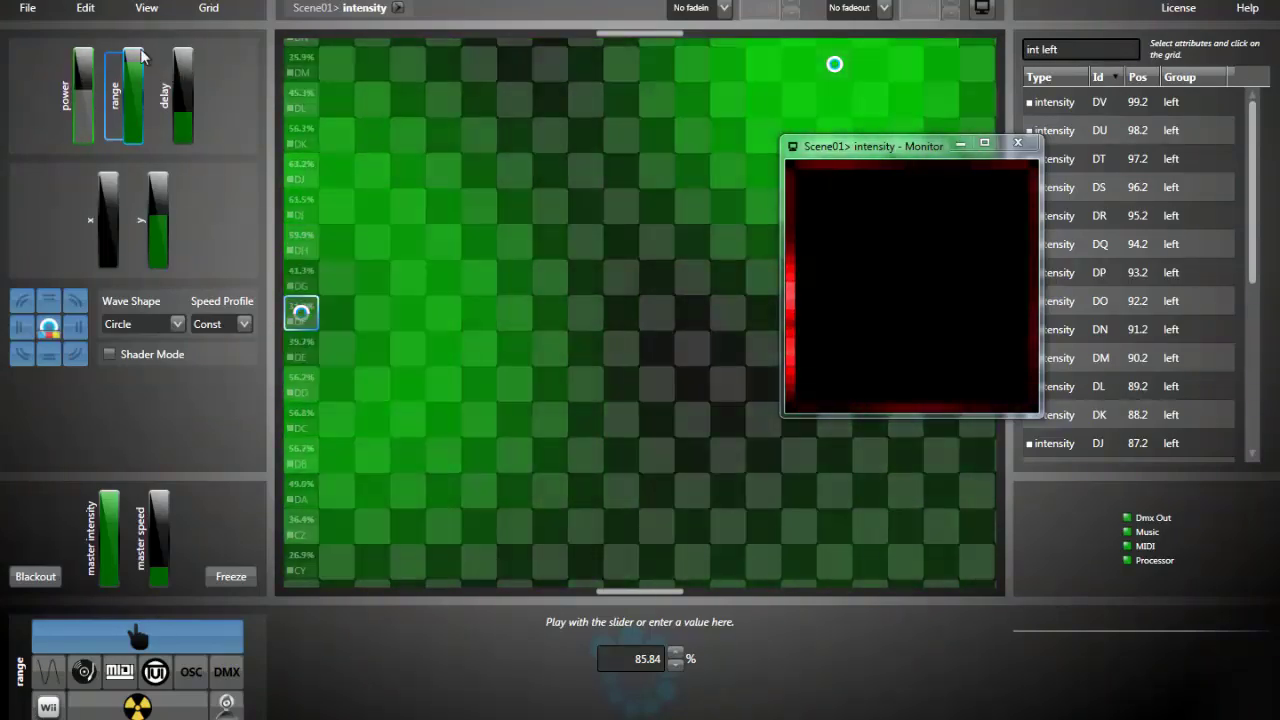
# In attribute edit mode, set the left-edge channels' Maximum to 50, then raise it to 80.34.
pyautogui.click(90, 9)
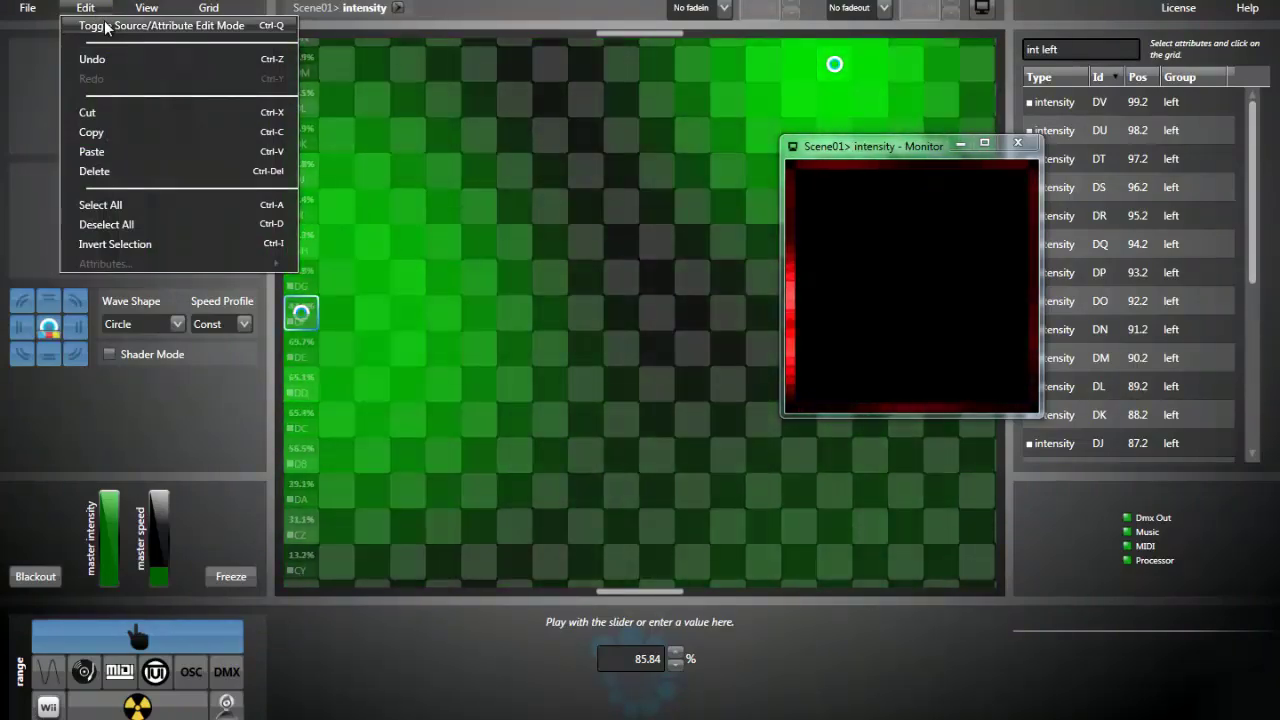
pyautogui.click(105, 27)
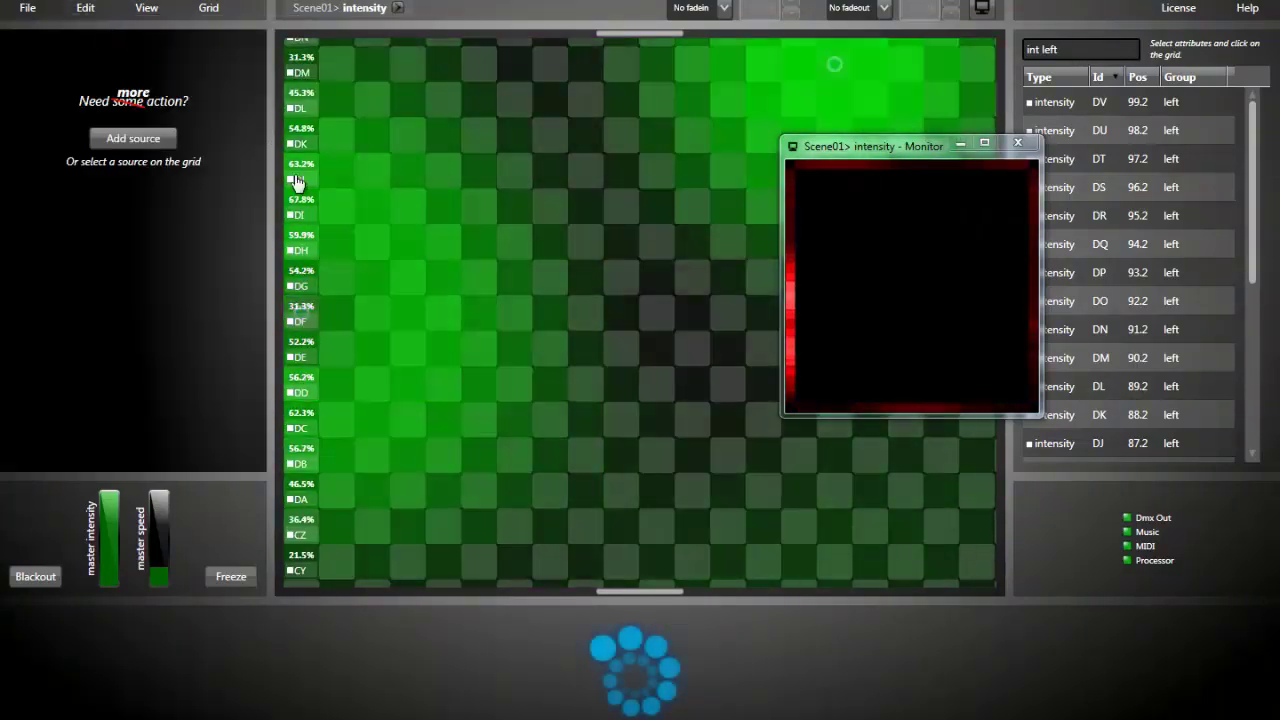
pyautogui.click(340, 204)
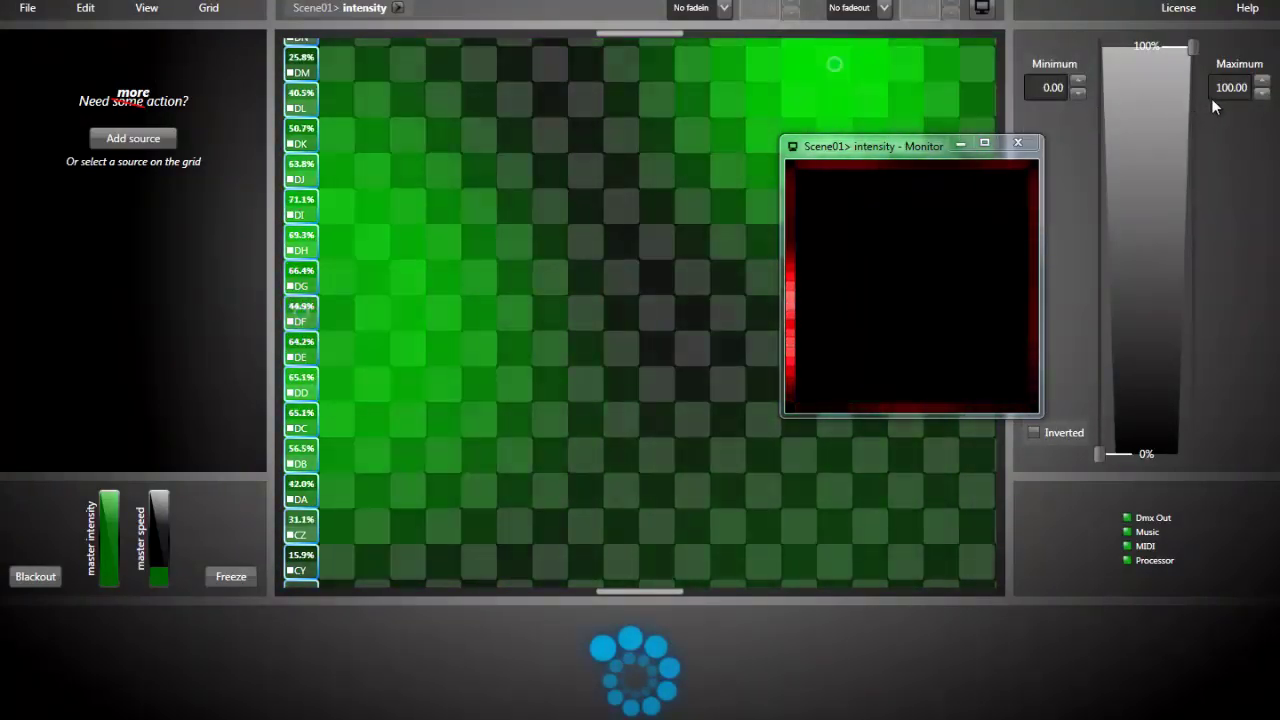
pyautogui.click(1211, 93)
pyautogui.write('50')
pyautogui.press('Return')
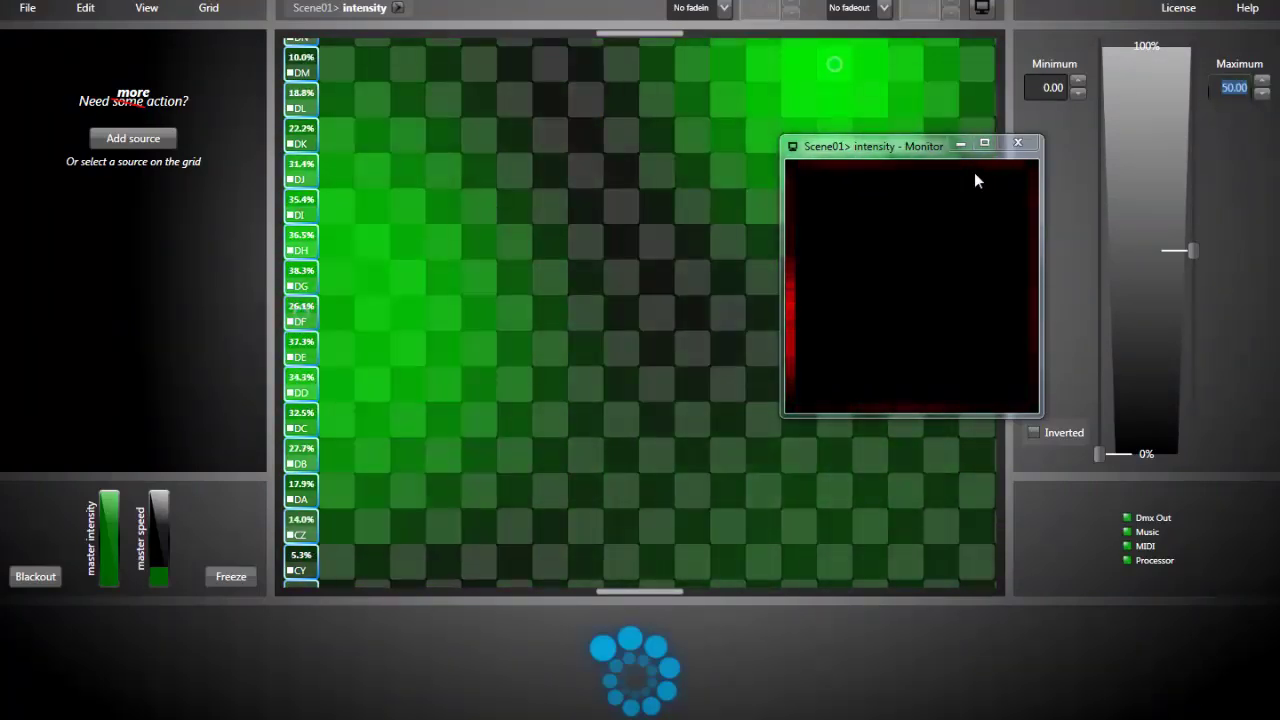
pyautogui.click(1192, 251)
pyautogui.moveTo(1192, 251); pyautogui.dragTo(1184, 128)
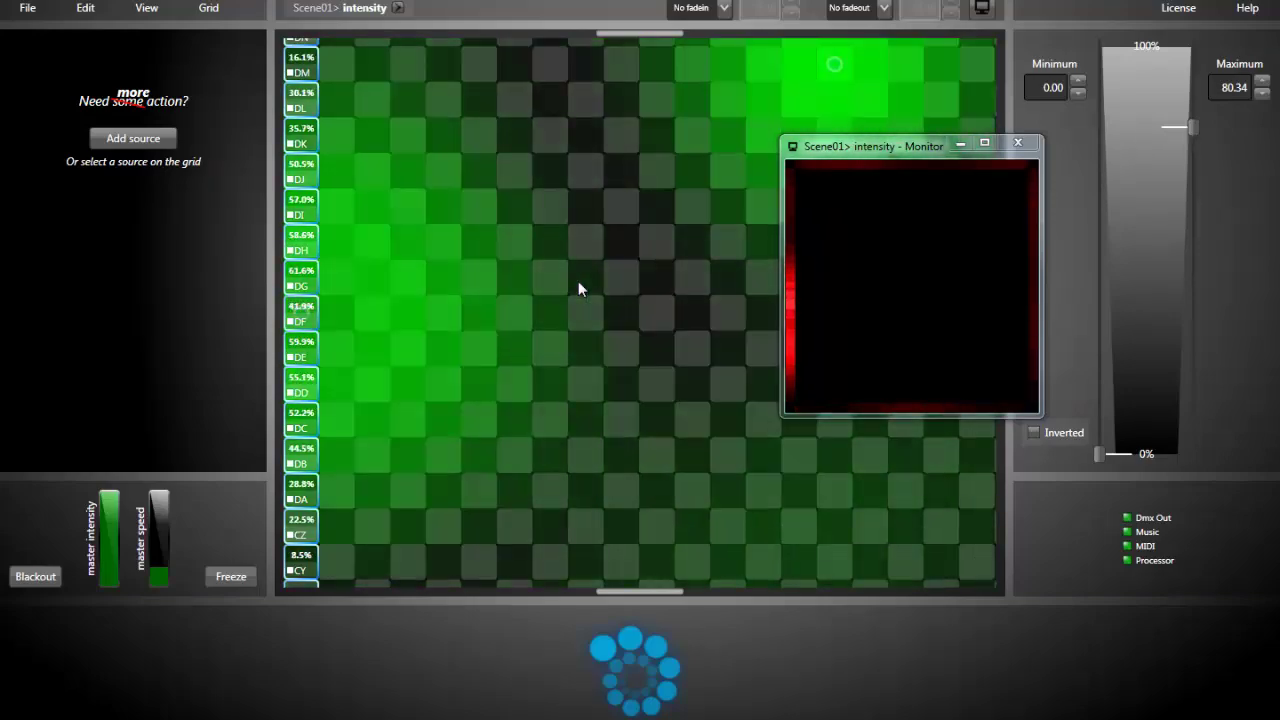
pyautogui.scroll(5, 675, 505)
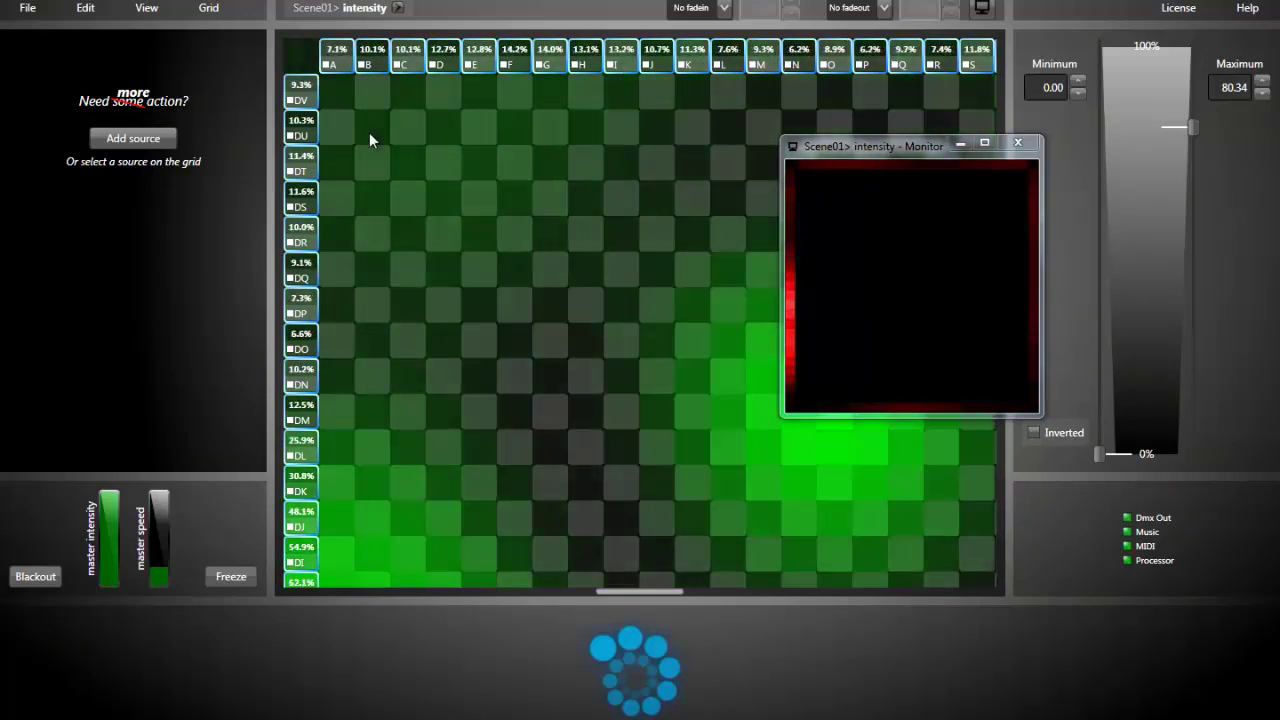
# Duplicate the intensity grid via Grid > Duplicate, then delete Scene02 from the scene tree.
pyautogui.click(209, 10)
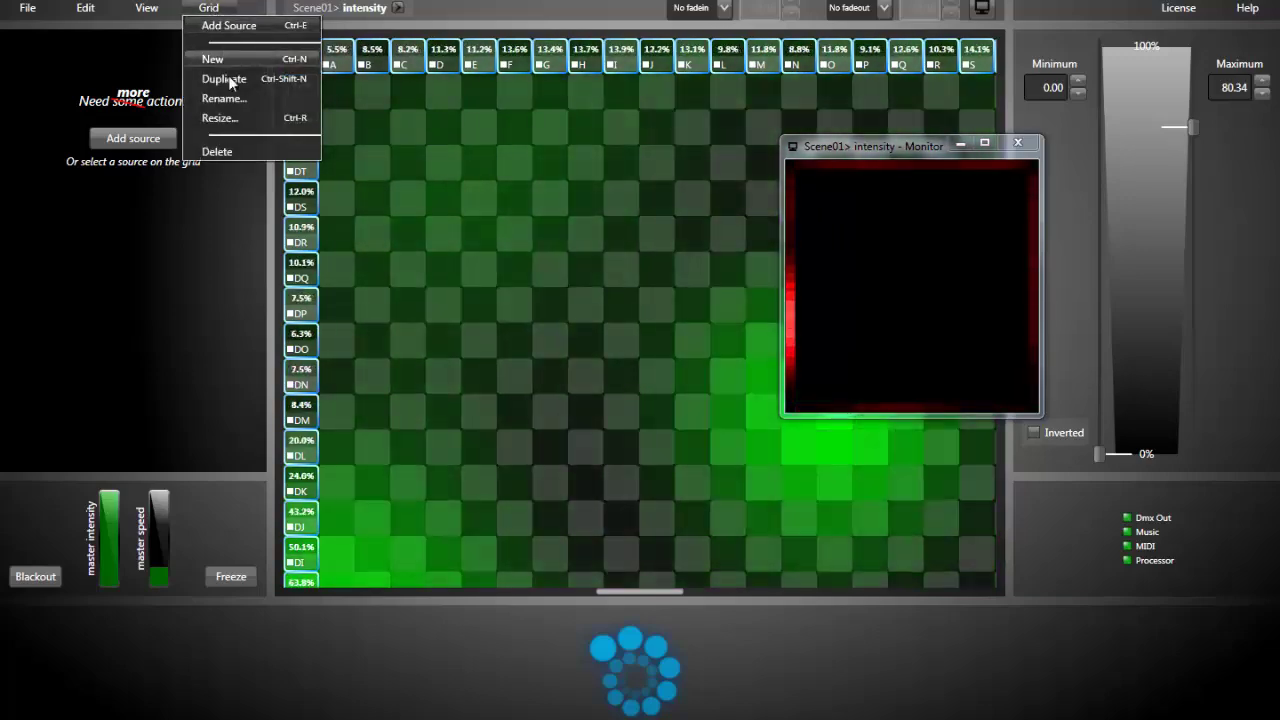
pyautogui.click(226, 78)
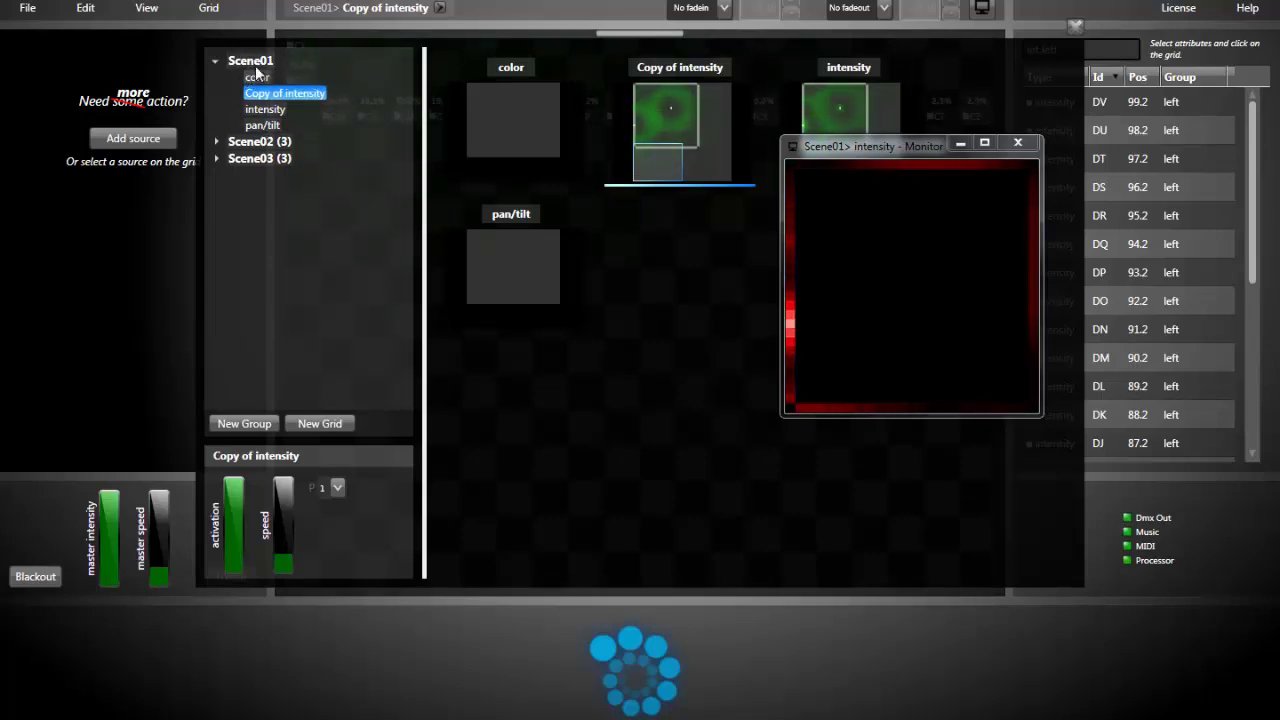
pyautogui.click(268, 96)
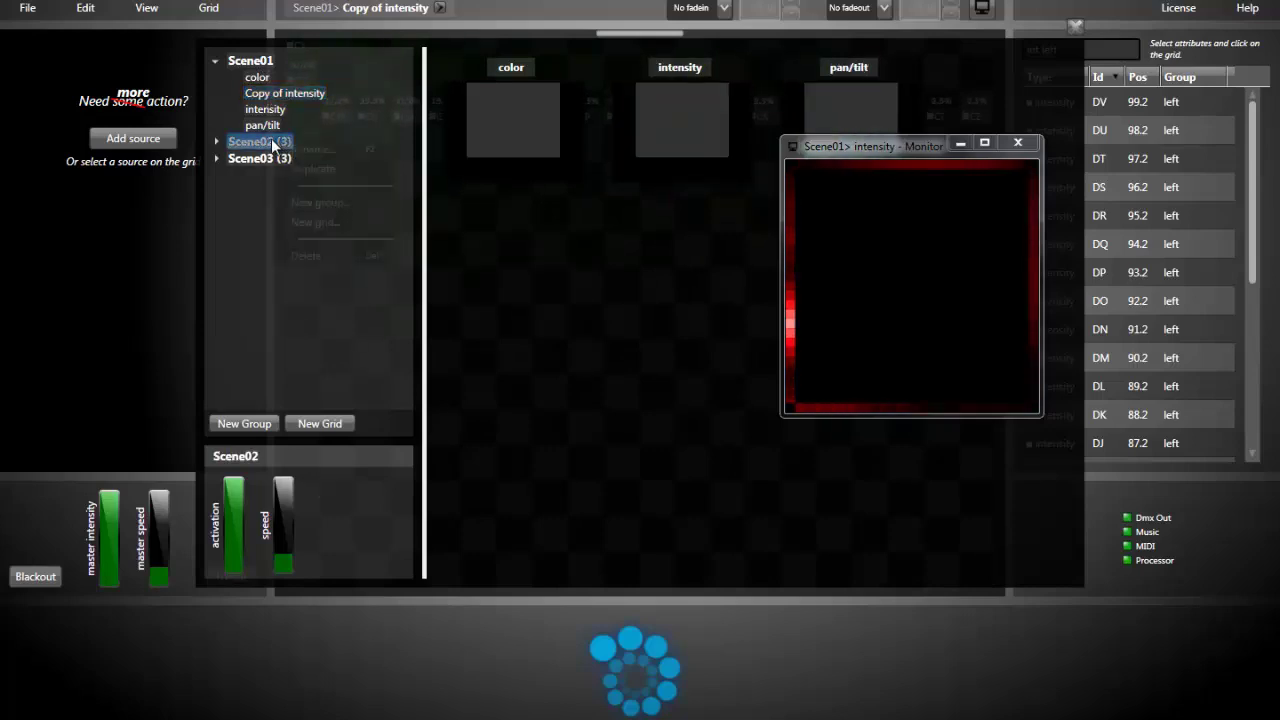
pyautogui.click(322, 255)
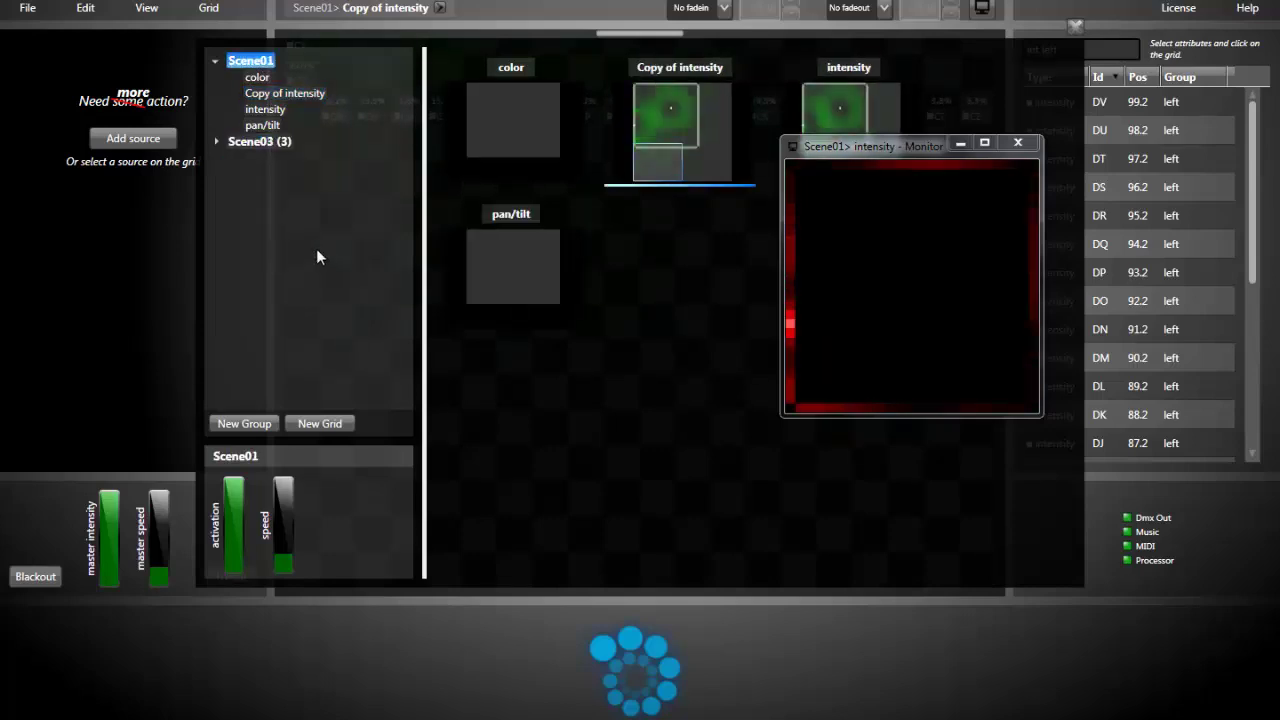
pyautogui.click(266, 141)
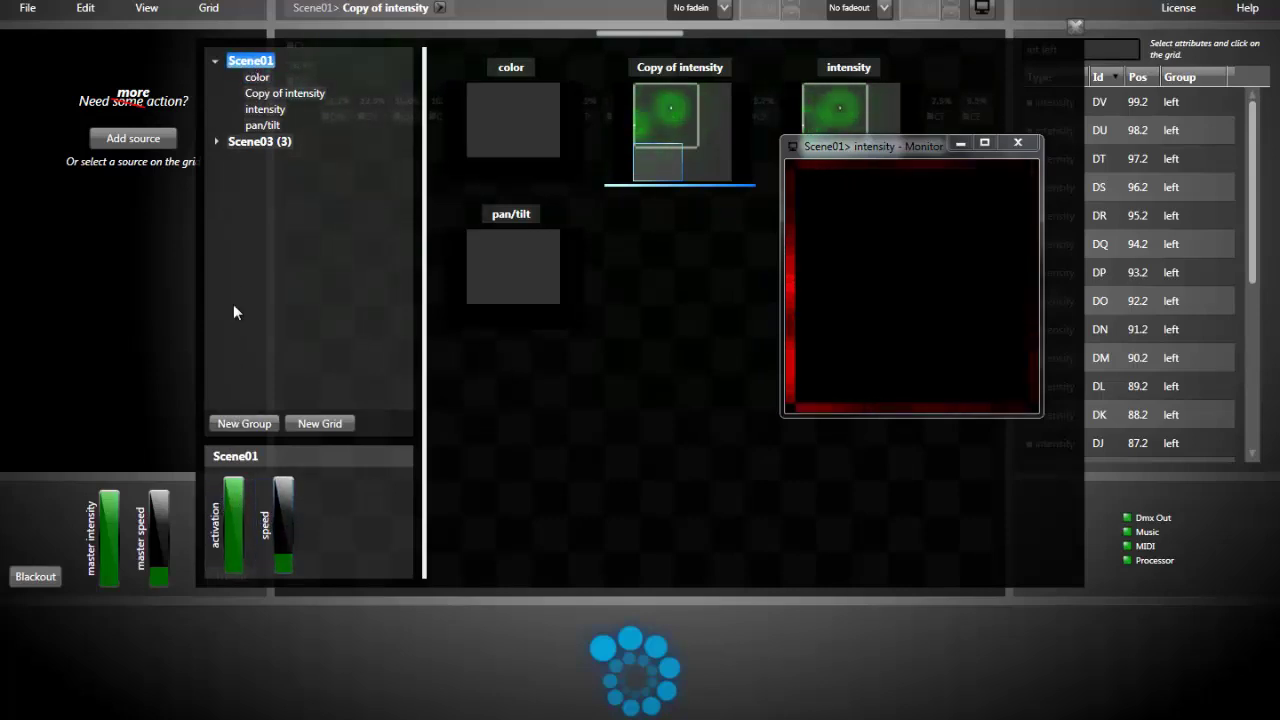
pyautogui.moveTo(236, 497); pyautogui.dragTo(232, 500)
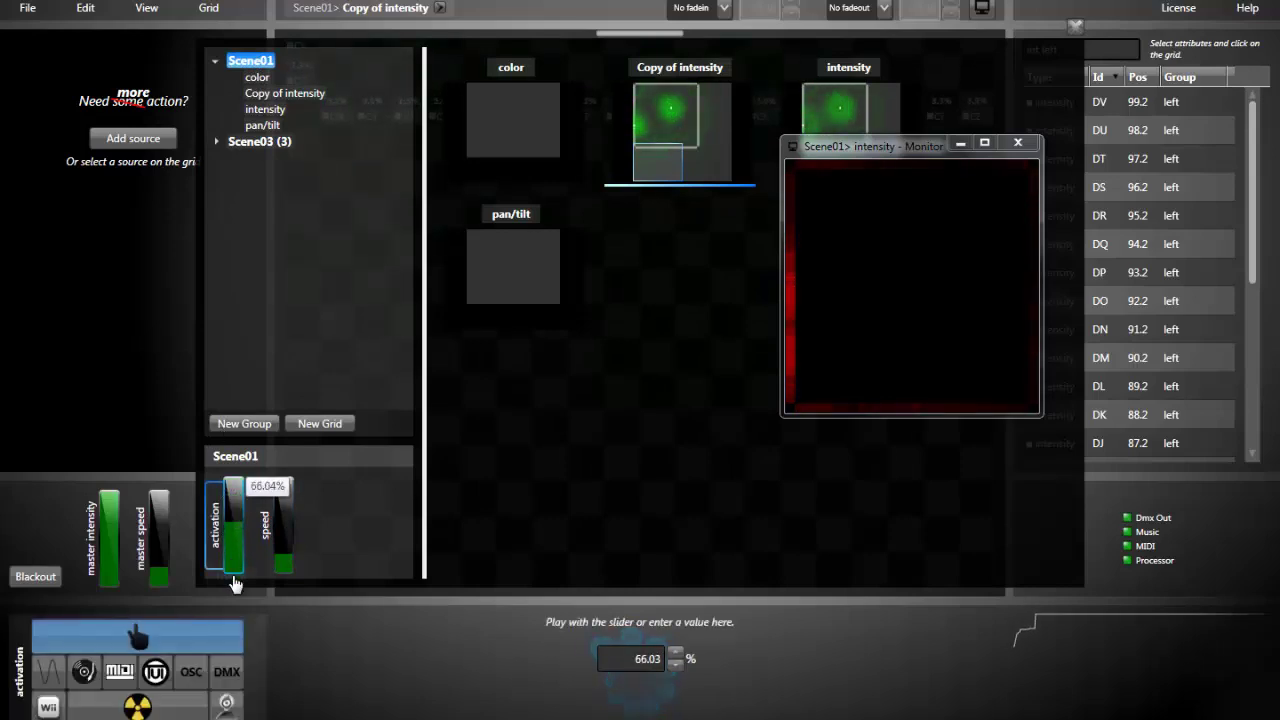
pyautogui.moveTo(232, 594); pyautogui.dragTo(227, 479)
pyautogui.click(289, 540)
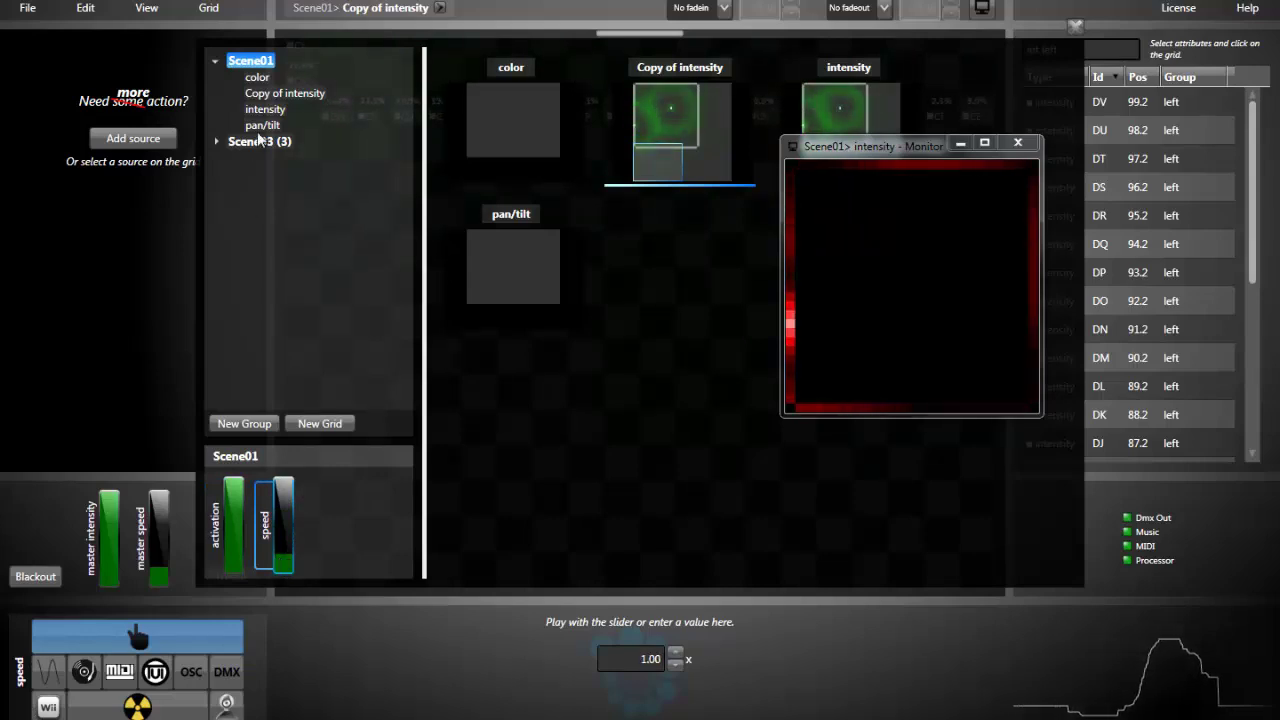
pyautogui.click(281, 112)
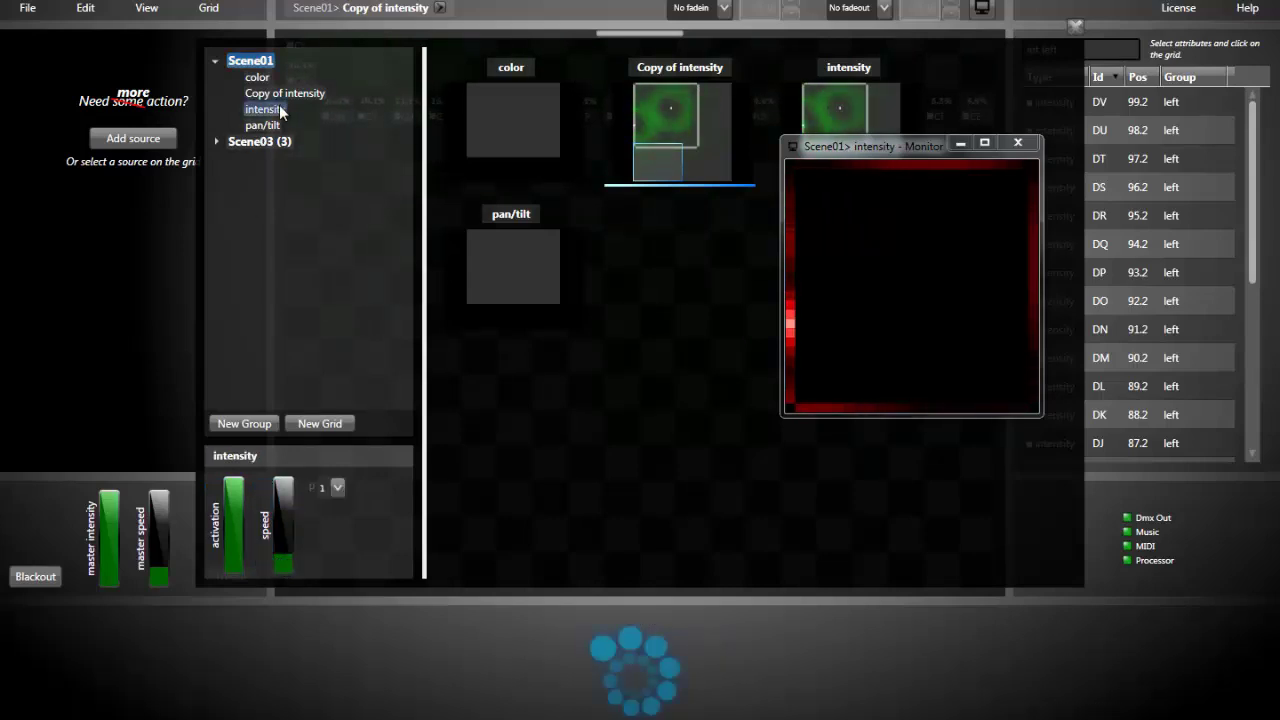
pyautogui.click(214, 548)
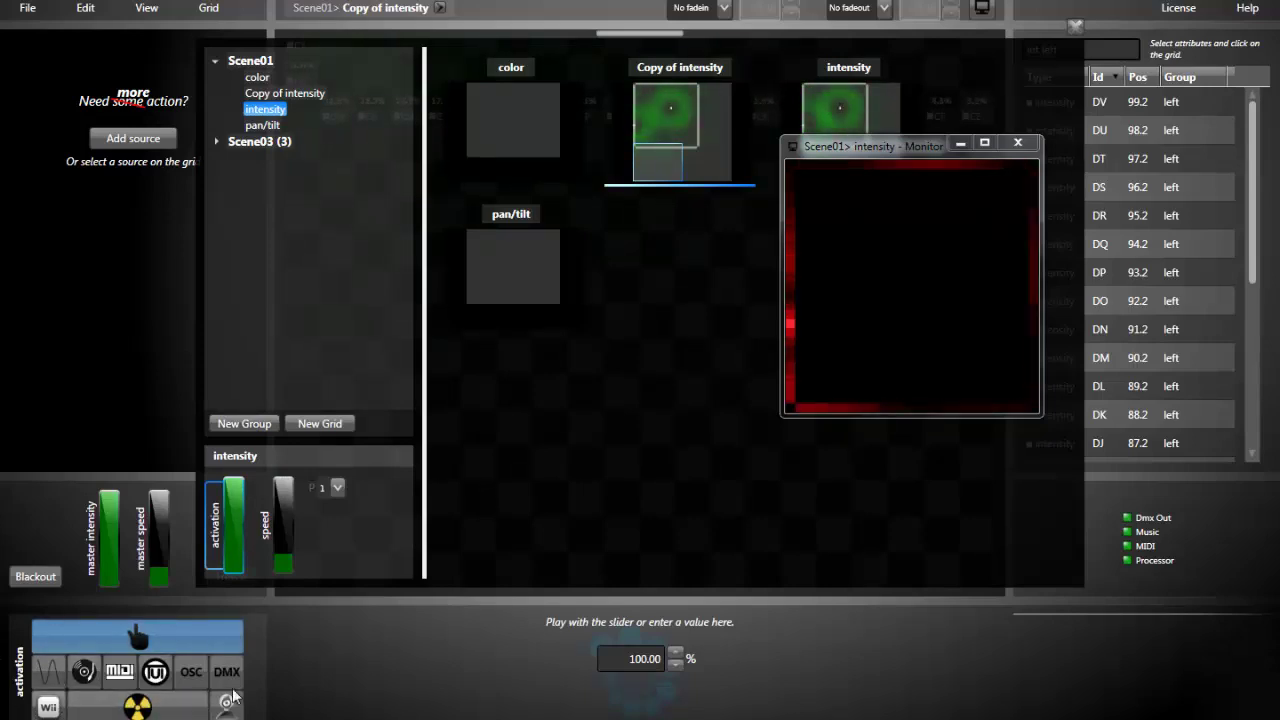
pyautogui.click(139, 537)
pyautogui.click(90, 538)
pyautogui.click(157, 551)
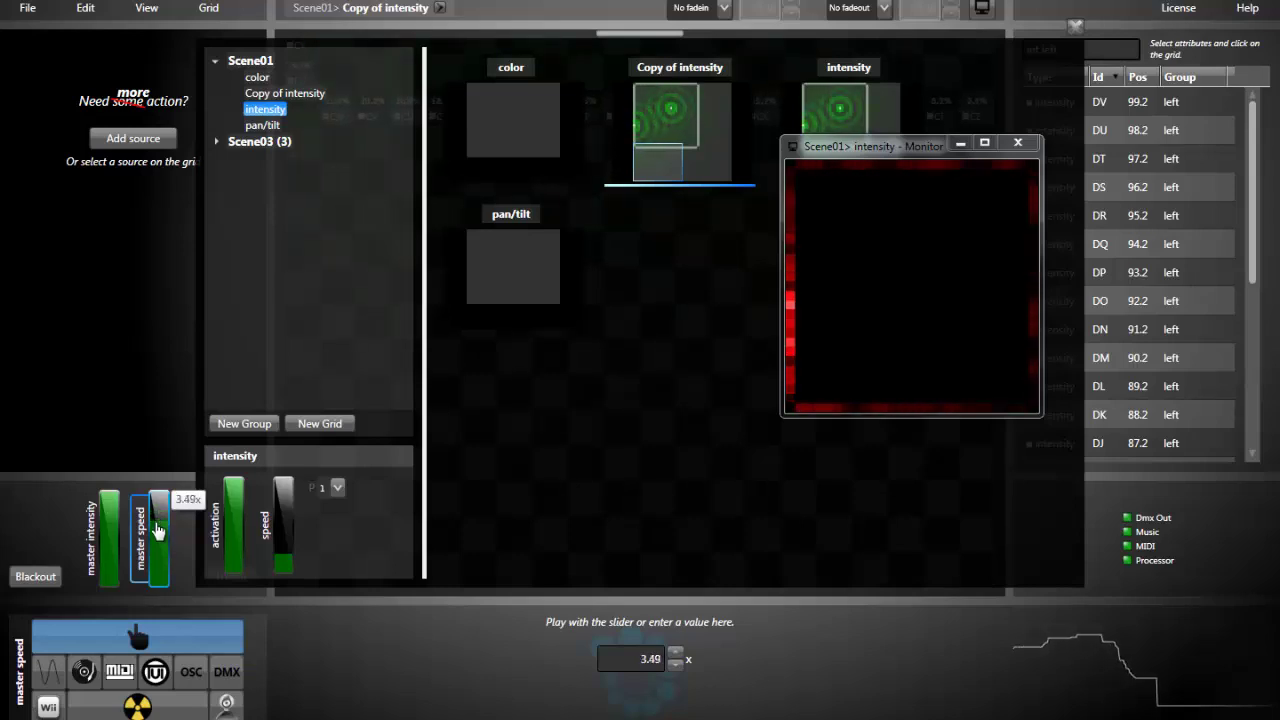
pyautogui.click(106, 522)
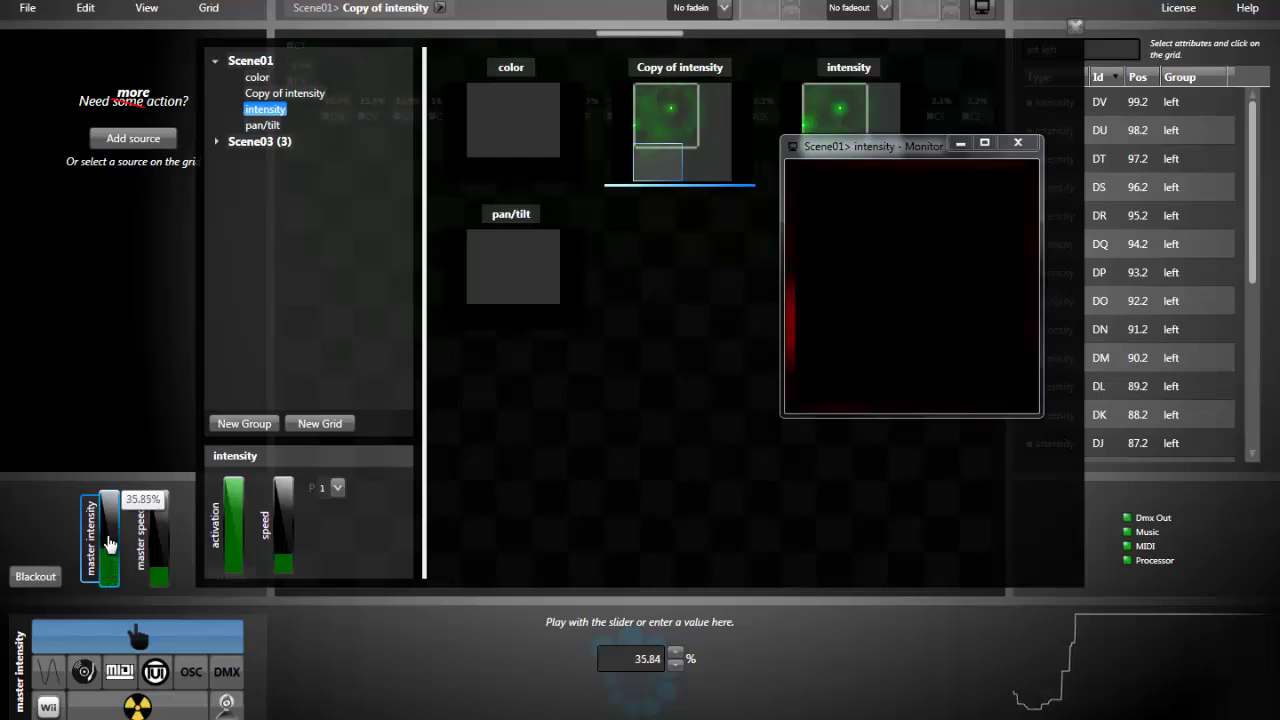
pyautogui.moveTo(106, 522); pyautogui.dragTo(209, 474)
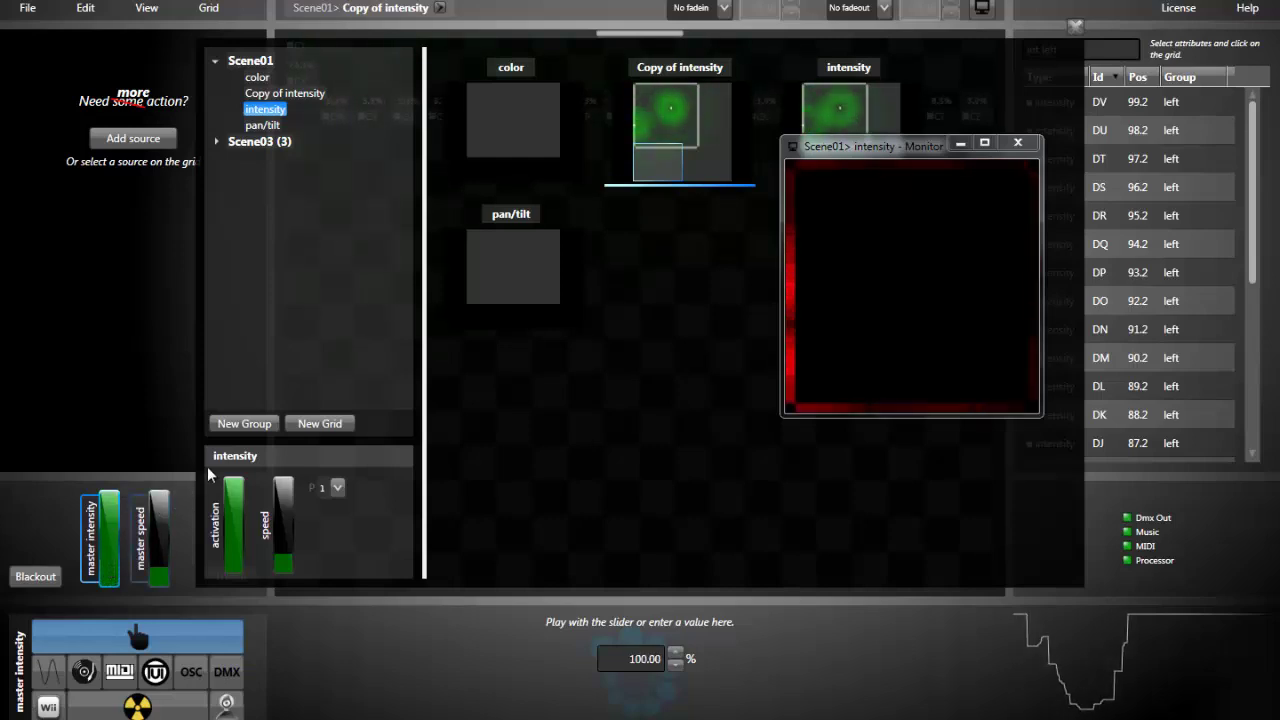
# Delete the color and pan/tilt grids from Scene01.
pyautogui.click(270, 94)
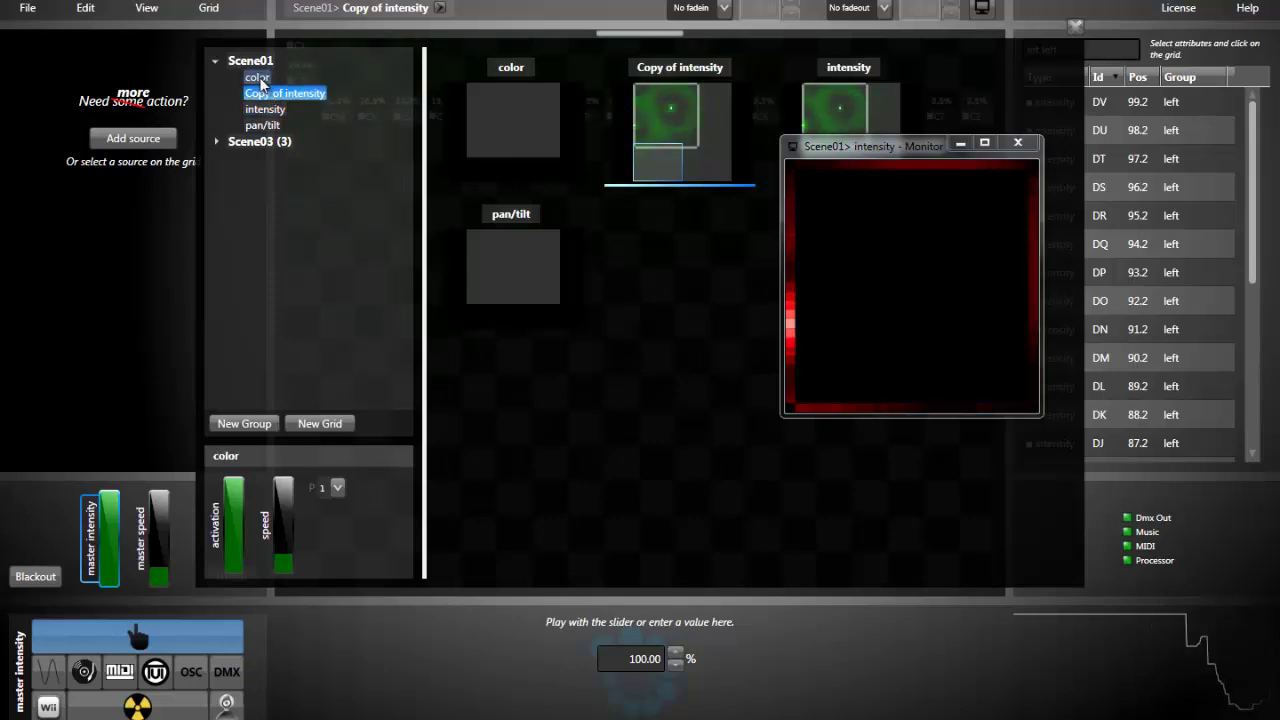
pyautogui.rightClick(260, 84)
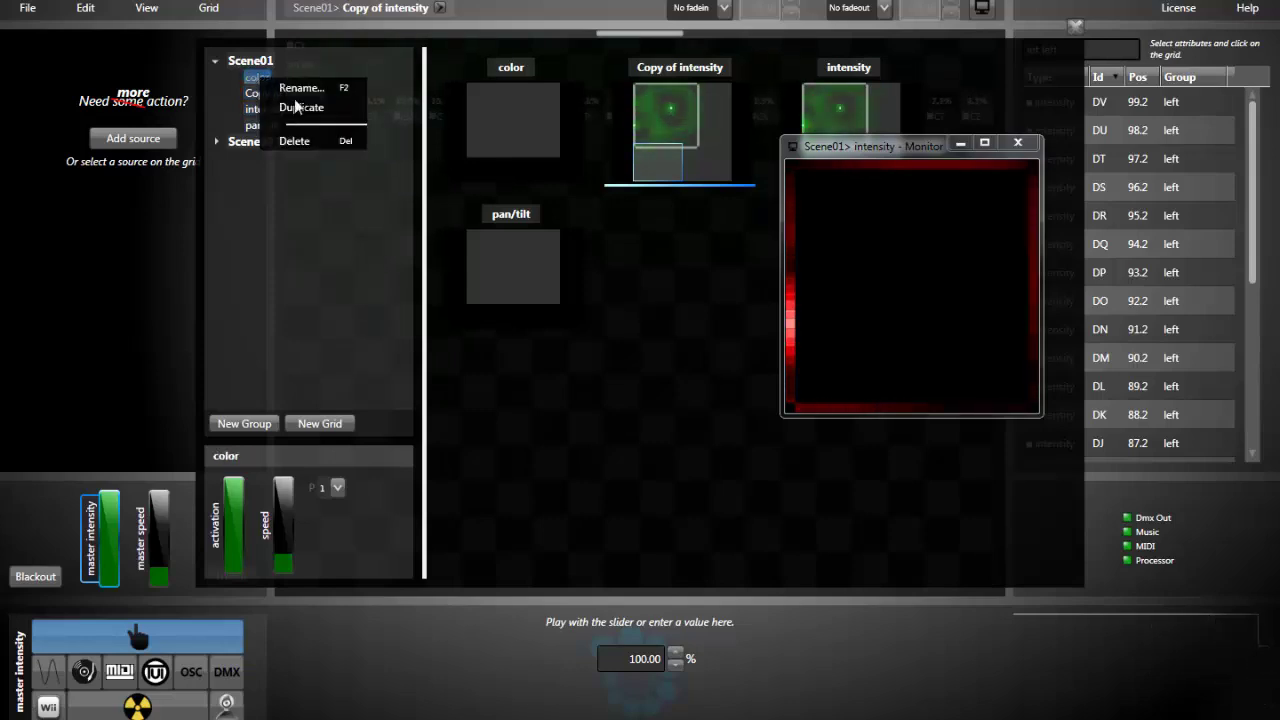
pyautogui.click(290, 140)
pyautogui.click(268, 108)
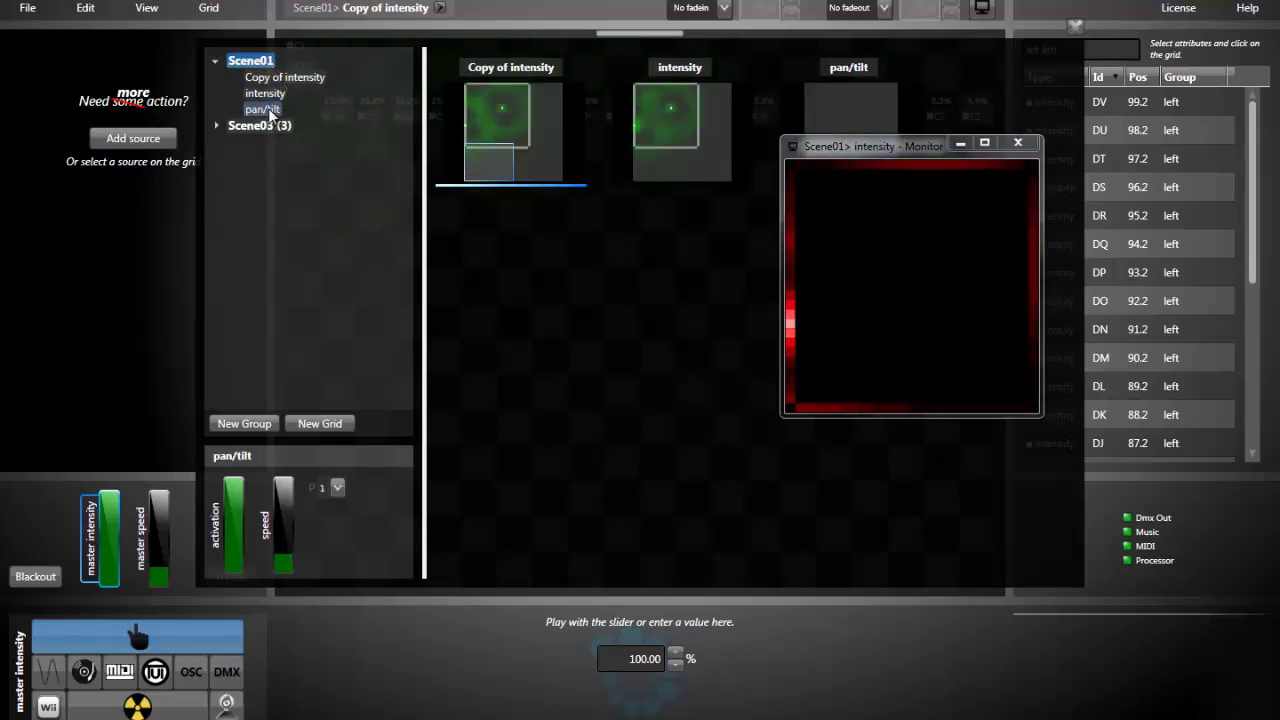
pyautogui.press('Delete')
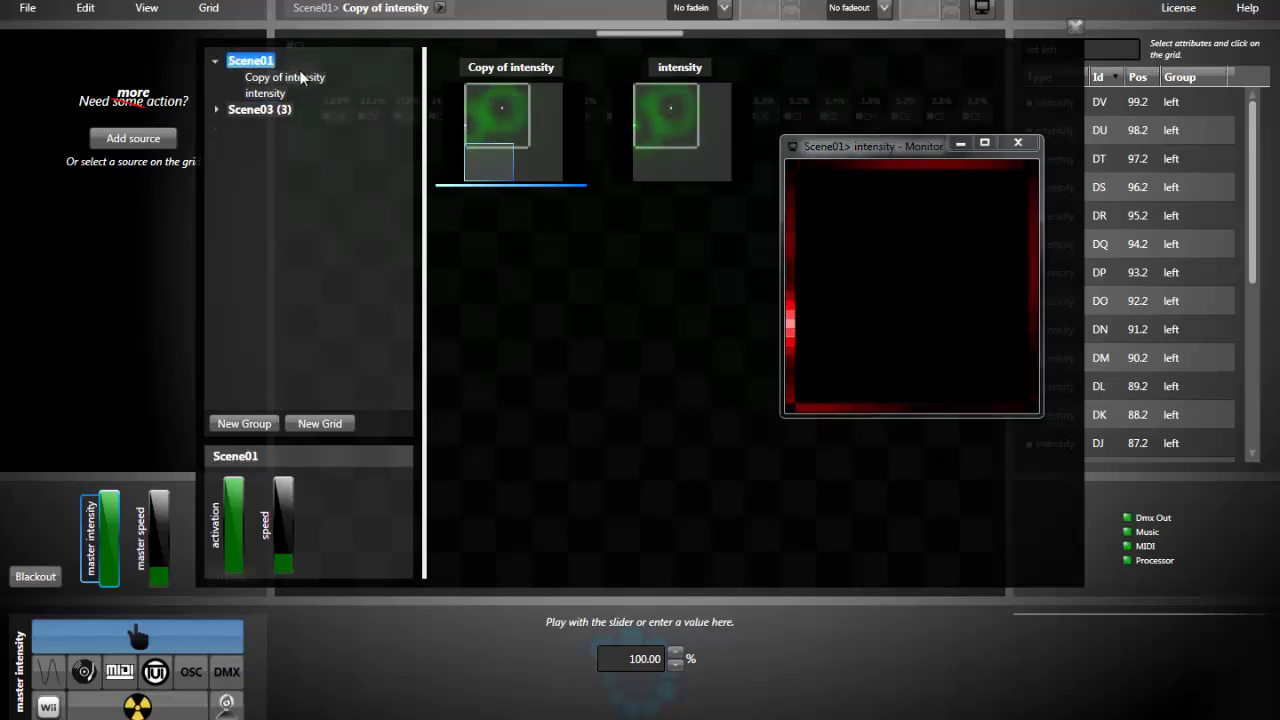
# Rename the 'Copy of intensity' grid to 'hue'.
pyautogui.click(300, 77)
pyautogui.rightClick(300, 77)
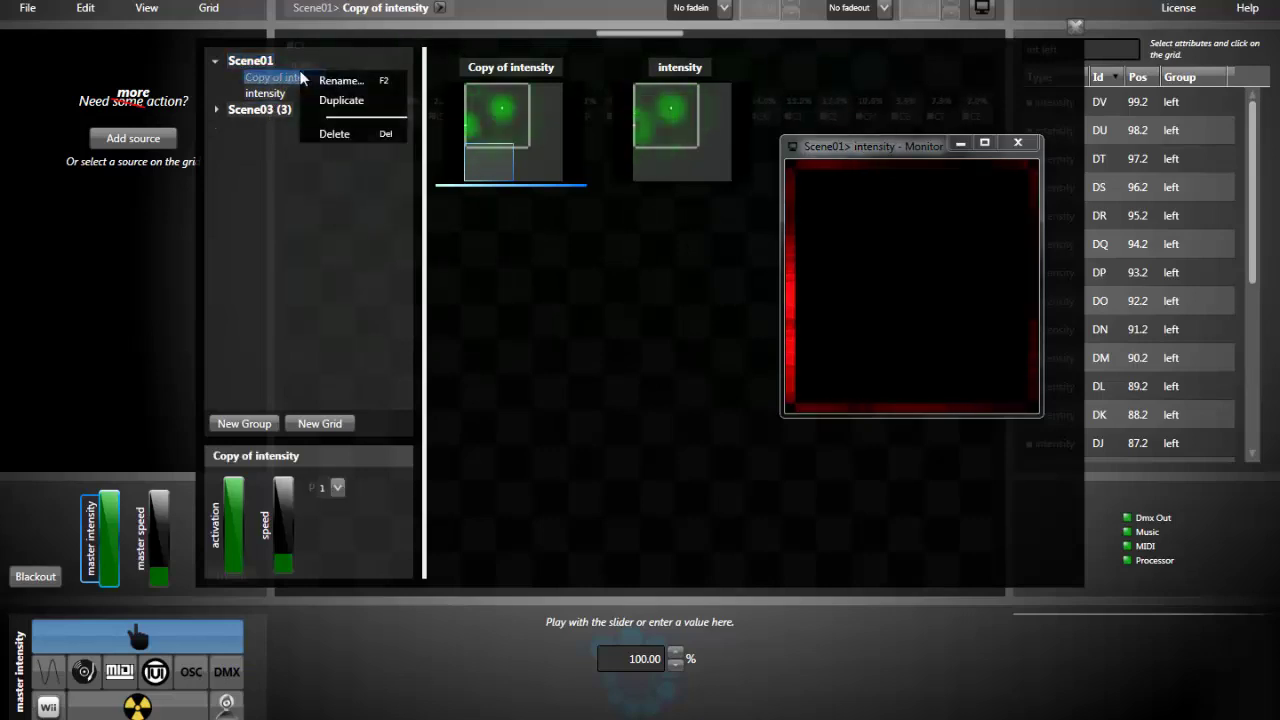
pyautogui.click(353, 80)
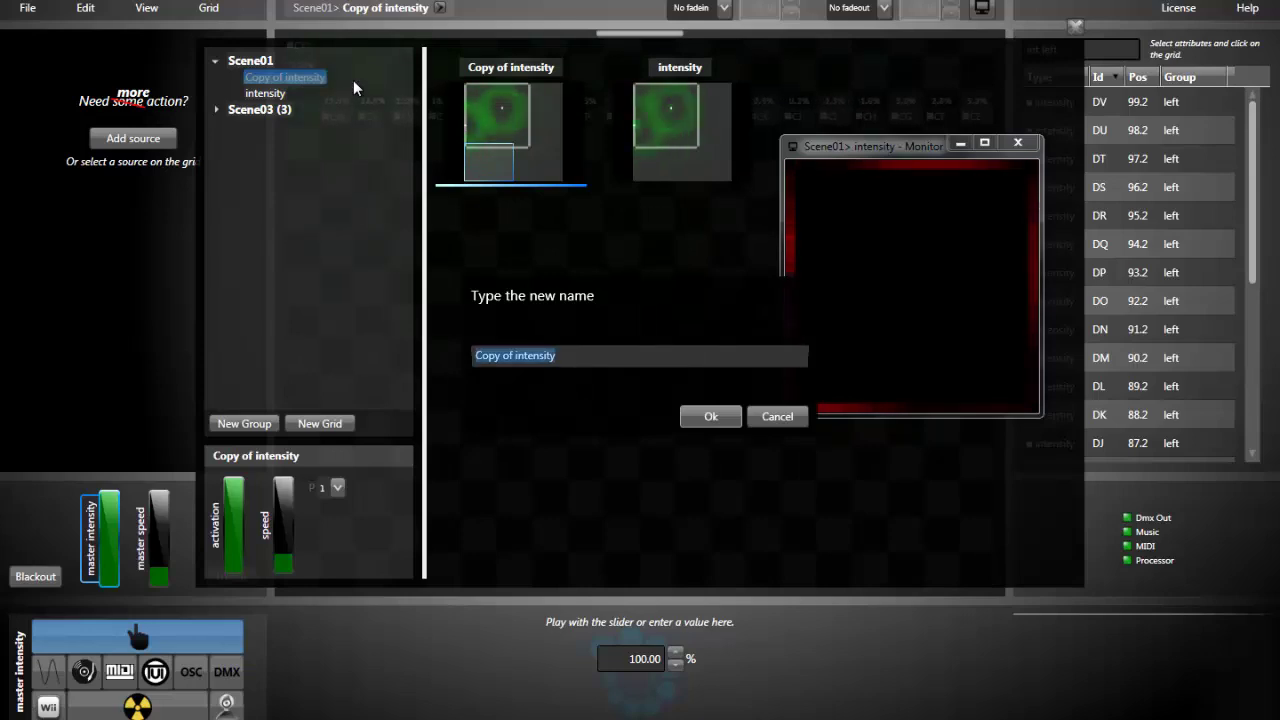
pyautogui.write('hue')
pyautogui.press('Return')
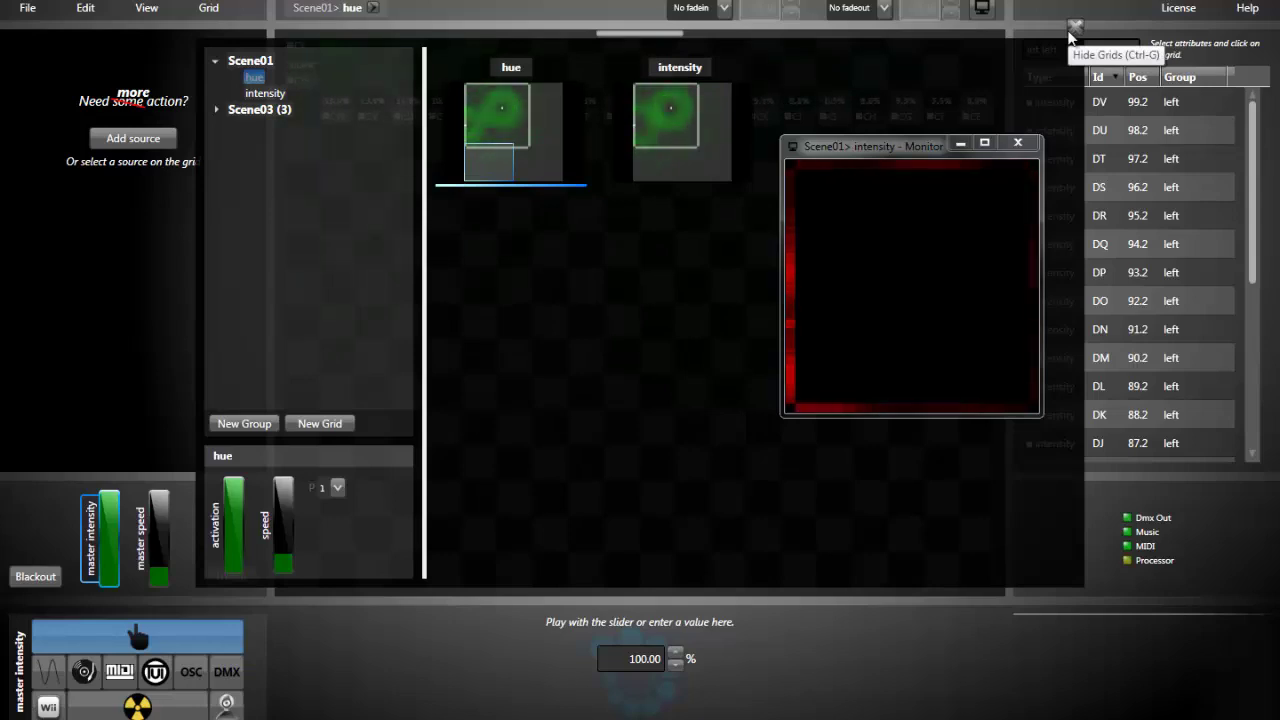
# Filter the attribute list by 'hue', select all of them, and replace the hue grid's attributes with that list.
pyautogui.click(1067, 30)
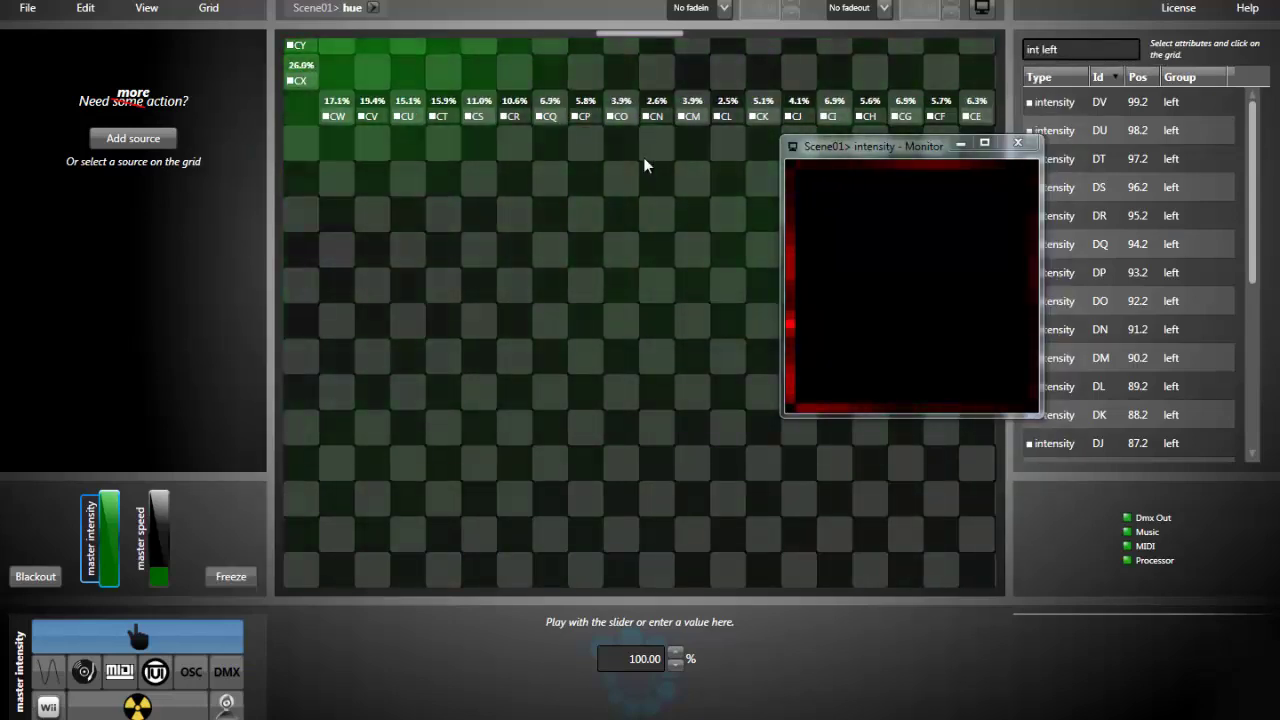
pyautogui.scroll(5, 643, 157)
pyautogui.scroll(5, 643, 157)
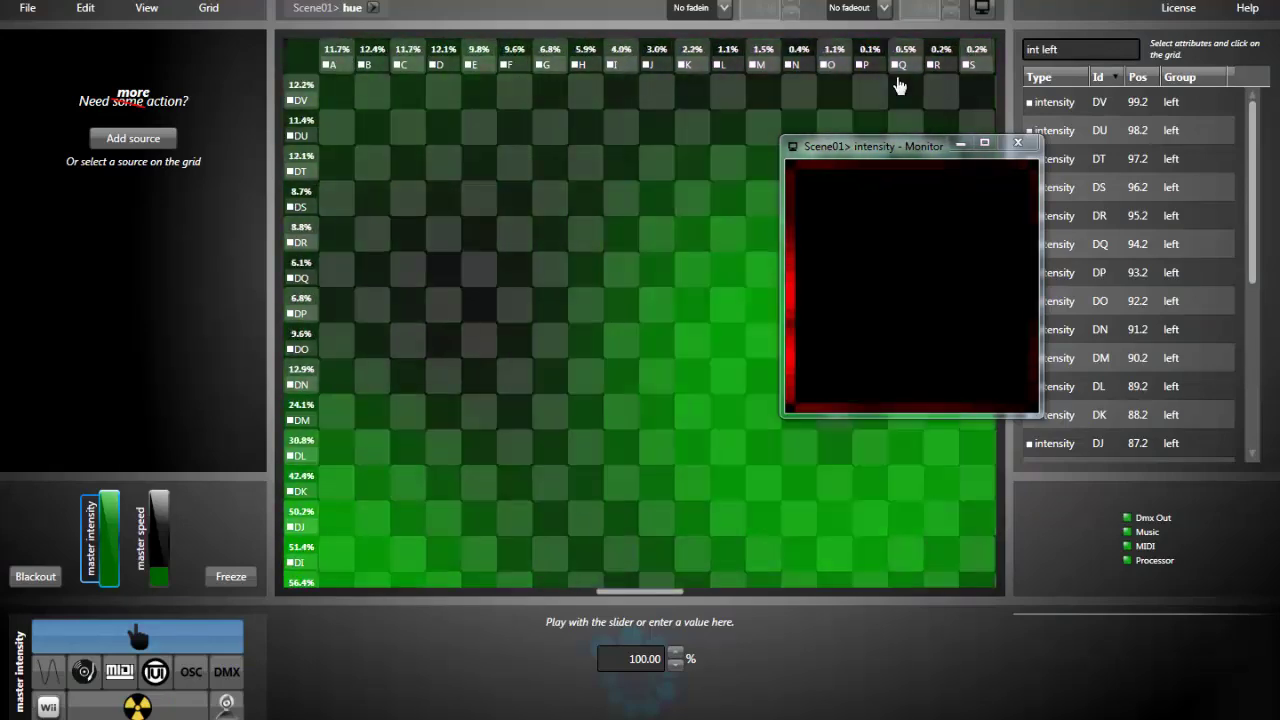
pyautogui.tripleClick(1064, 51)
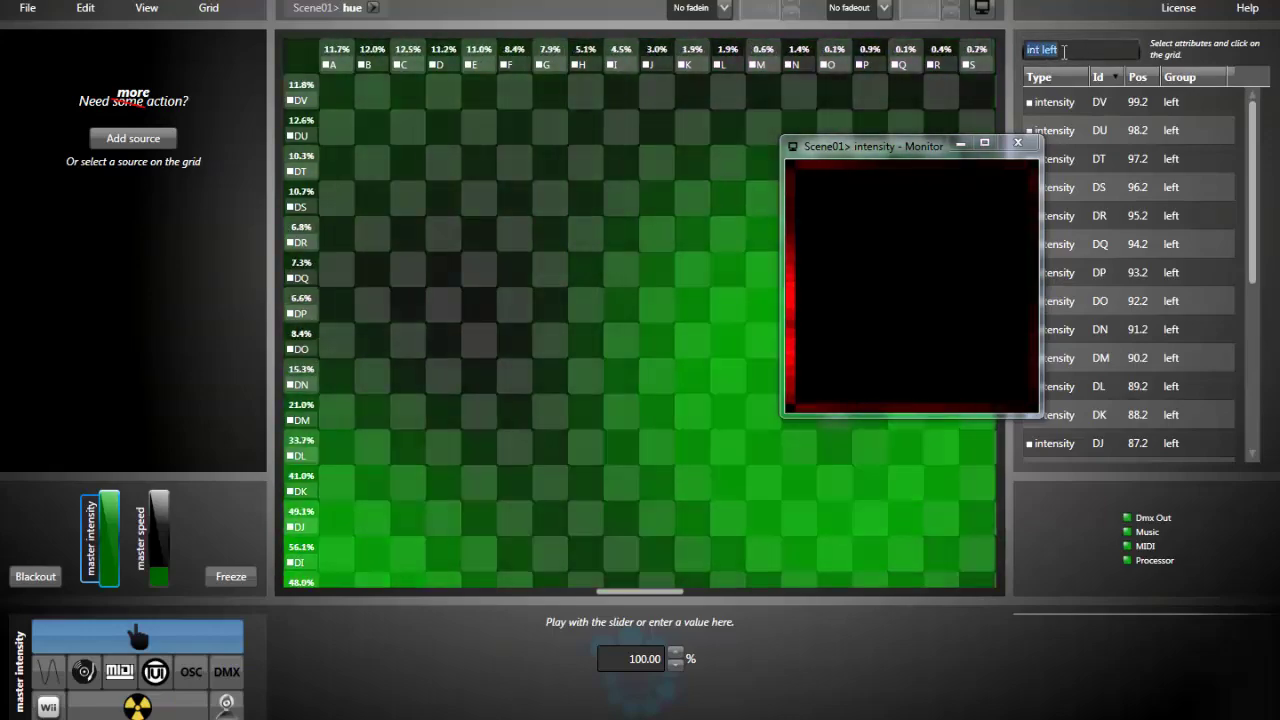
pyautogui.write('hue')
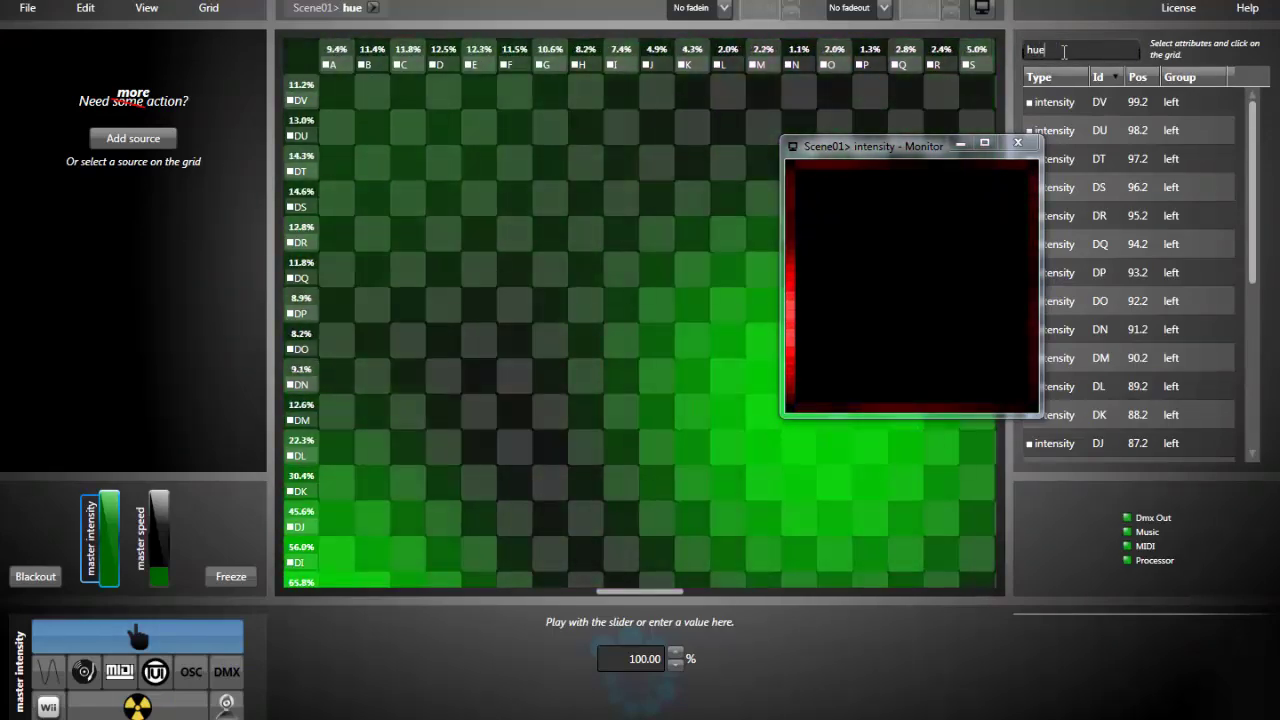
pyautogui.click(1081, 104)
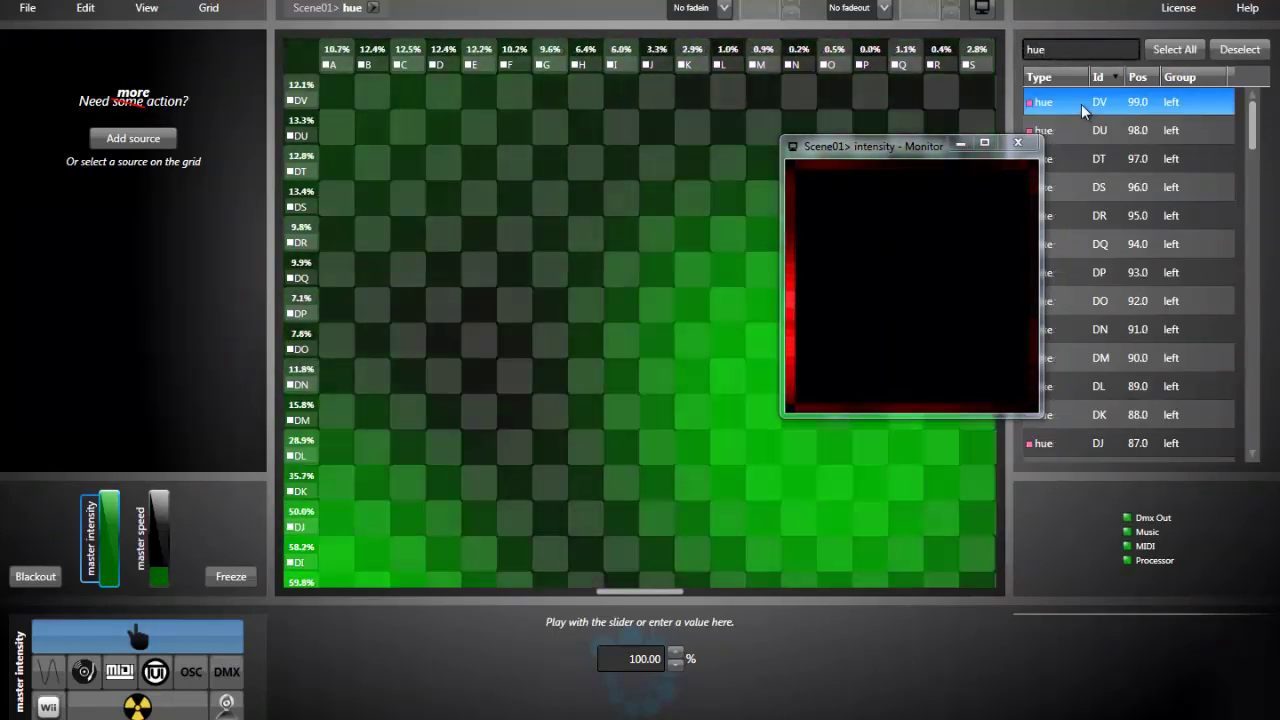
pyautogui.click(1155, 53)
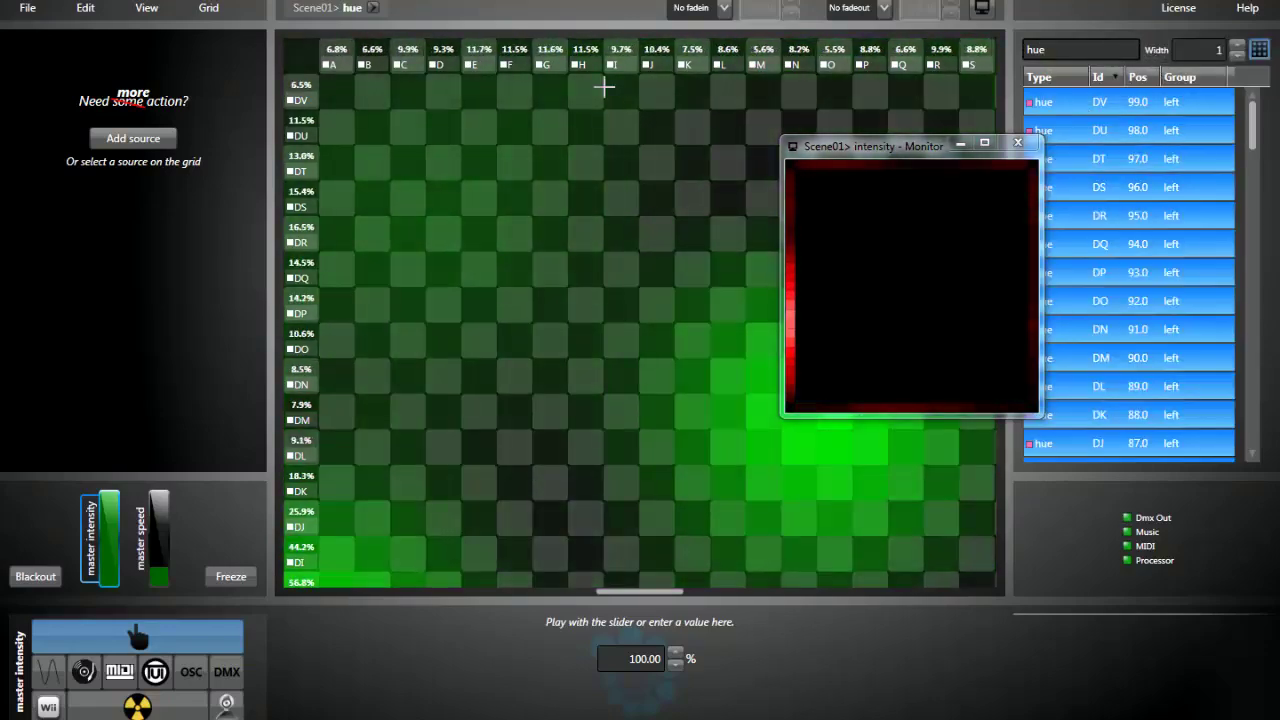
pyautogui.click(89, 12)
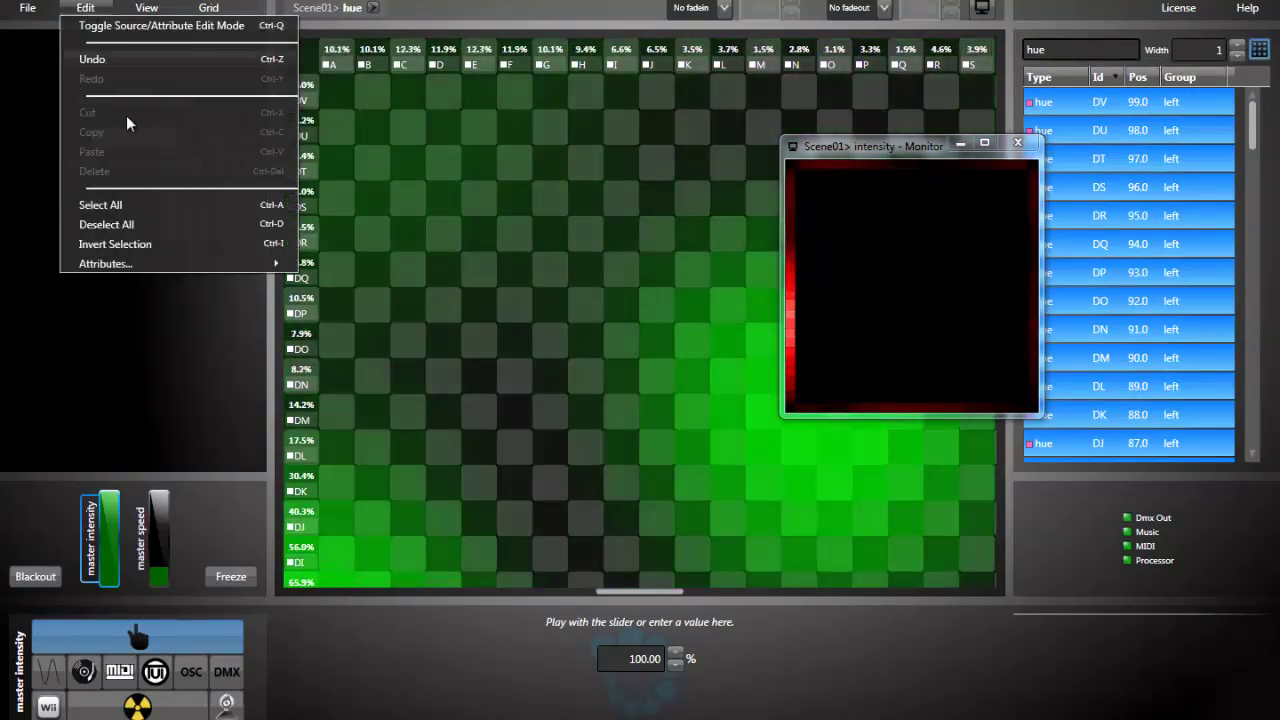
pyautogui.moveTo(121, 262)
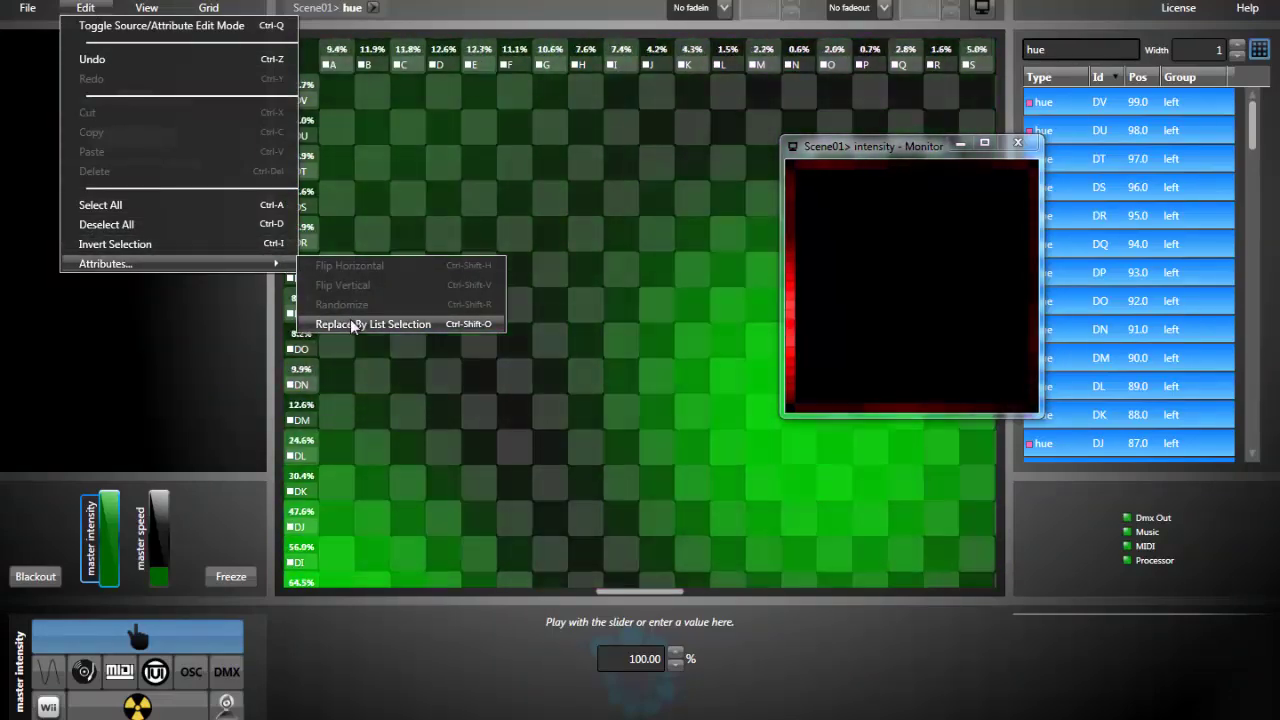
pyautogui.click(351, 324)
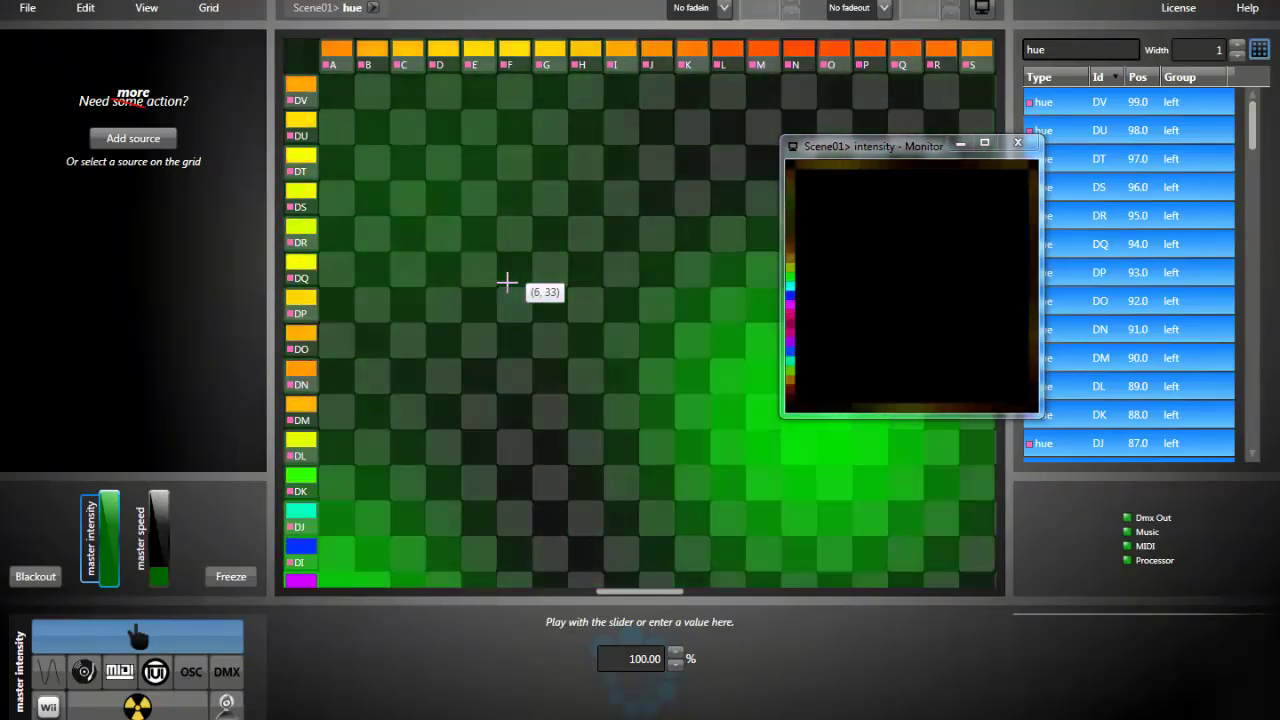
# Select every attribute on the hue grid and narrow their hue range to 0–133.62 degrees.
pyautogui.click(644, 576)
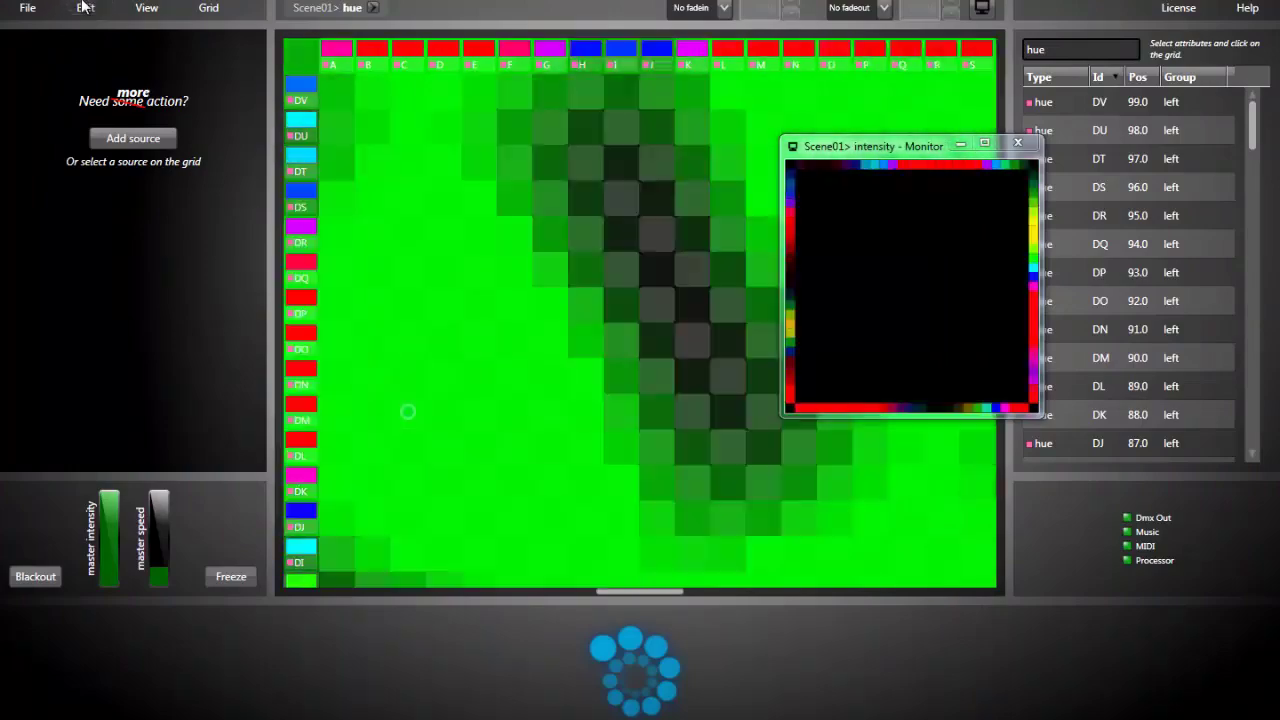
pyautogui.click(84, 7)
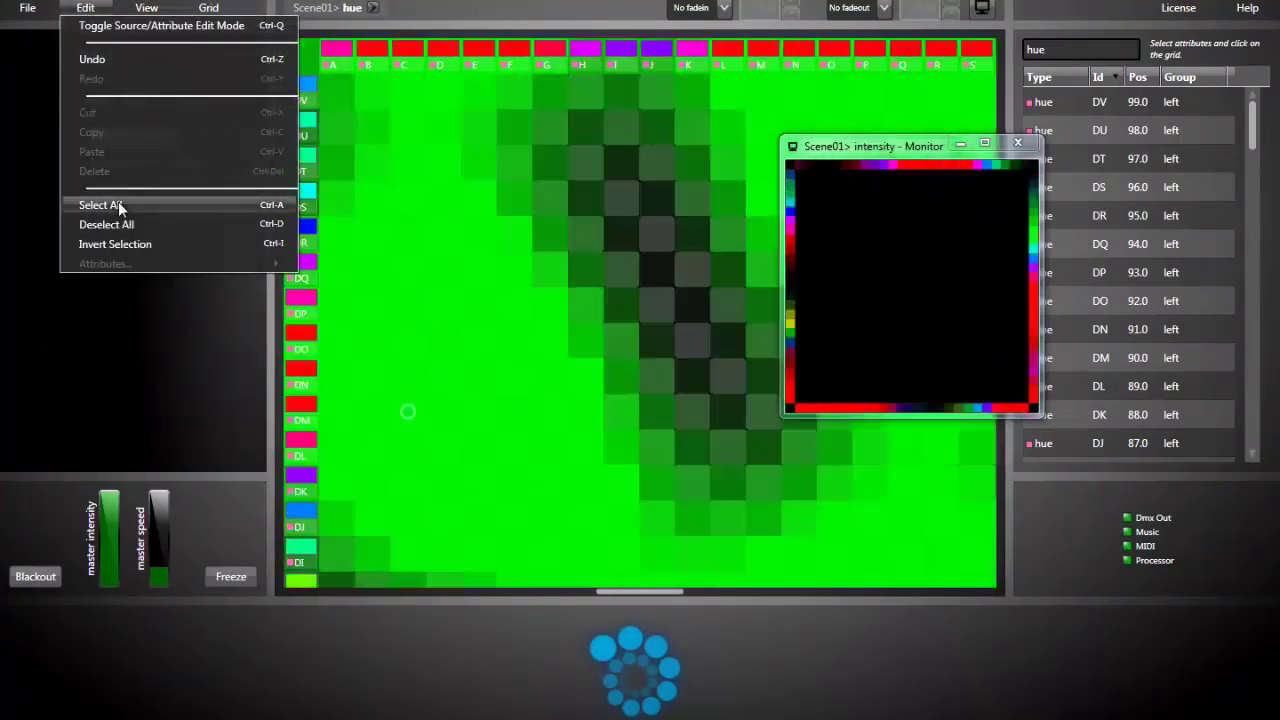
pyautogui.click(118, 204)
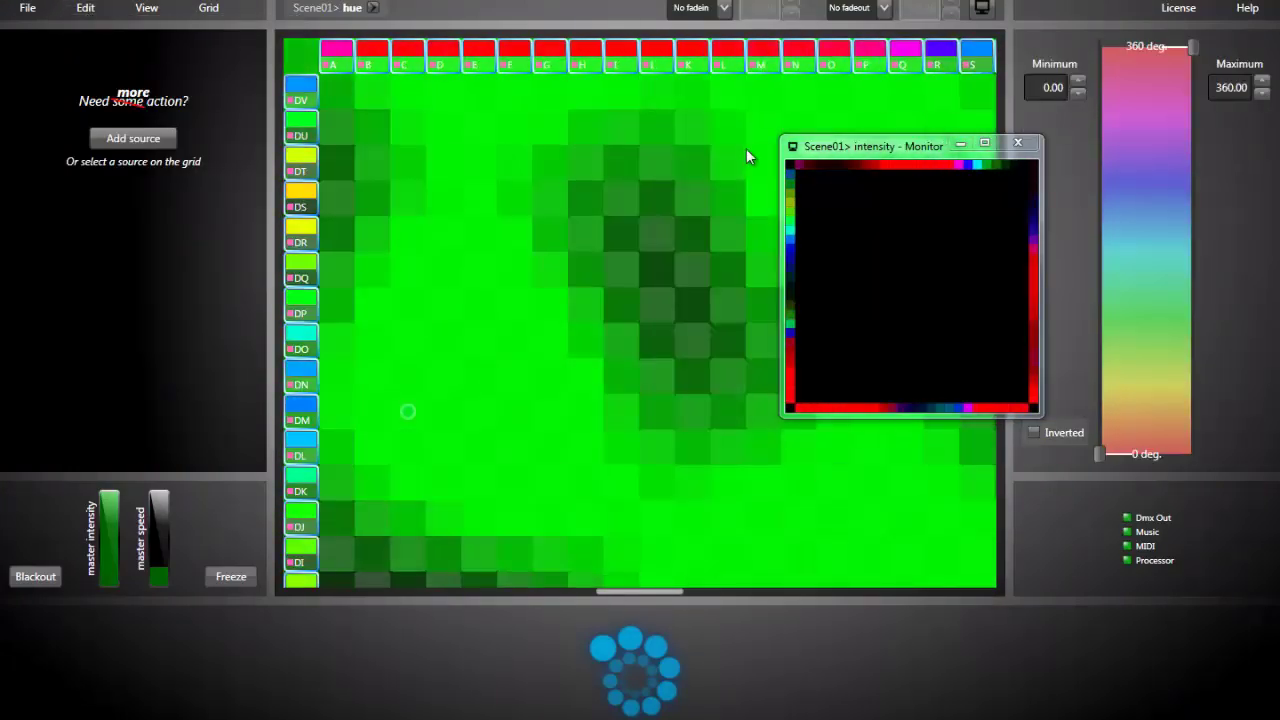
pyautogui.click(1139, 170)
pyautogui.moveTo(1139, 170); pyautogui.dragTo(1099, 503)
pyautogui.click(512, 385)
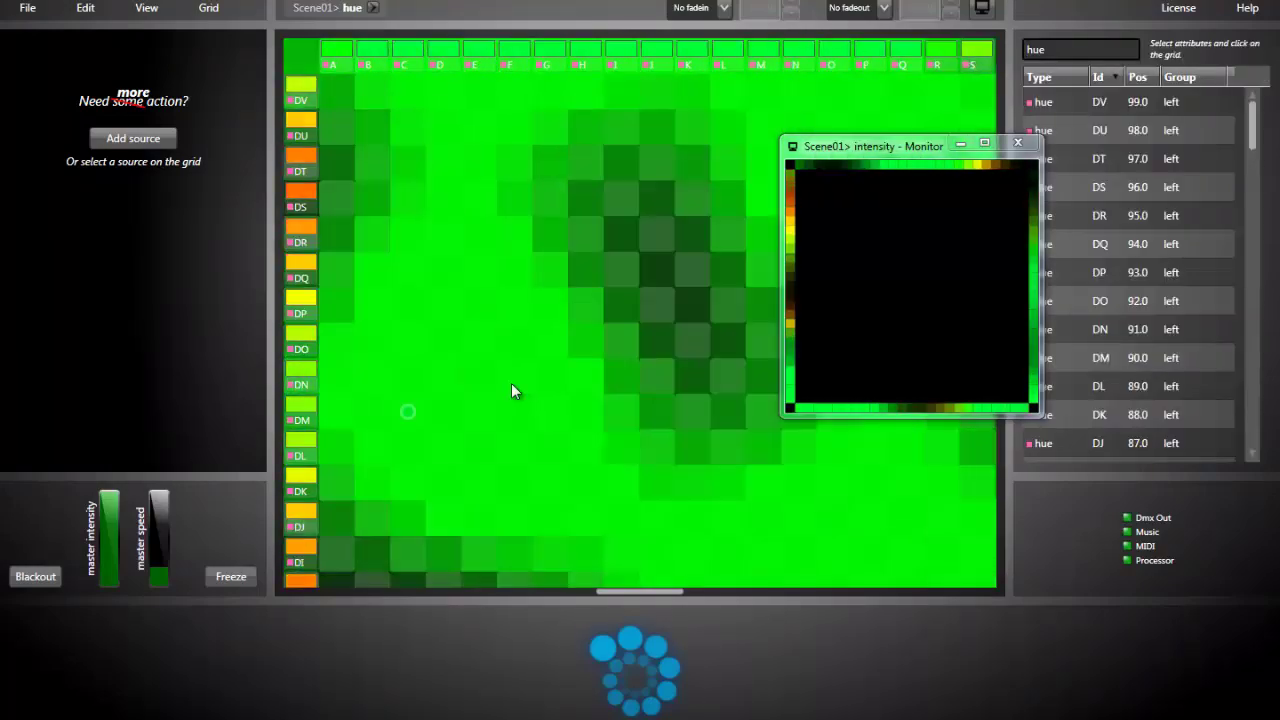
pyautogui.click(410, 413)
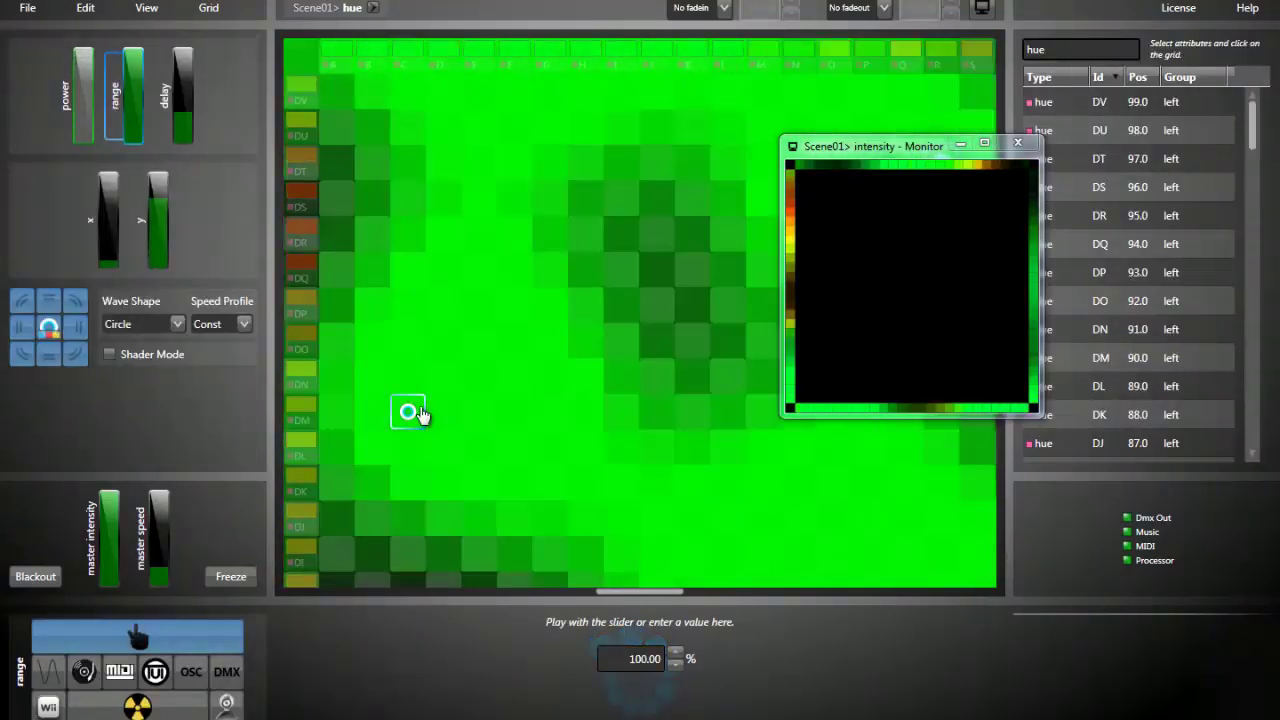
# Add a circle-wave source at the hue grid's top-left cell with power raised to about 96%.
pyautogui.click(419, 408)
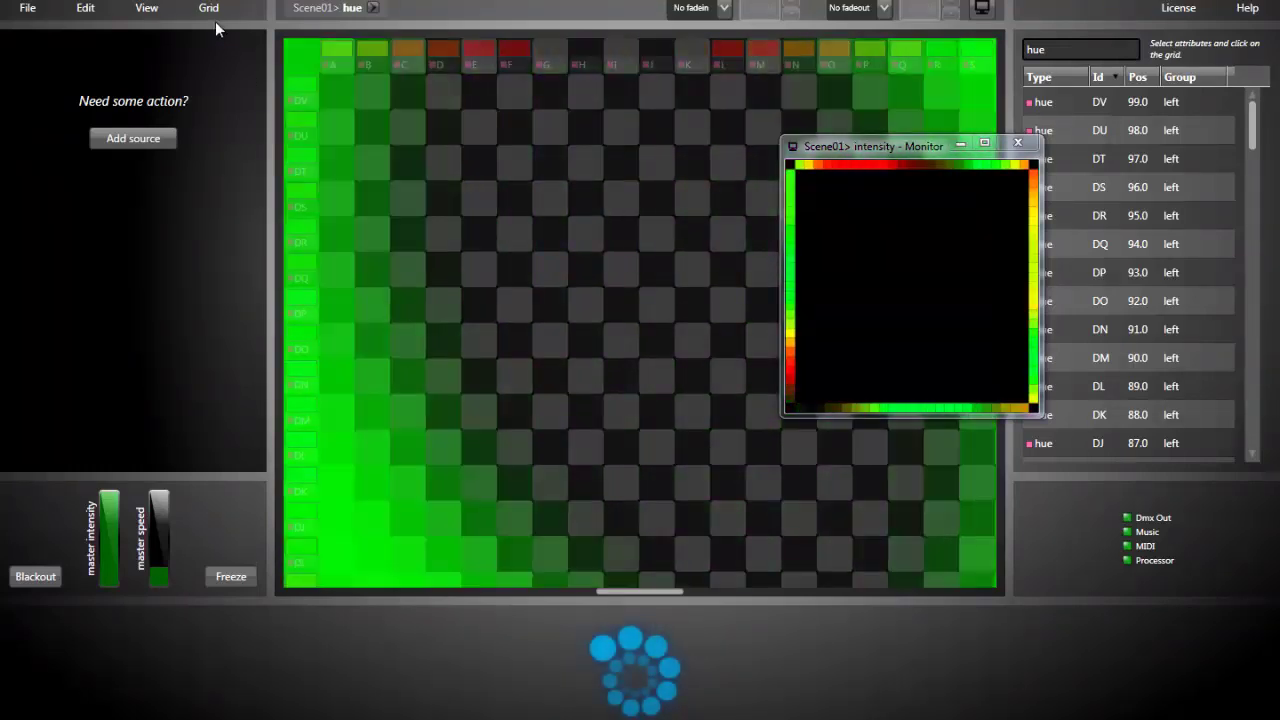
pyautogui.click(210, 9)
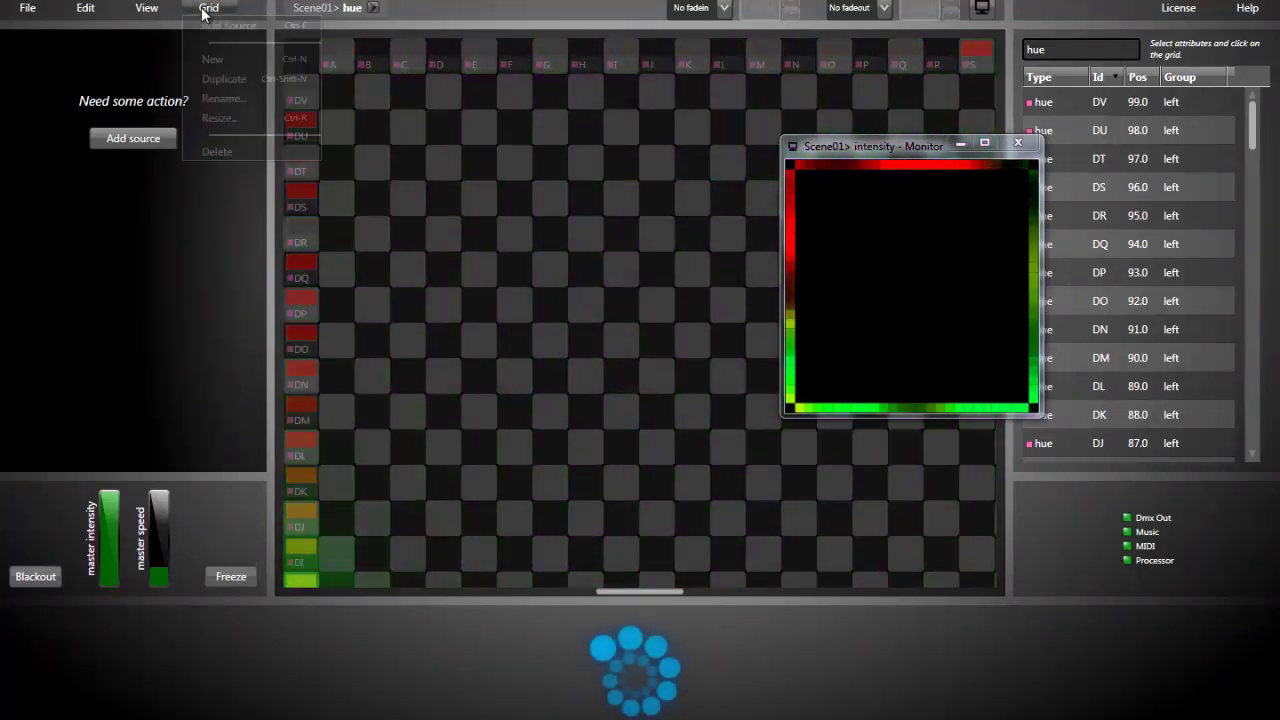
pyautogui.click(205, 28)
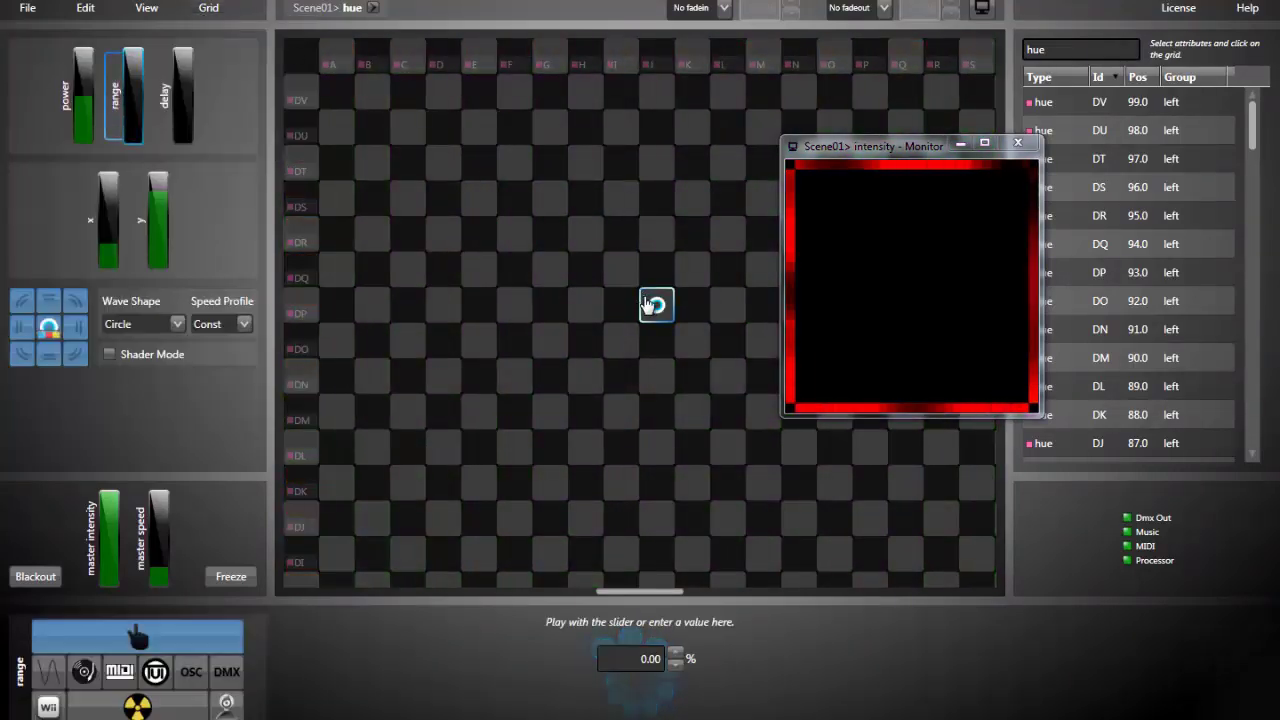
pyautogui.click(307, 61)
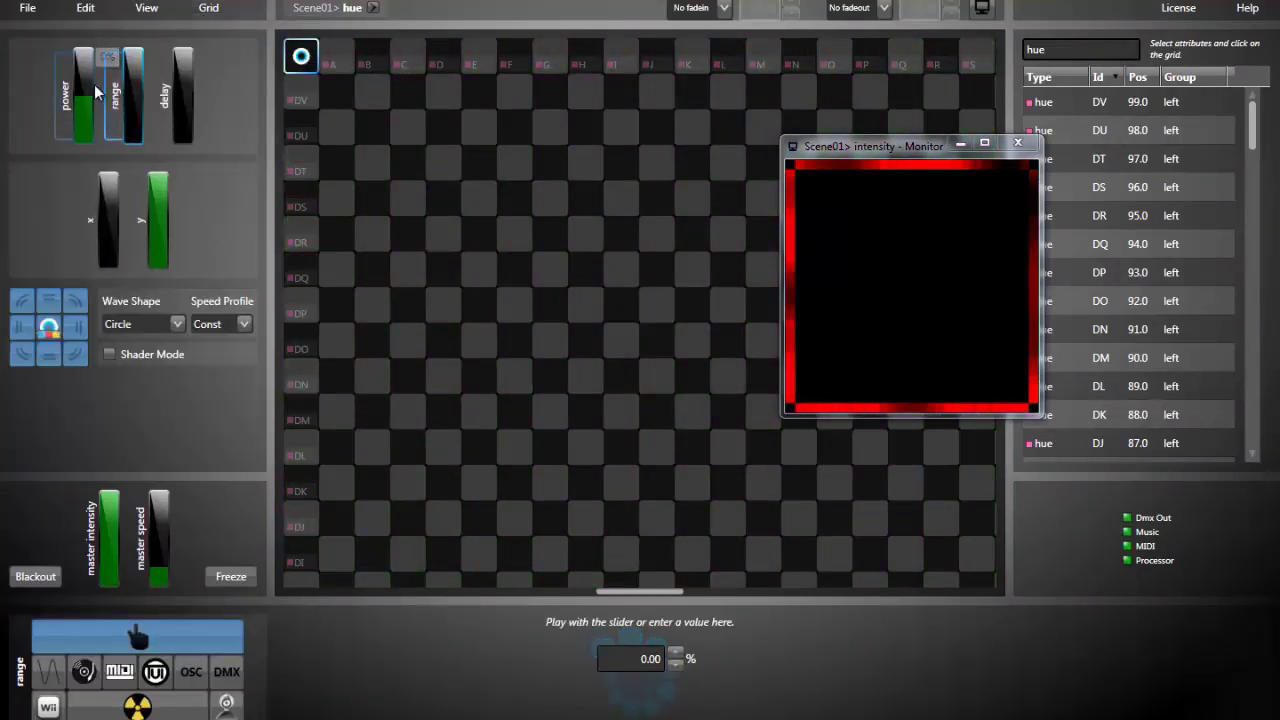
pyautogui.moveTo(93, 91); pyautogui.dragTo(128, 70)
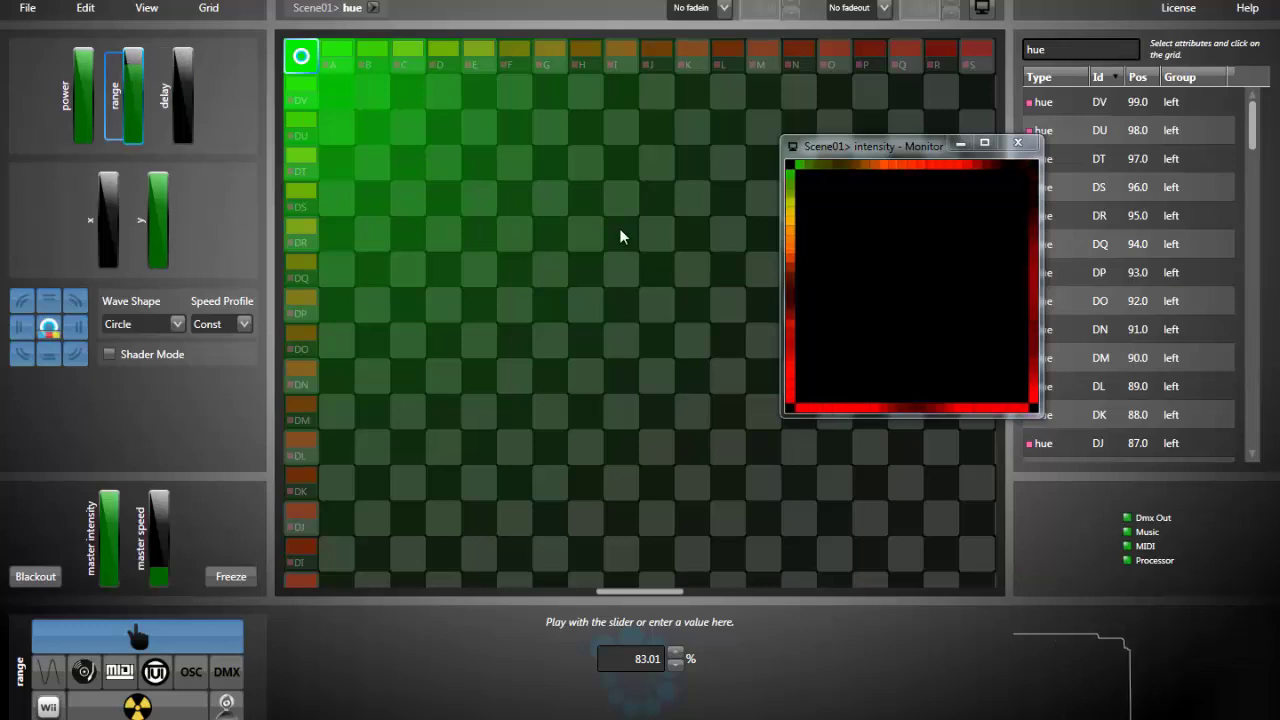
pyautogui.click(763, 565)
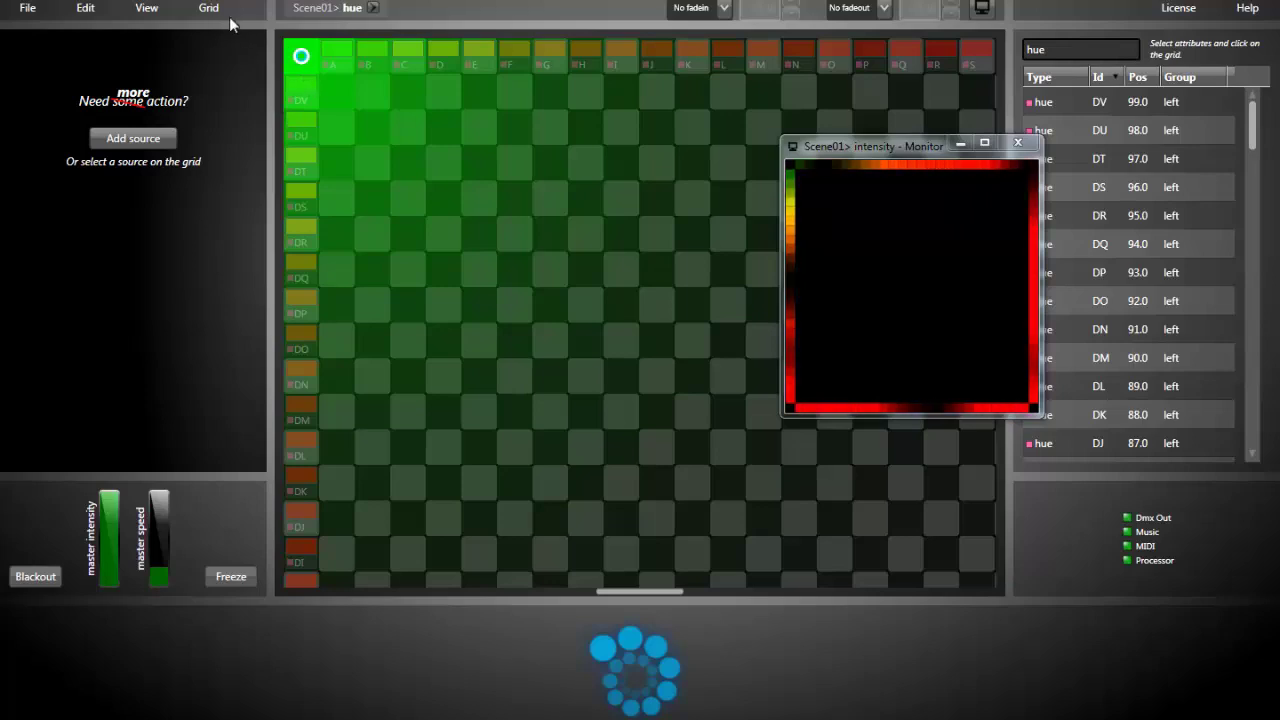
# From the Grids overview, expand Scene03 and open its empty intensity grid for editing.
pyautogui.click(148, 8)
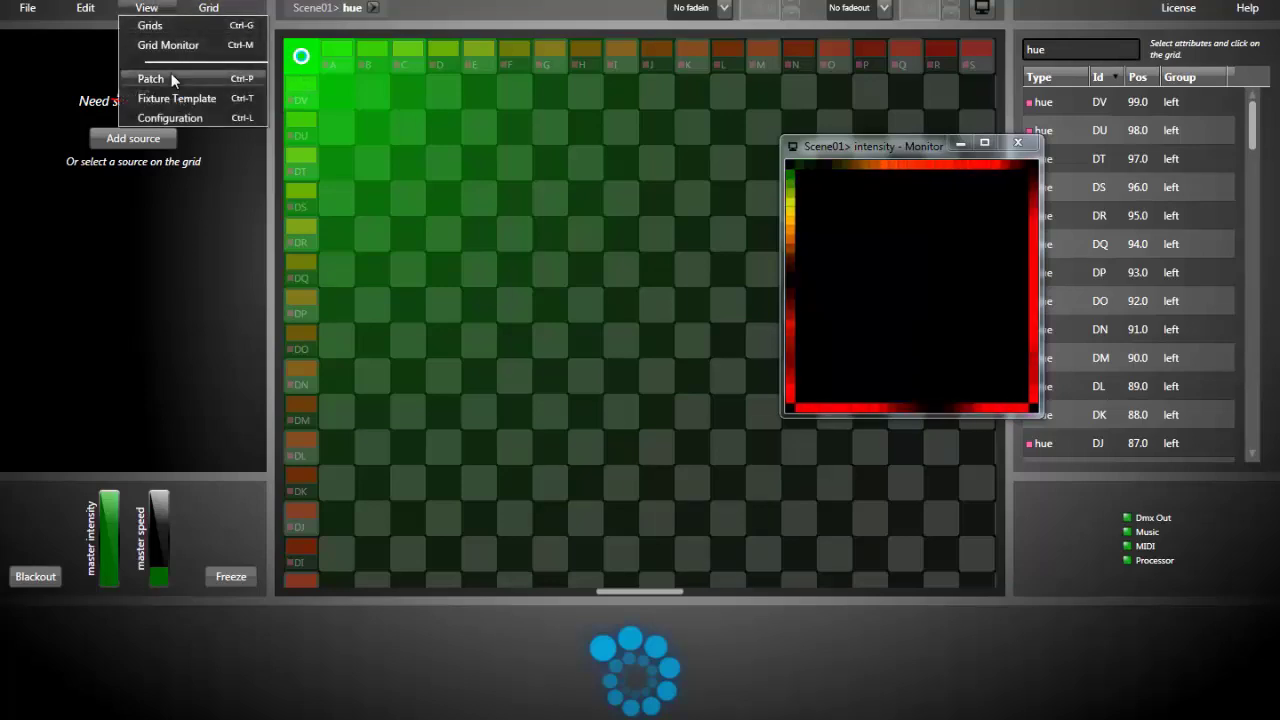
pyautogui.click(196, 25)
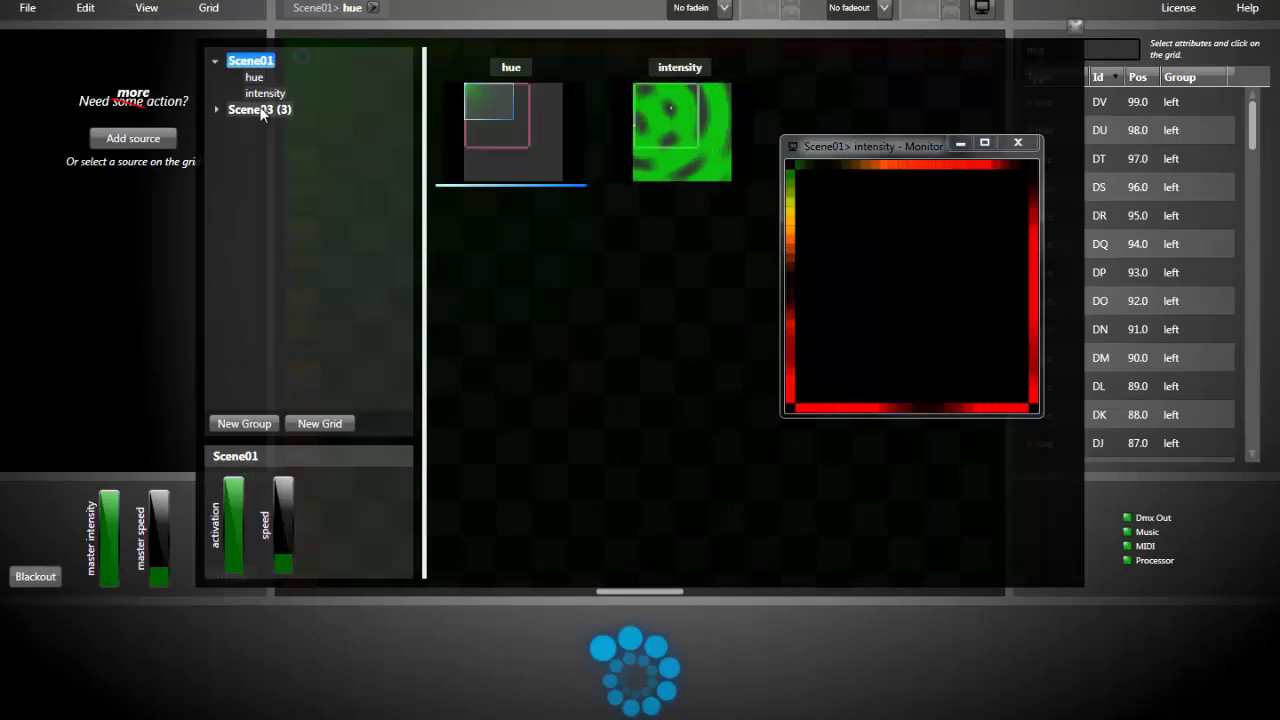
pyautogui.click(255, 111)
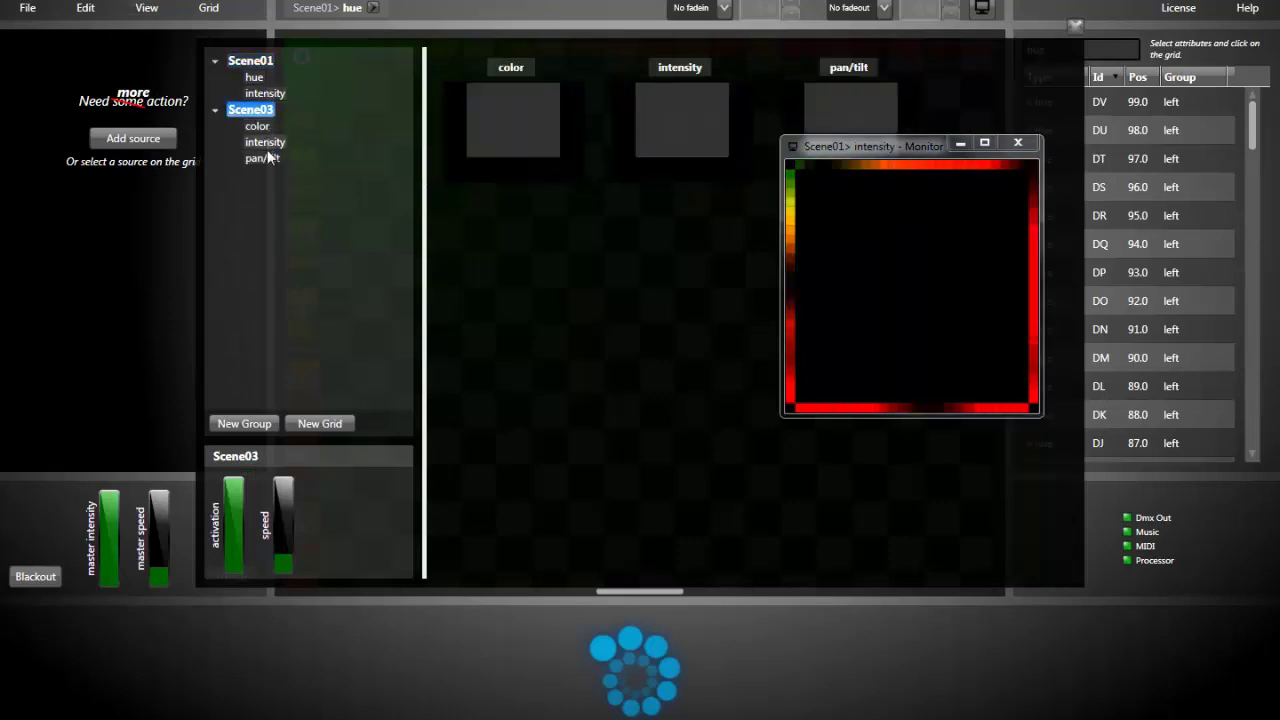
pyautogui.click(265, 143)
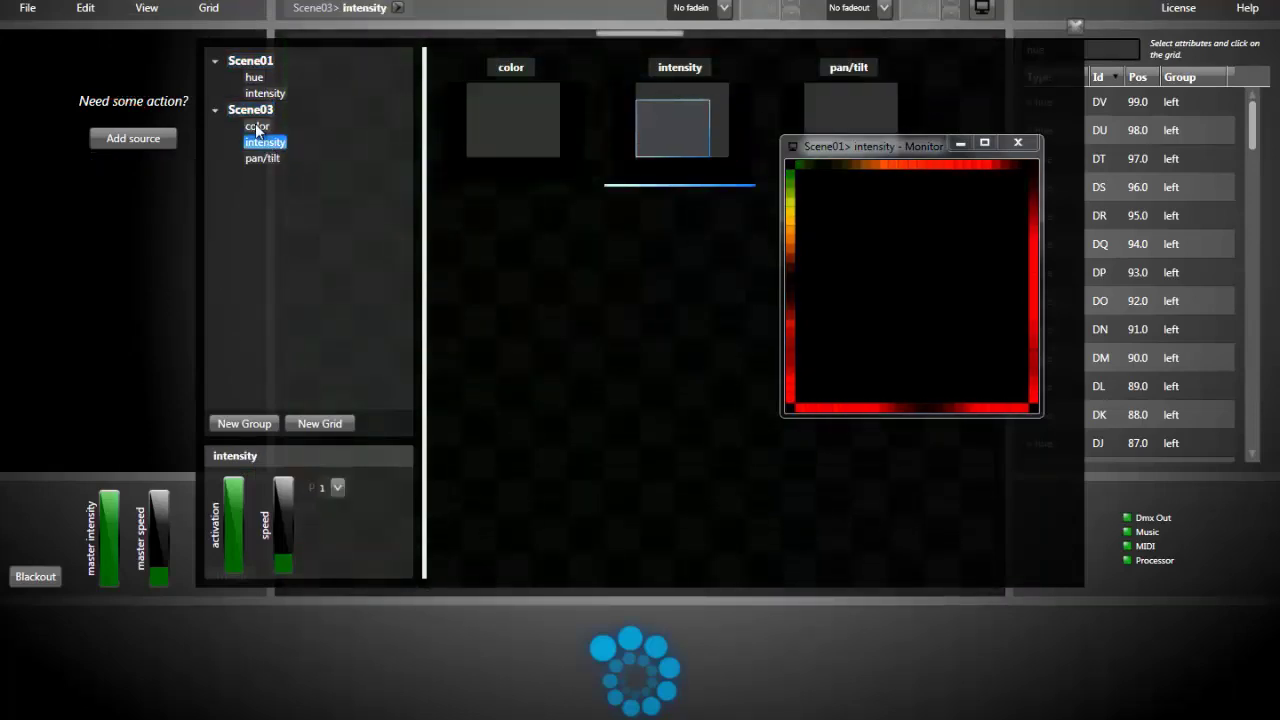
pyautogui.click(611, 148)
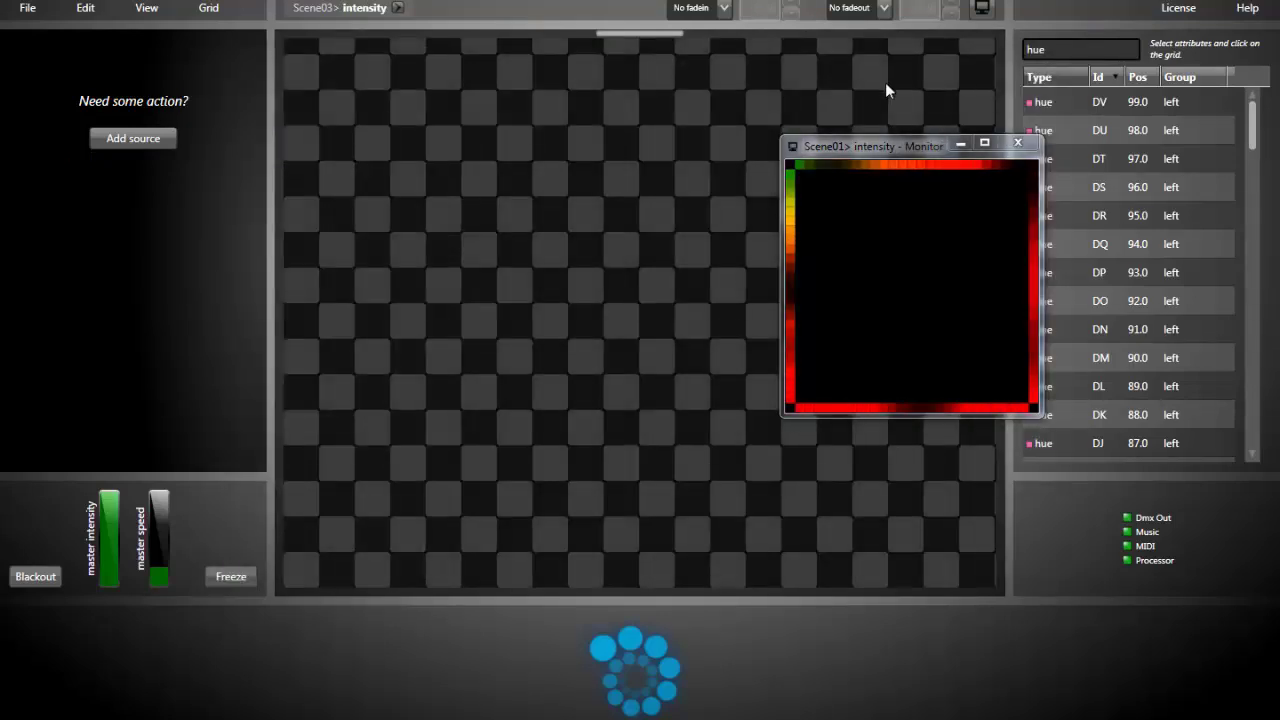
# Resize the Scene03 intensity grid to 100 by 10.
pyautogui.click(225, 8)
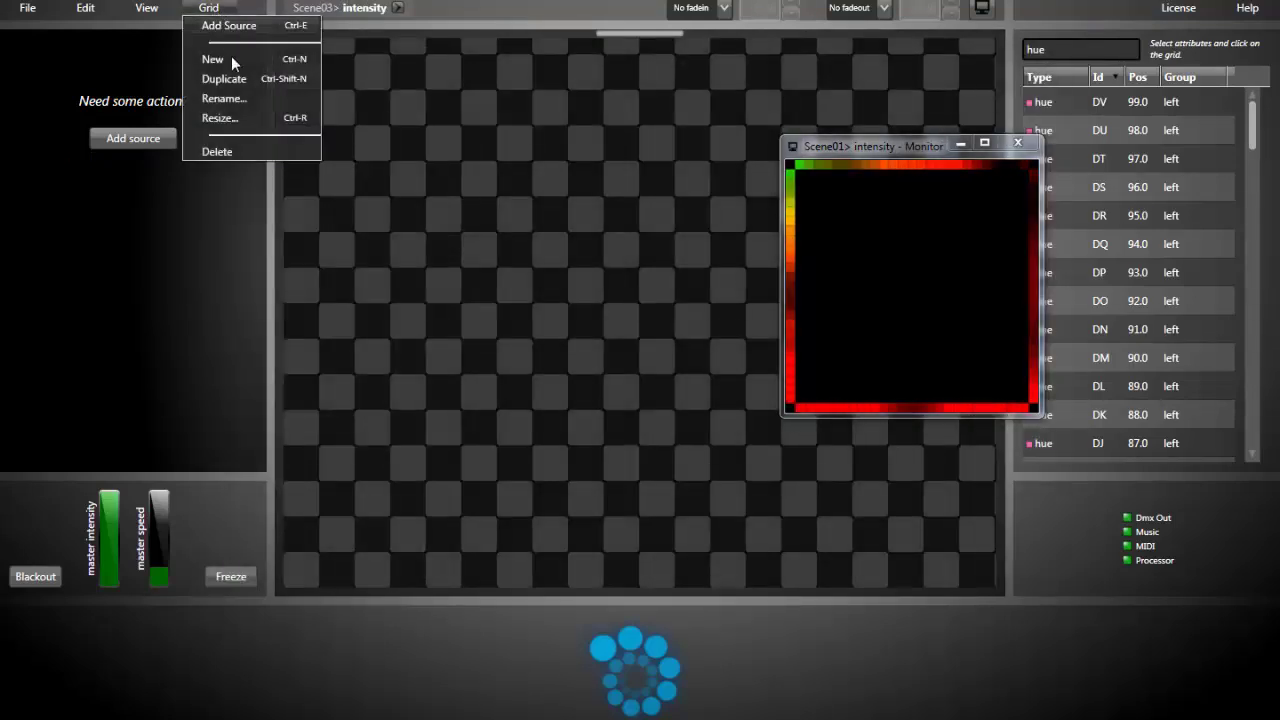
pyautogui.click(229, 117)
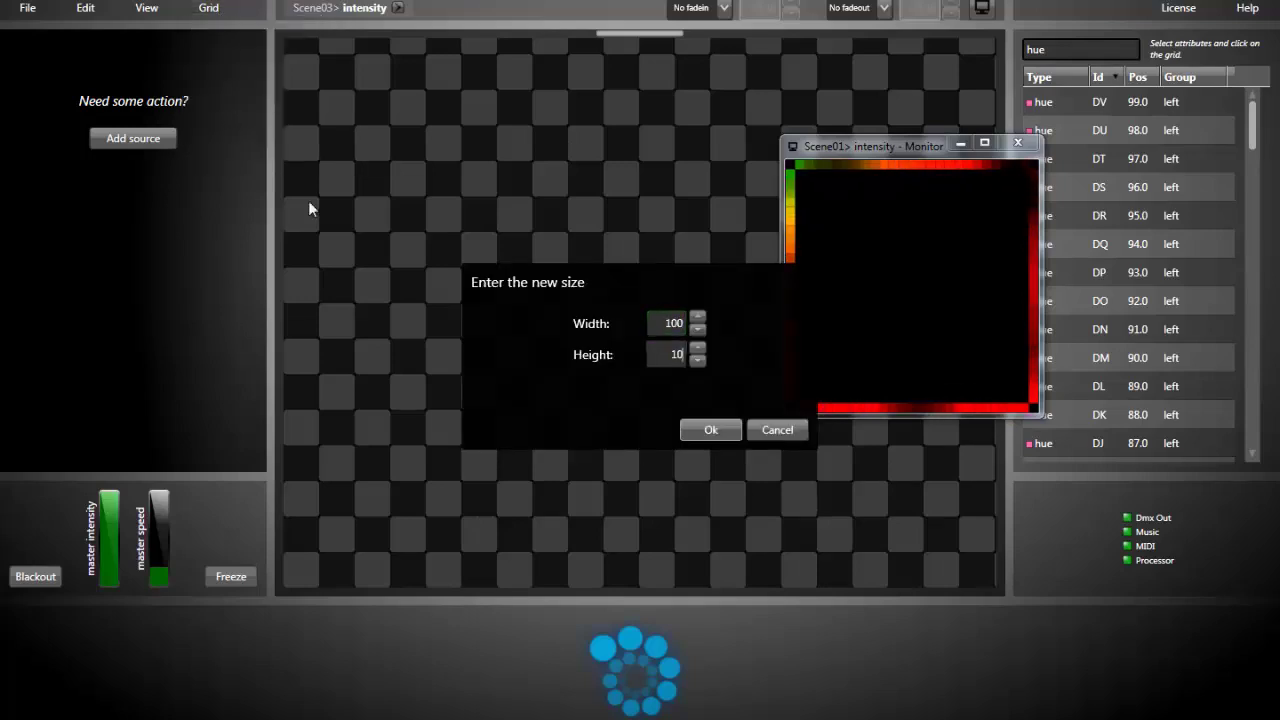
pyautogui.click(708, 431)
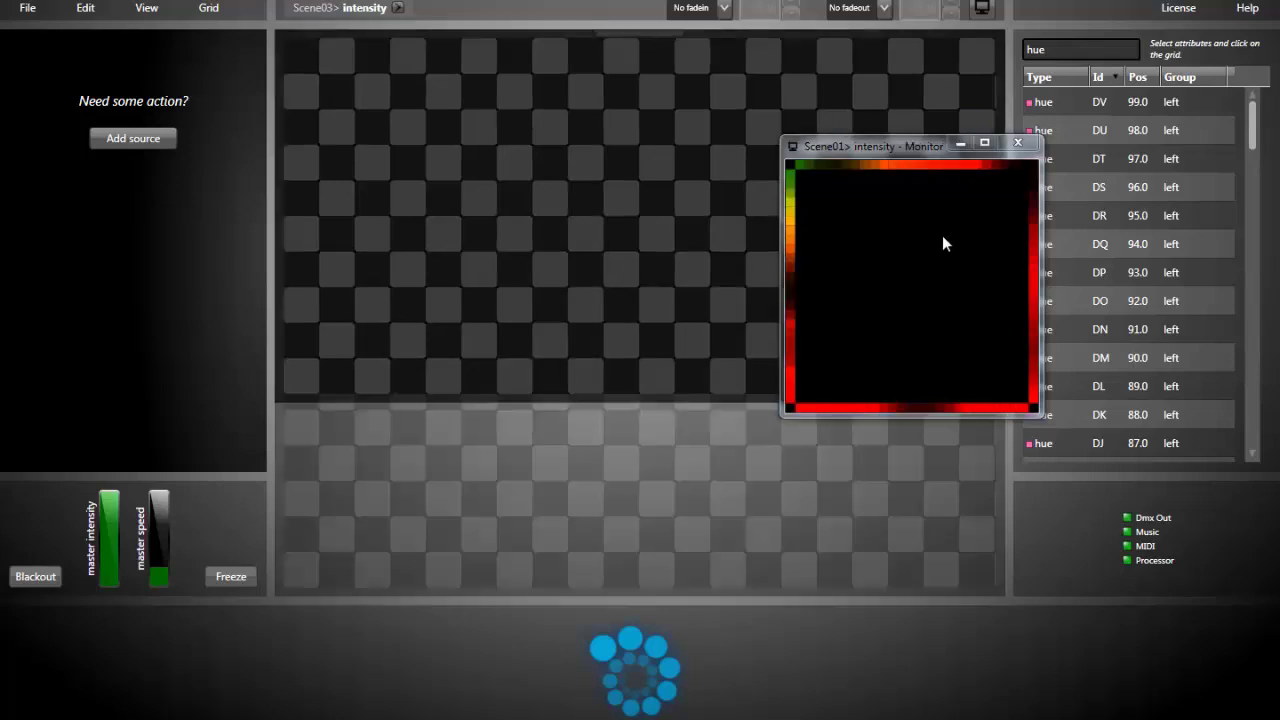
# Place all intensity attributes, sorted by Id from A, along the grid's top row with width 1.
pyautogui.press('BackSpace')
pyautogui.press('BackSpace')
pyautogui.press('BackSpace')
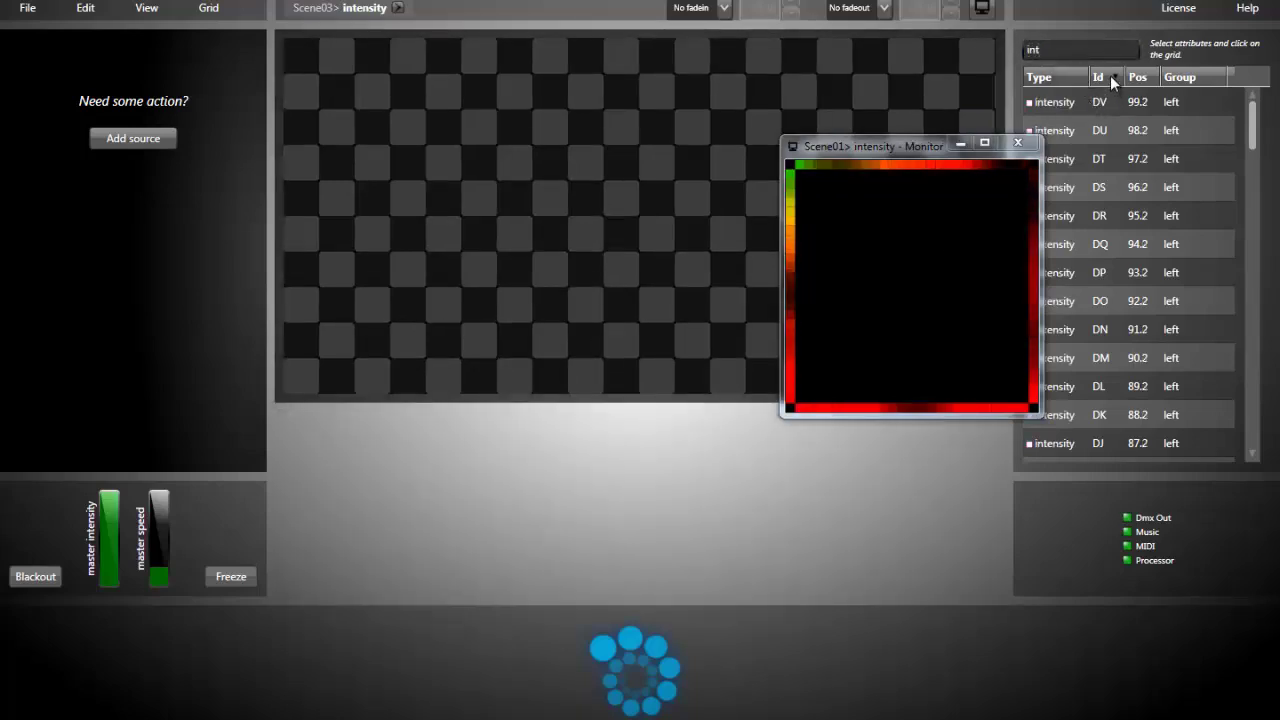
pyautogui.click(1110, 77)
pyautogui.click(1109, 94)
pyautogui.hotkey('ctrl', 'a')
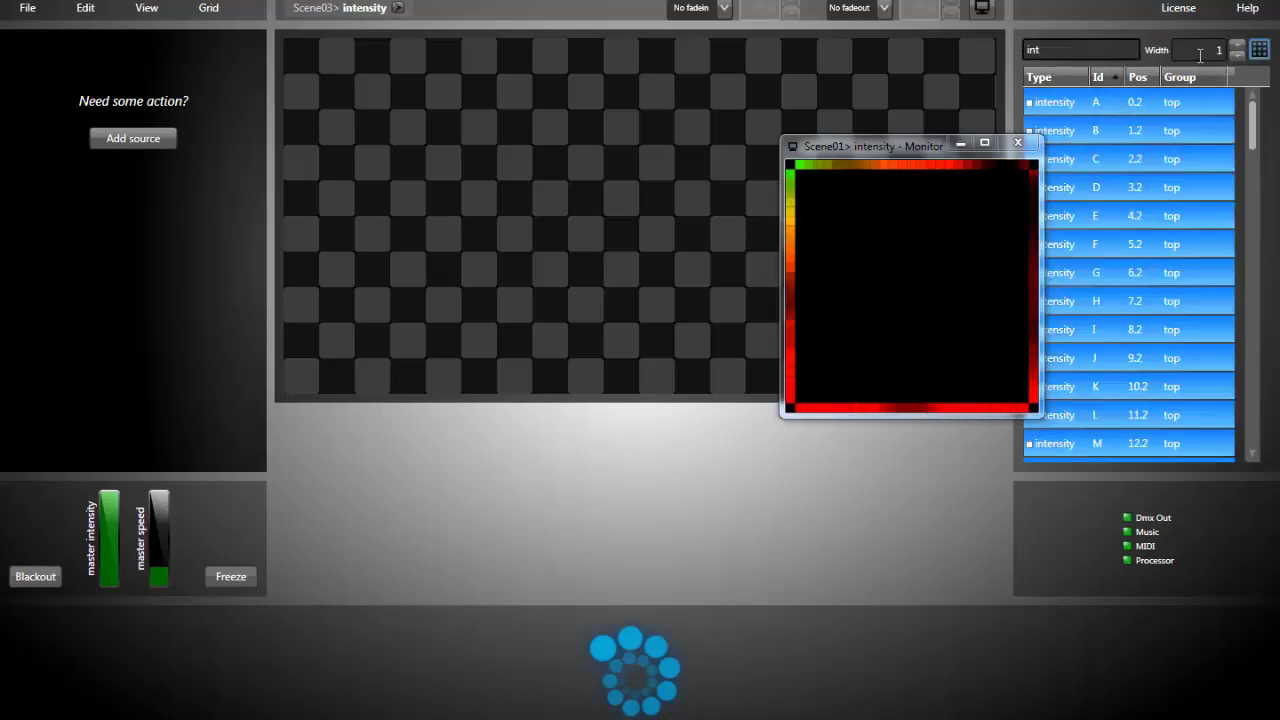
pyautogui.doubleClick(1213, 49)
pyautogui.click(302, 57)
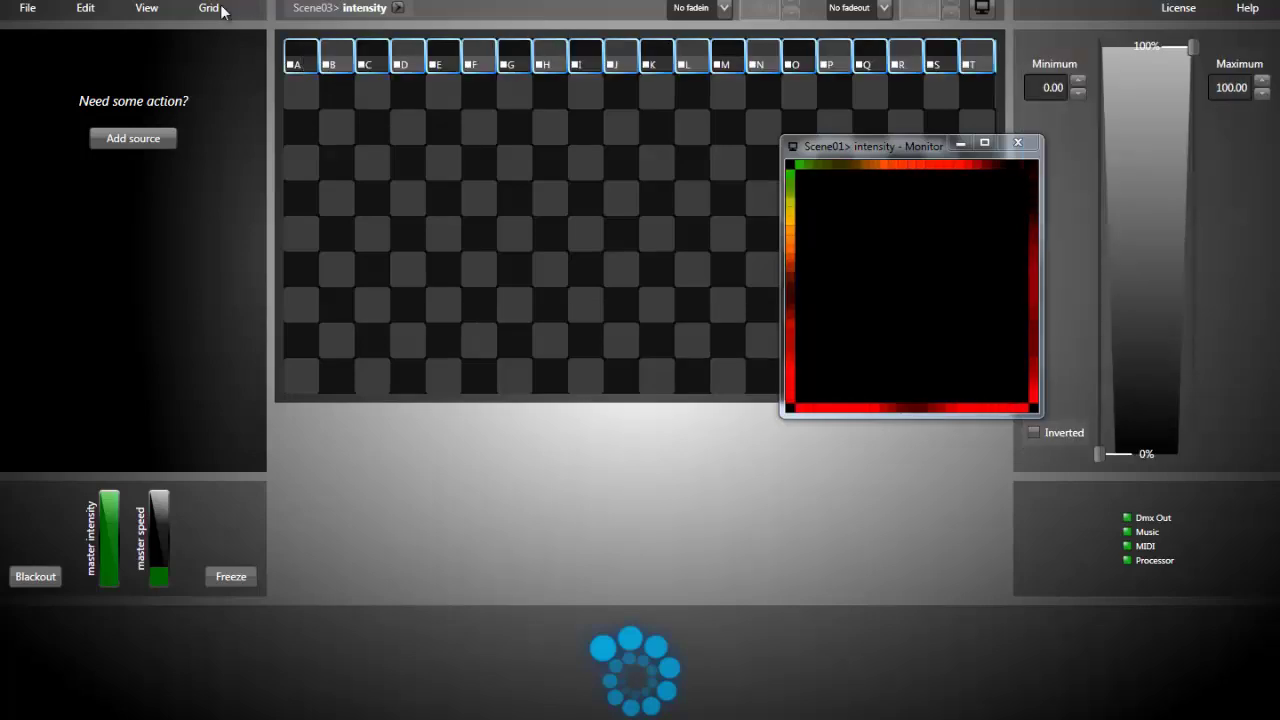
# Add a circle source at cell A of the intensity grid with range 100%.
pyautogui.click(208, 8)
pyautogui.click(212, 26)
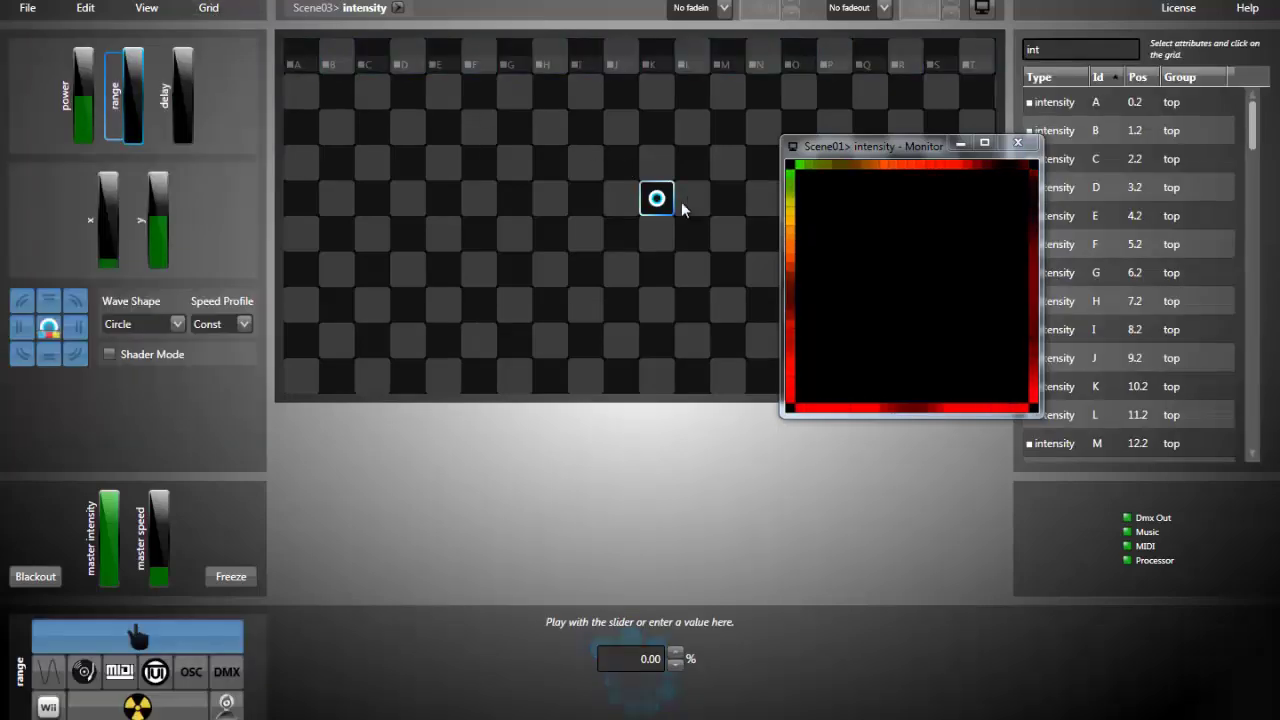
pyautogui.moveTo(660, 203); pyautogui.dragTo(308, 70)
pyautogui.moveTo(131, 107); pyautogui.dragTo(128, 33)
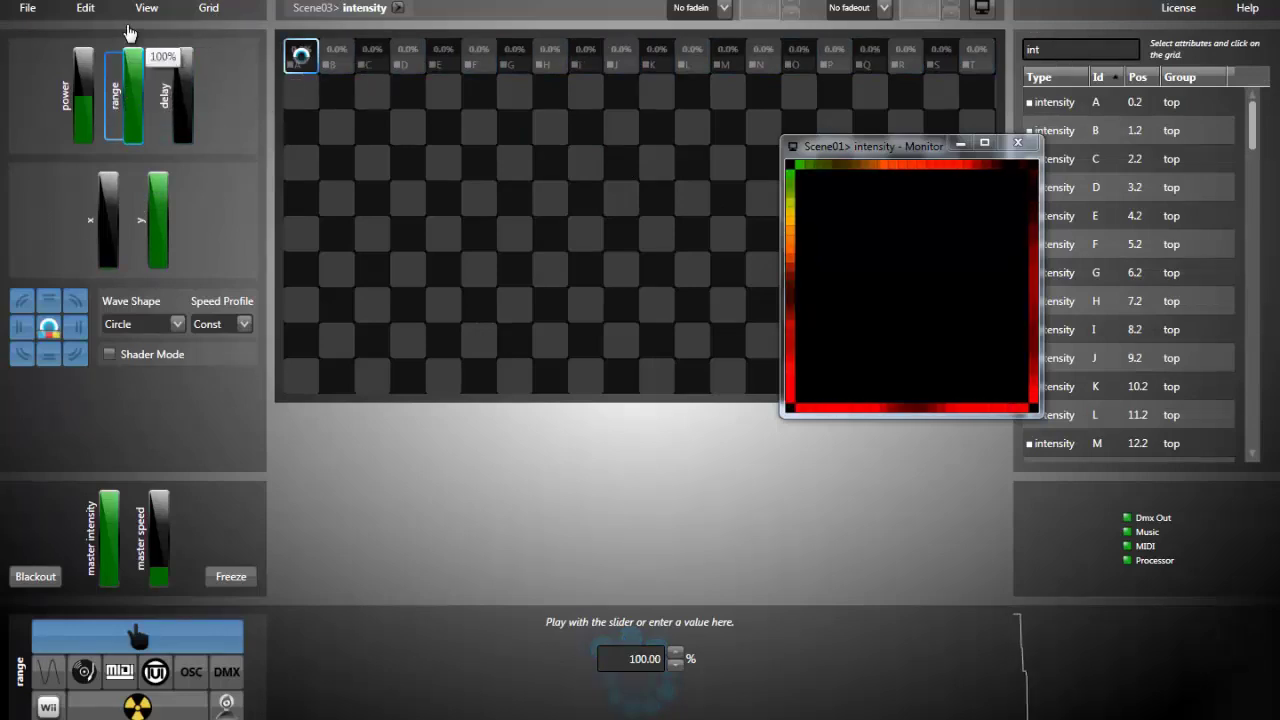
# Make the source's power a pulse wave with 0.07 s delay, row-travelling wave shape and Exp 0.40 fadeout.
pyautogui.click(48, 668)
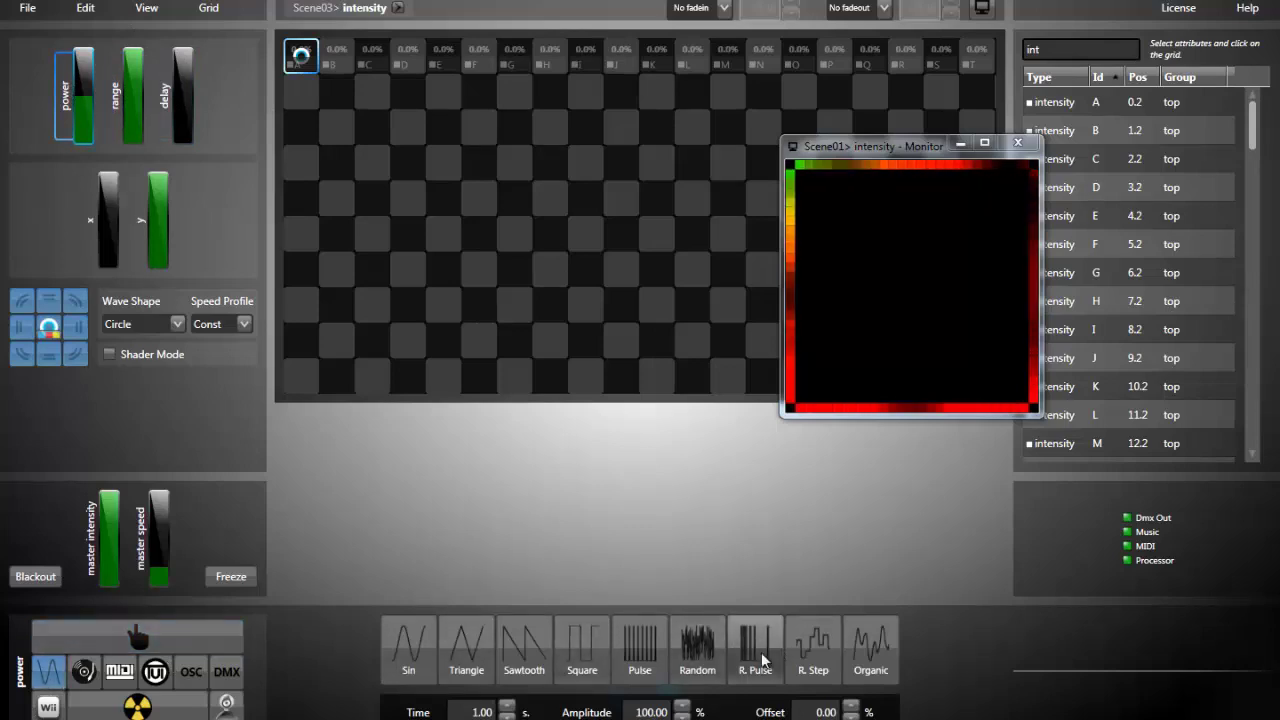
pyautogui.click(640, 645)
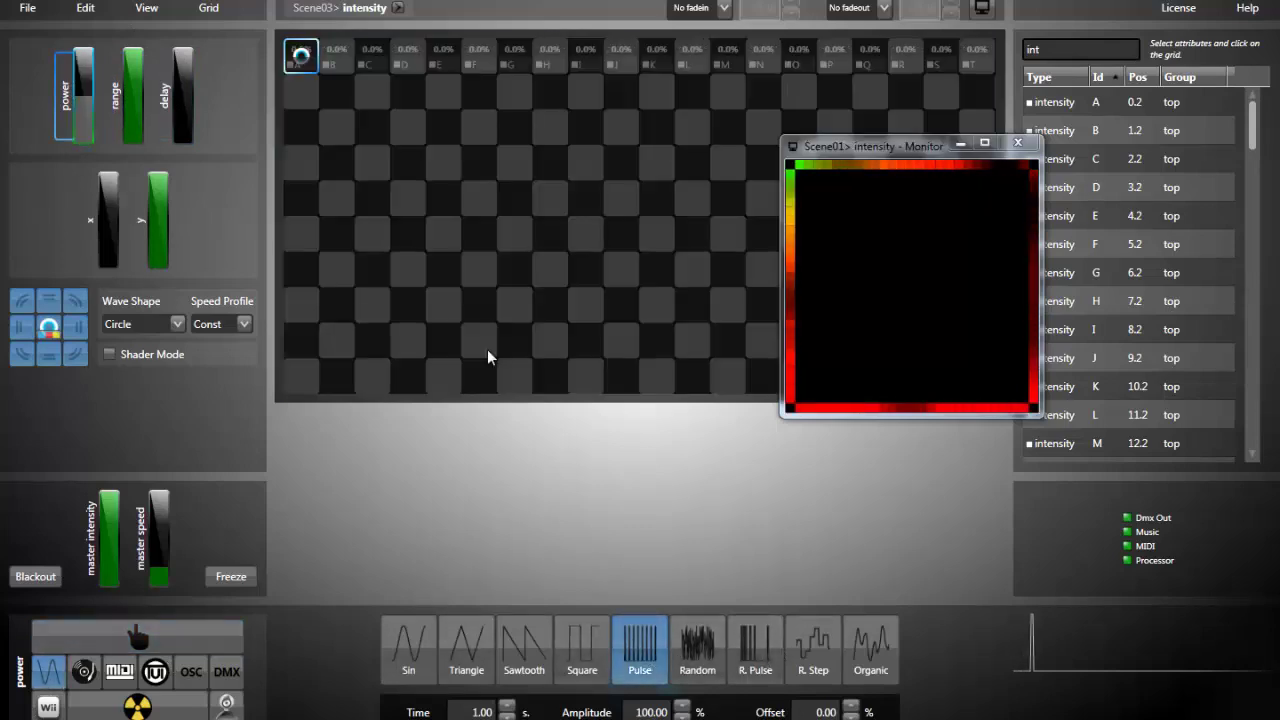
pyautogui.click(191, 120)
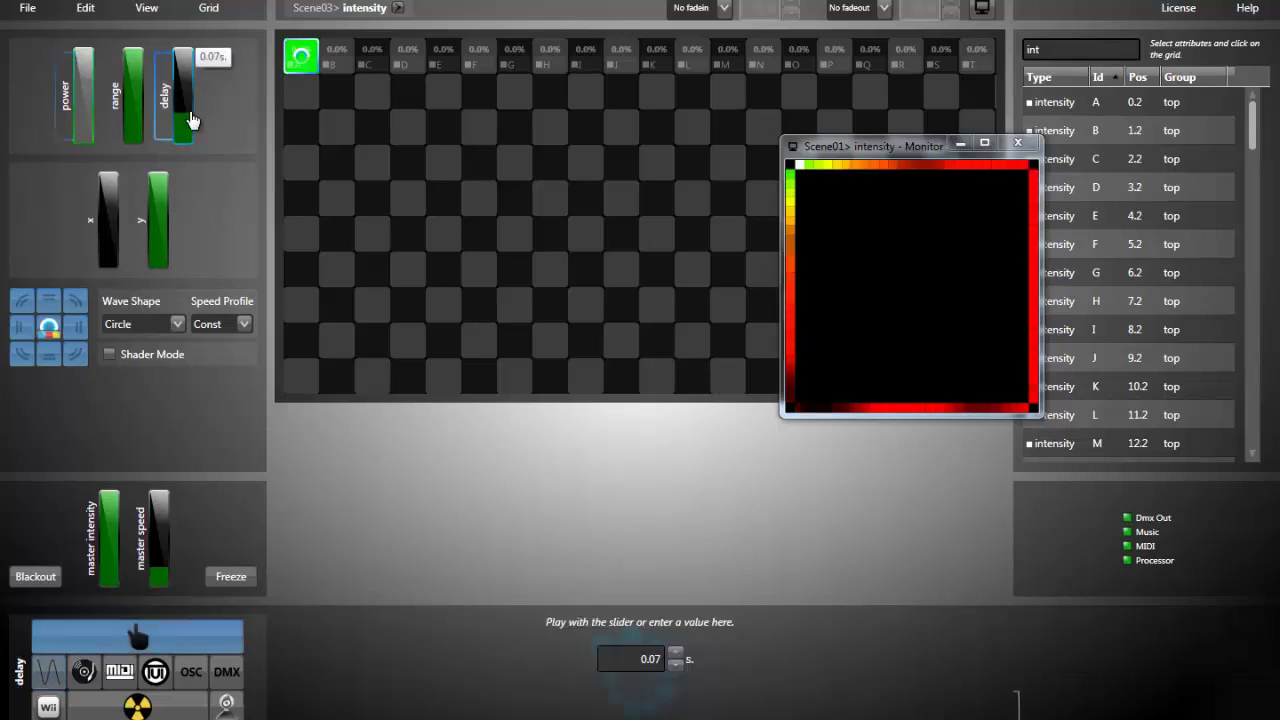
pyautogui.click(47, 327)
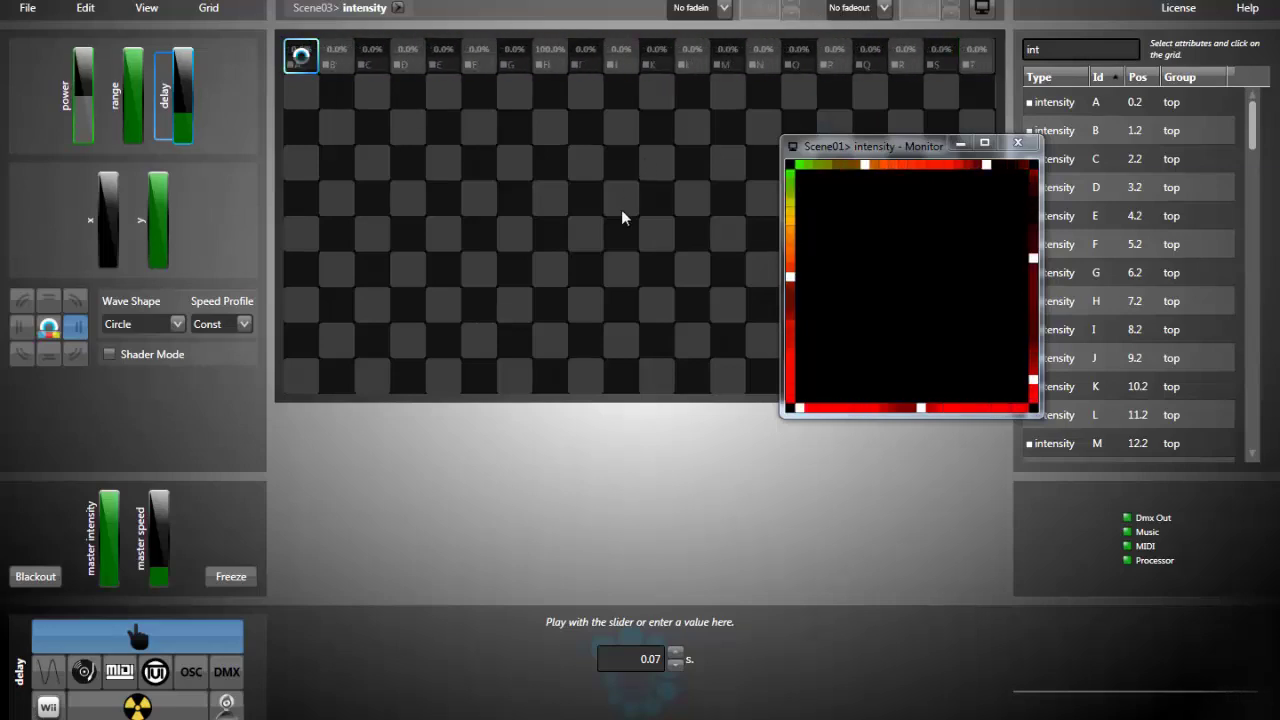
pyautogui.click(852, 9)
pyautogui.click(852, 84)
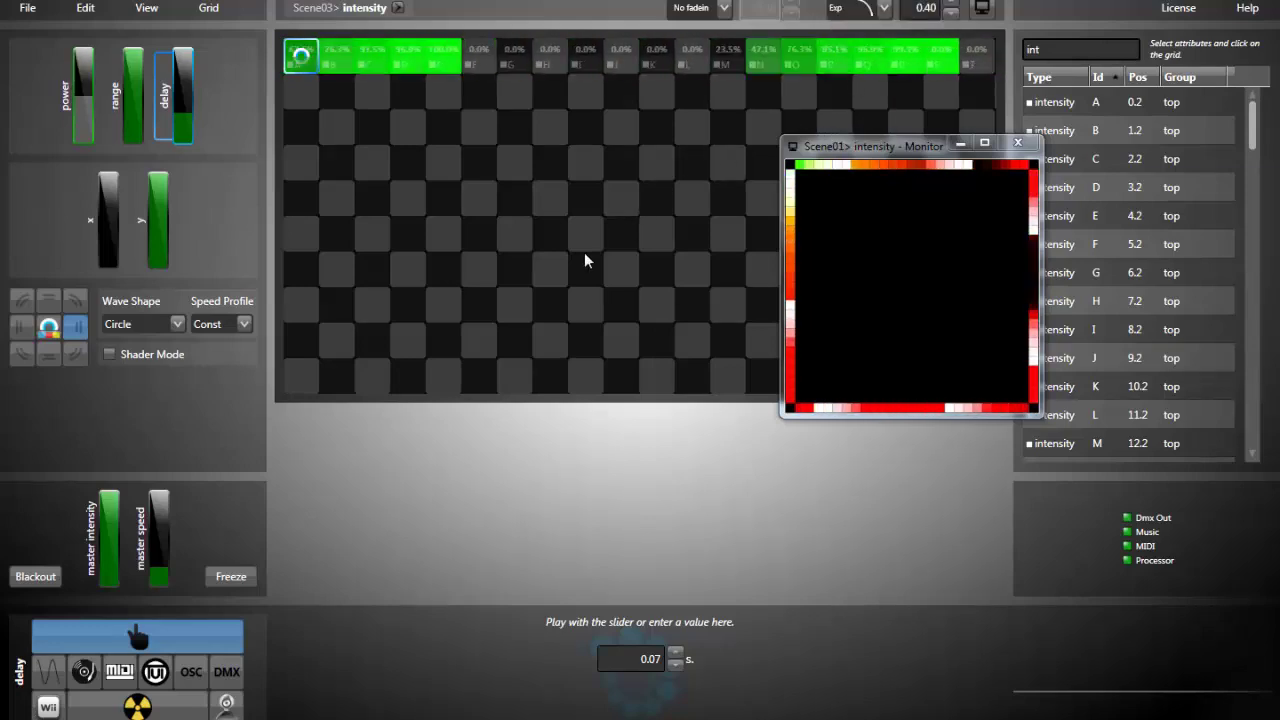
pyautogui.click(371, 317)
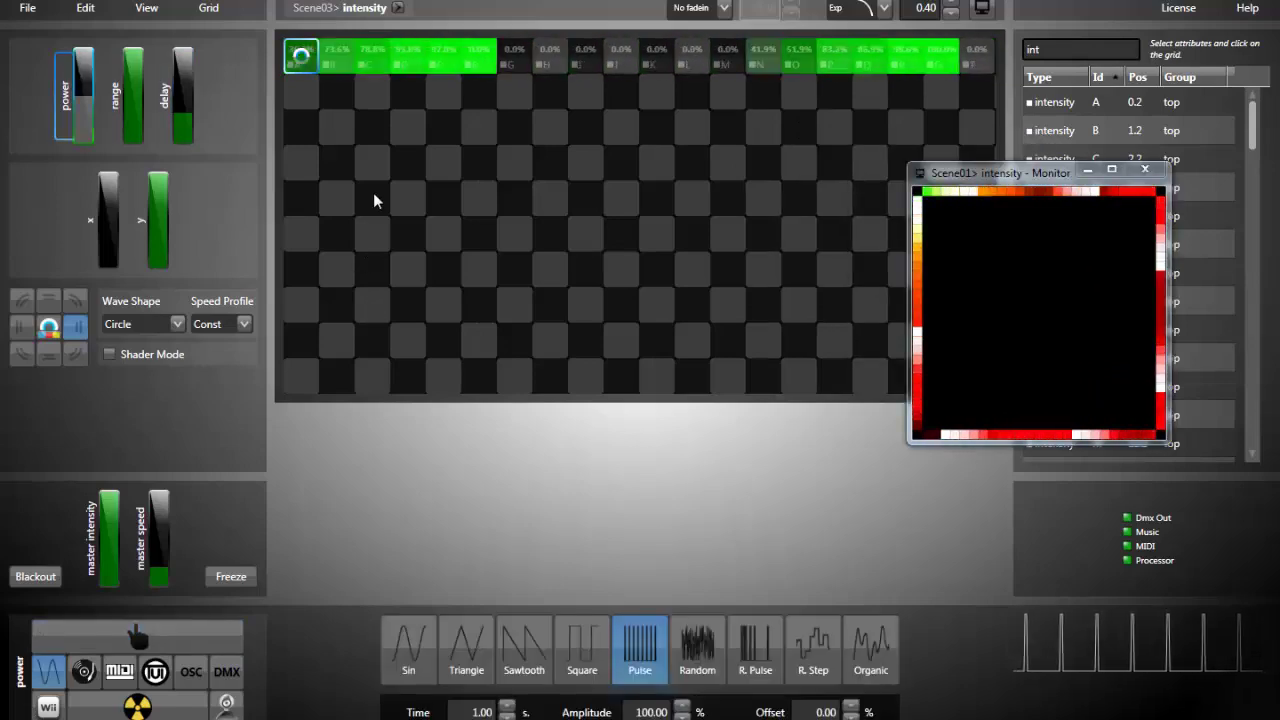
# In the Grids overview, lower Scene01's activation and bring it back to 100%.
pyautogui.click(146, 9)
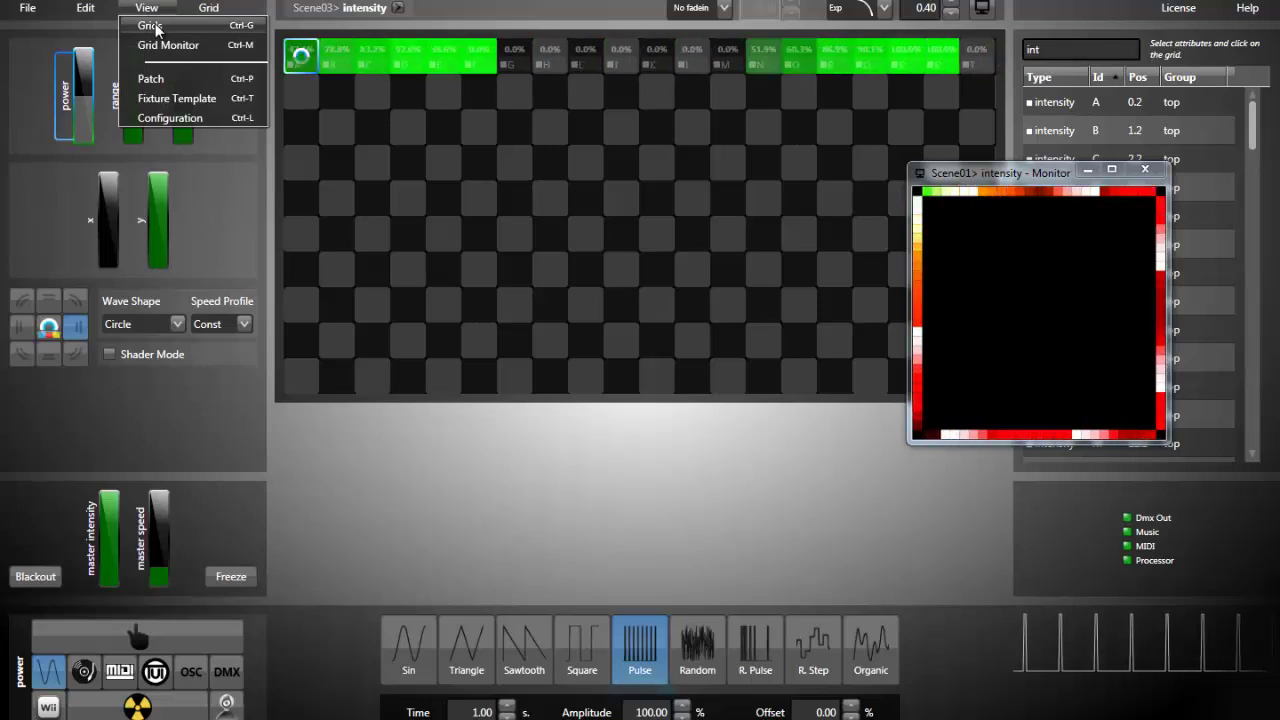
pyautogui.click(152, 26)
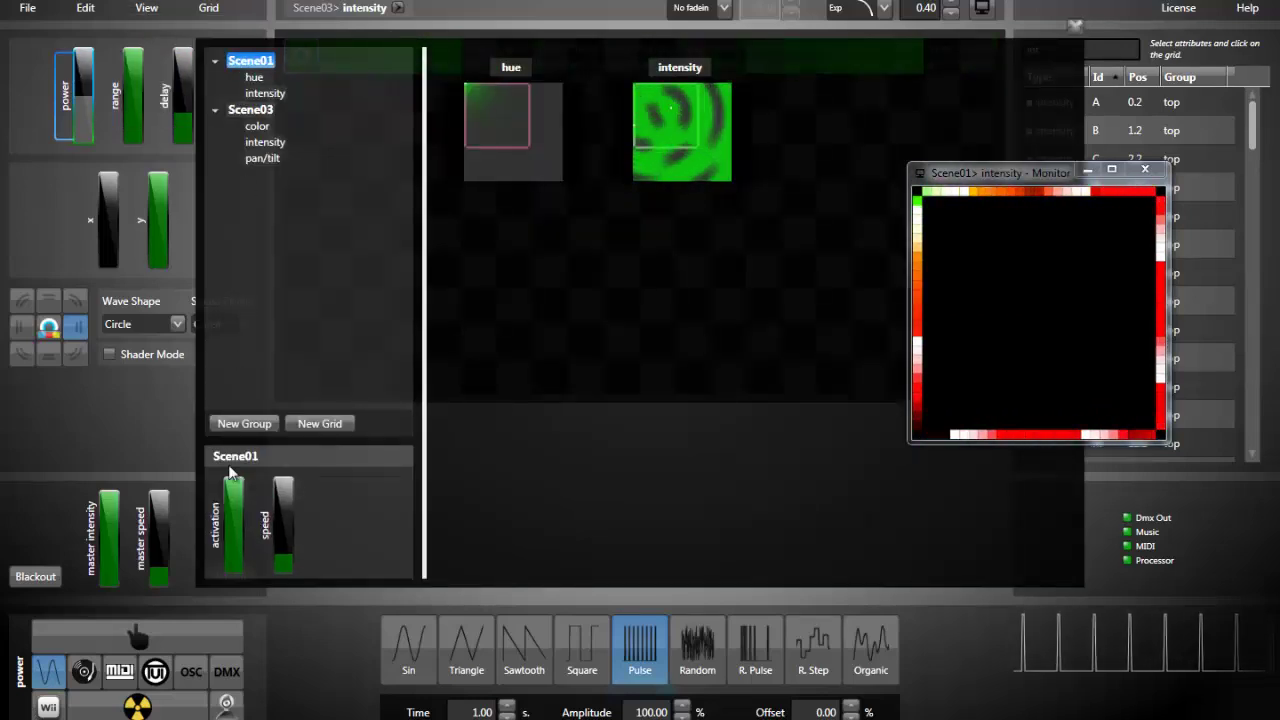
pyautogui.moveTo(237, 512)
pyautogui.moveTo(237, 512); pyautogui.dragTo(231, 589)
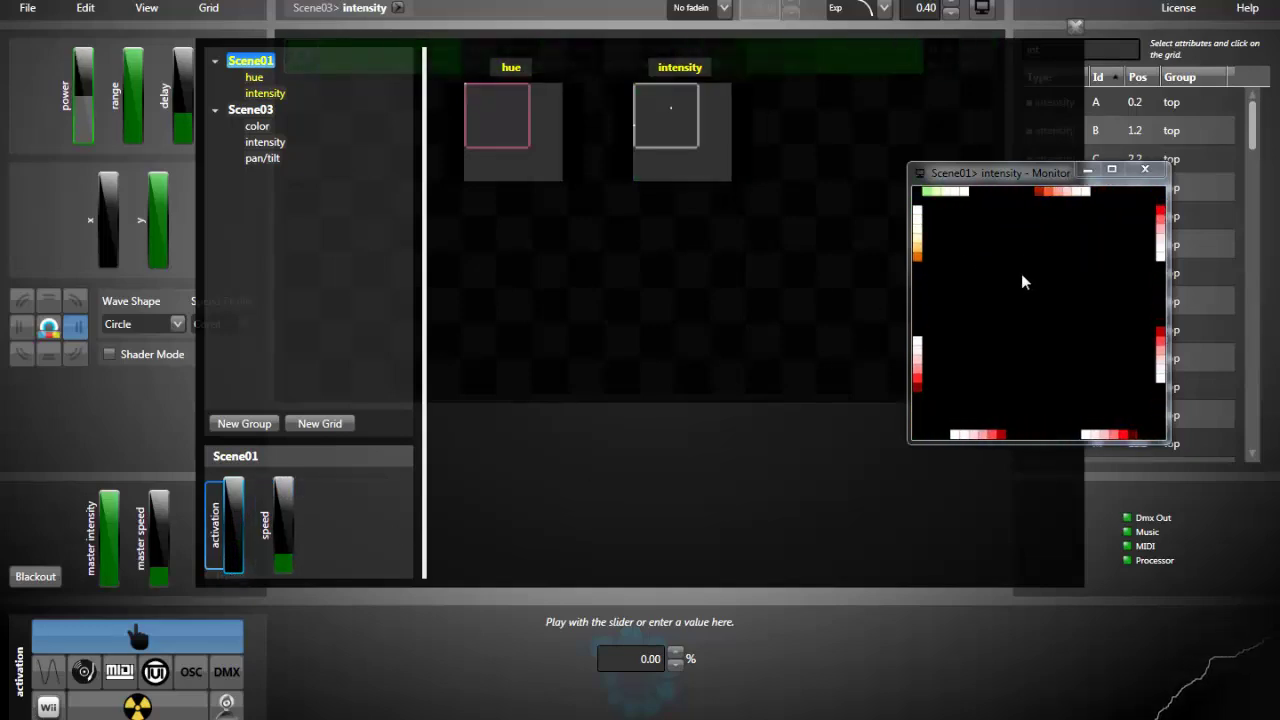
pyautogui.click(238, 553)
pyautogui.moveTo(238, 553); pyautogui.dragTo(224, 472)
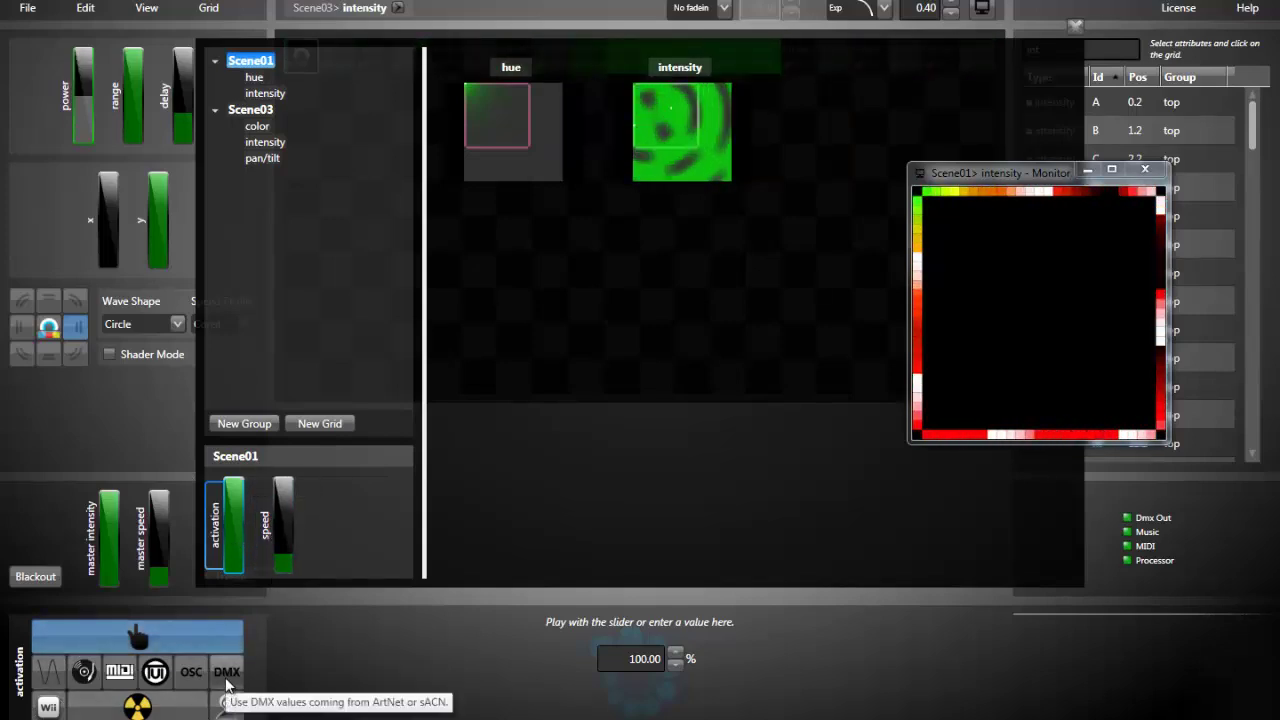
# Link Scene01's activation to DMX universe 0 channel 1, then select Scene03 in the tree.
pyautogui.click(226, 680)
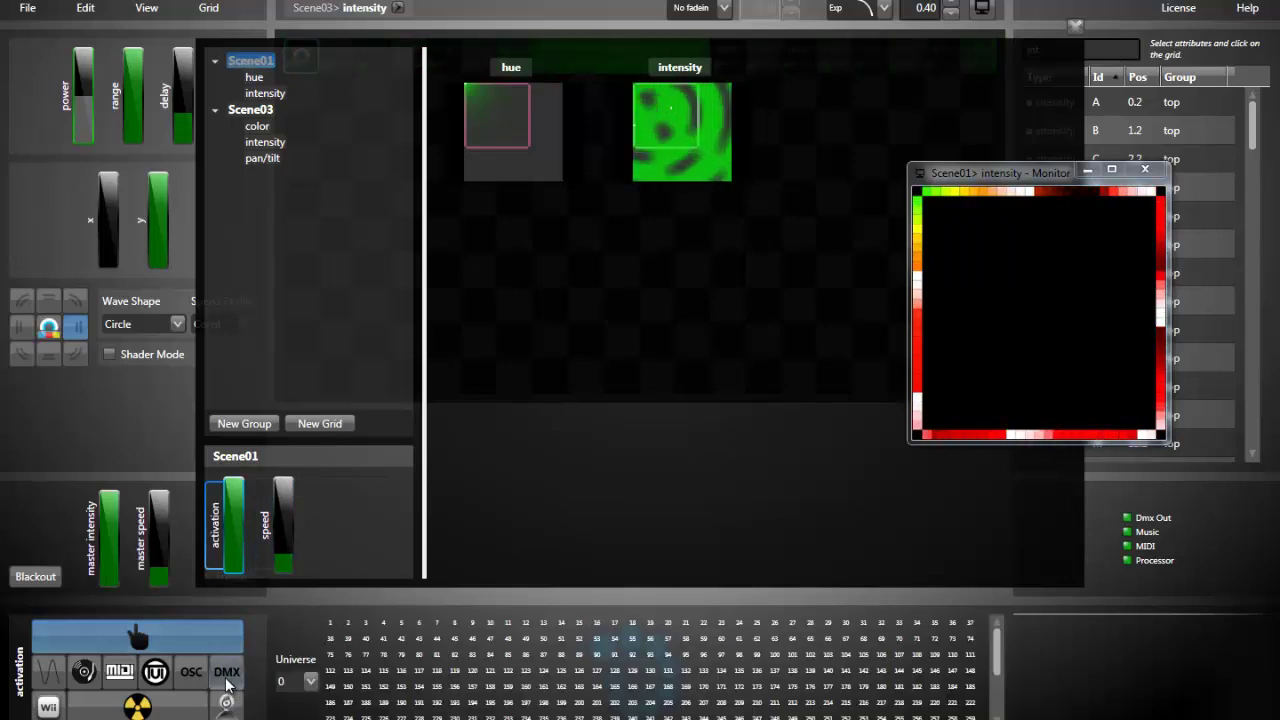
pyautogui.click(330, 622)
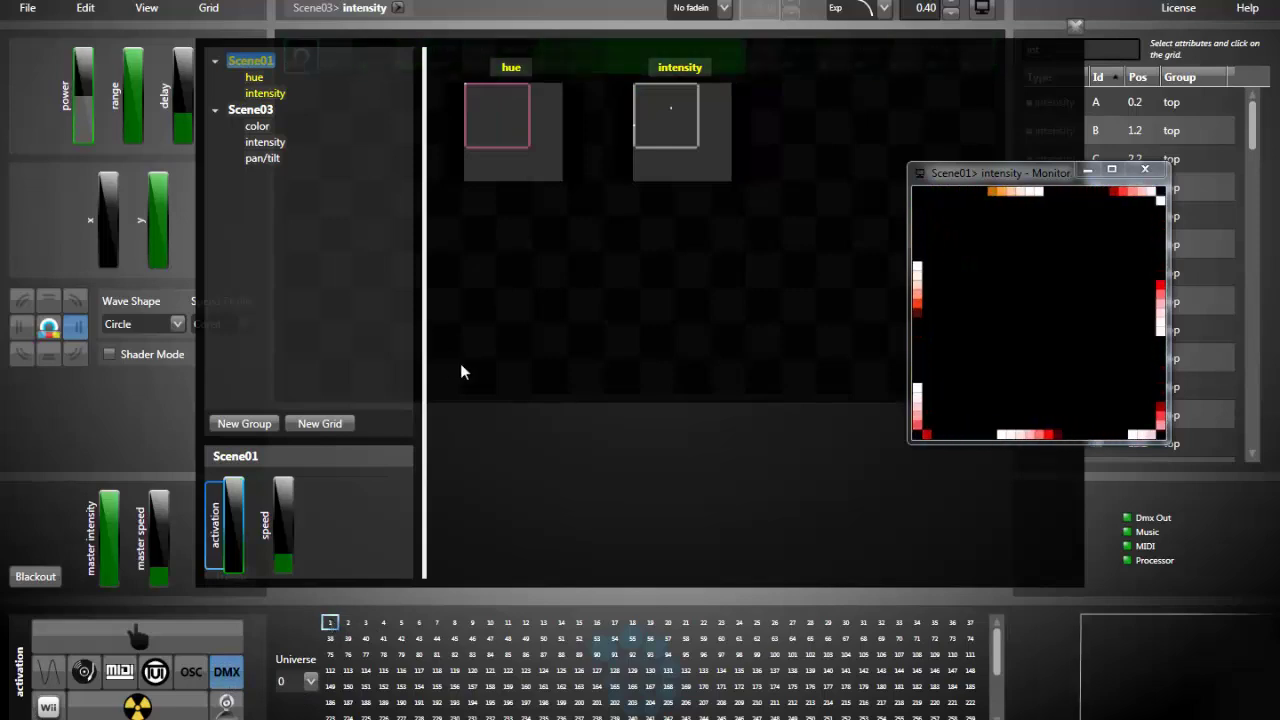
pyautogui.click(258, 115)
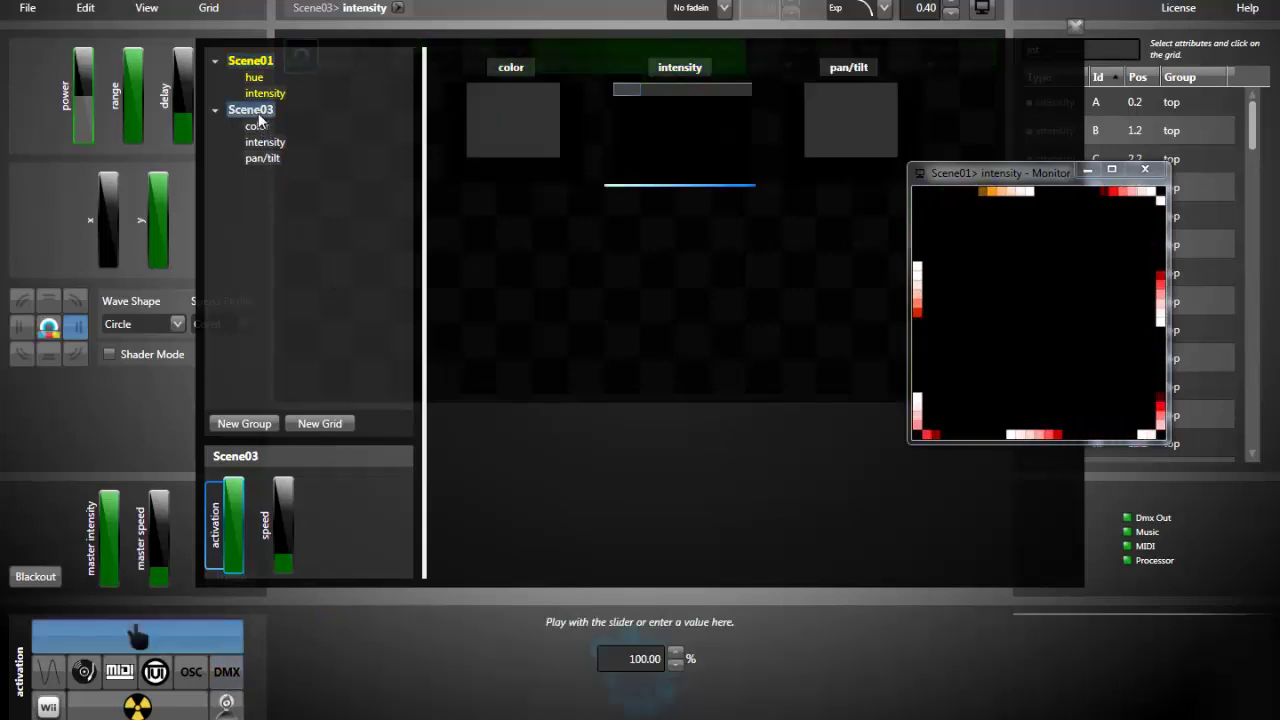
pyautogui.moveTo(233, 522)
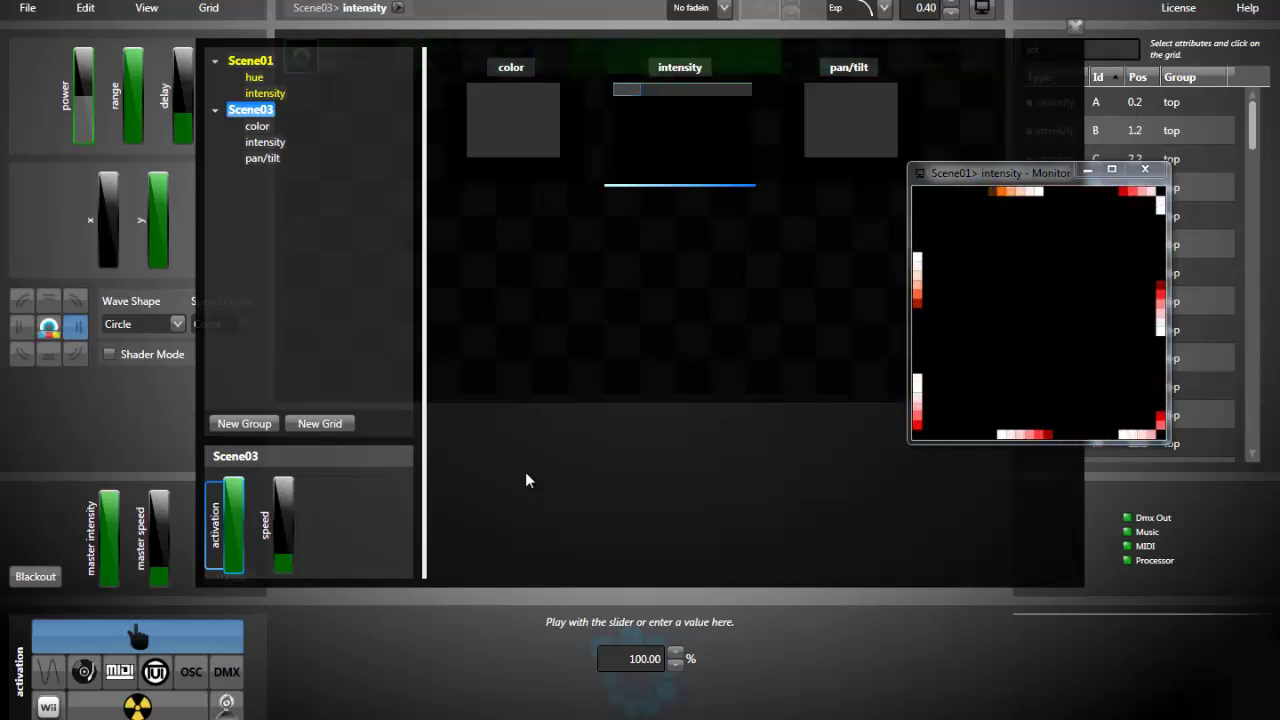
# Give the cell A source's power the formula pulse(1, 0.06) and bring up the function reference.
pyautogui.press('Down')
pyautogui.press('Down')
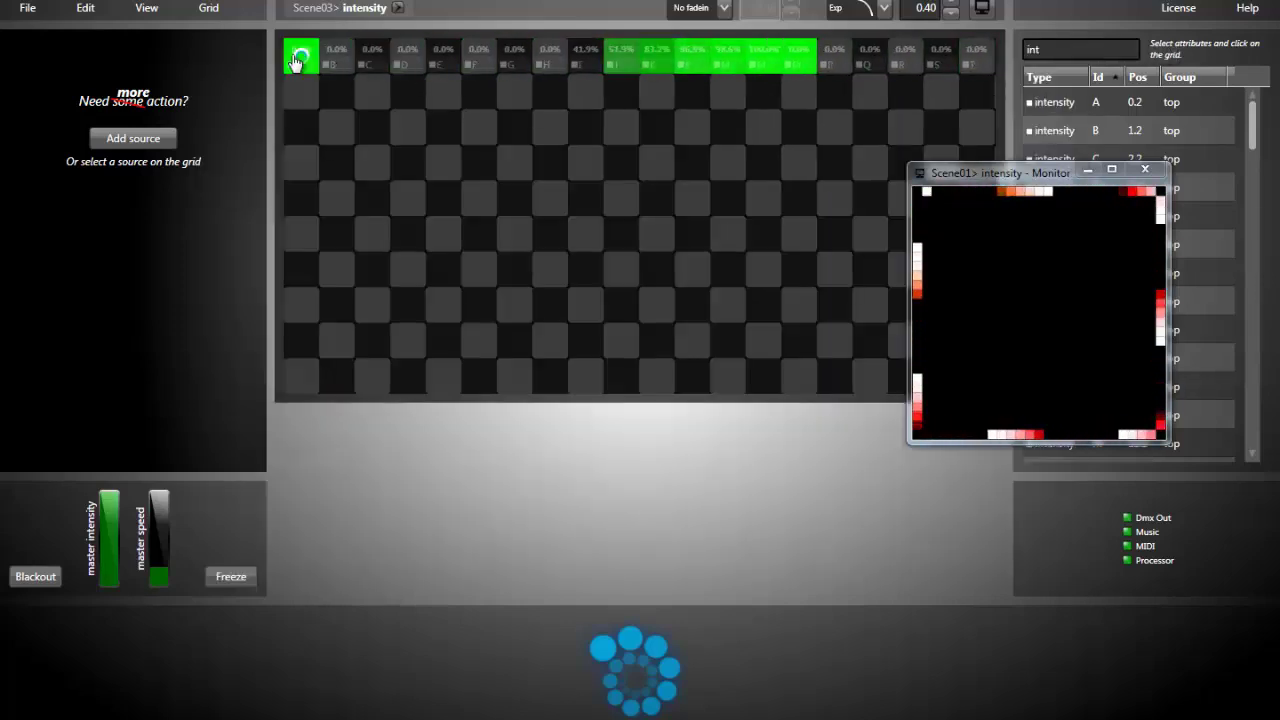
pyautogui.click(305, 62)
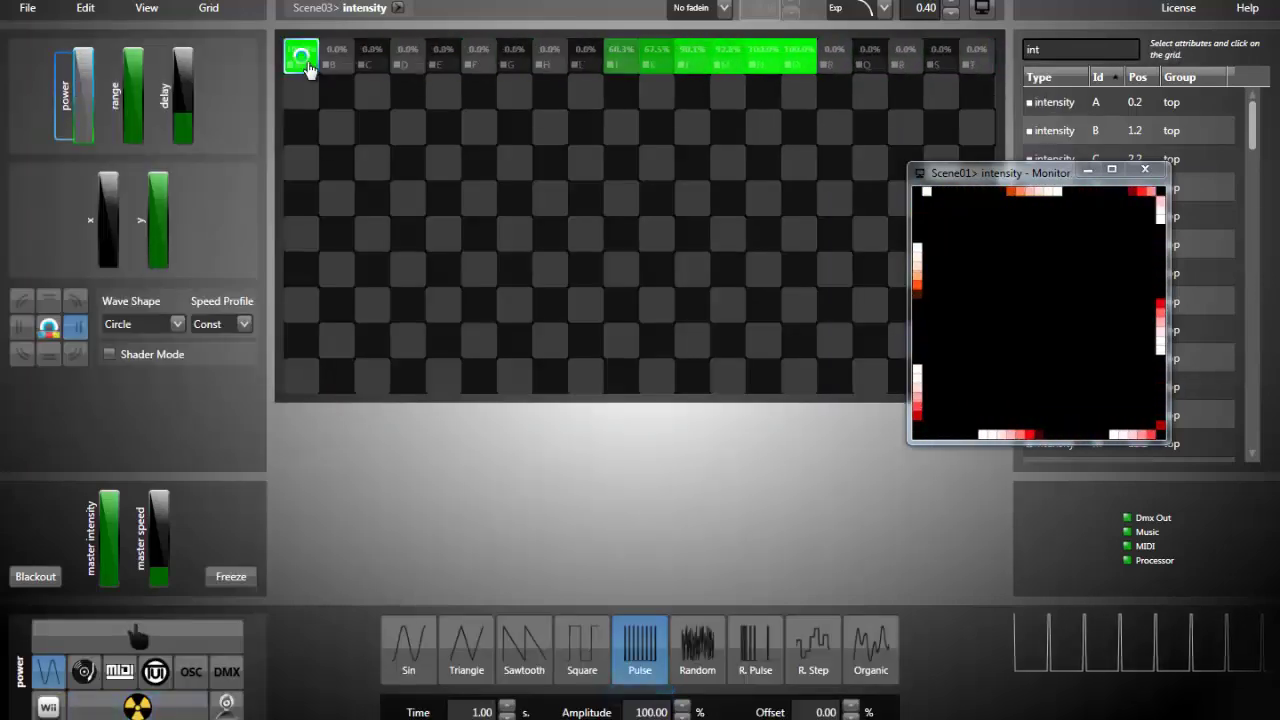
pyautogui.click(137, 707)
pyautogui.click(335, 650)
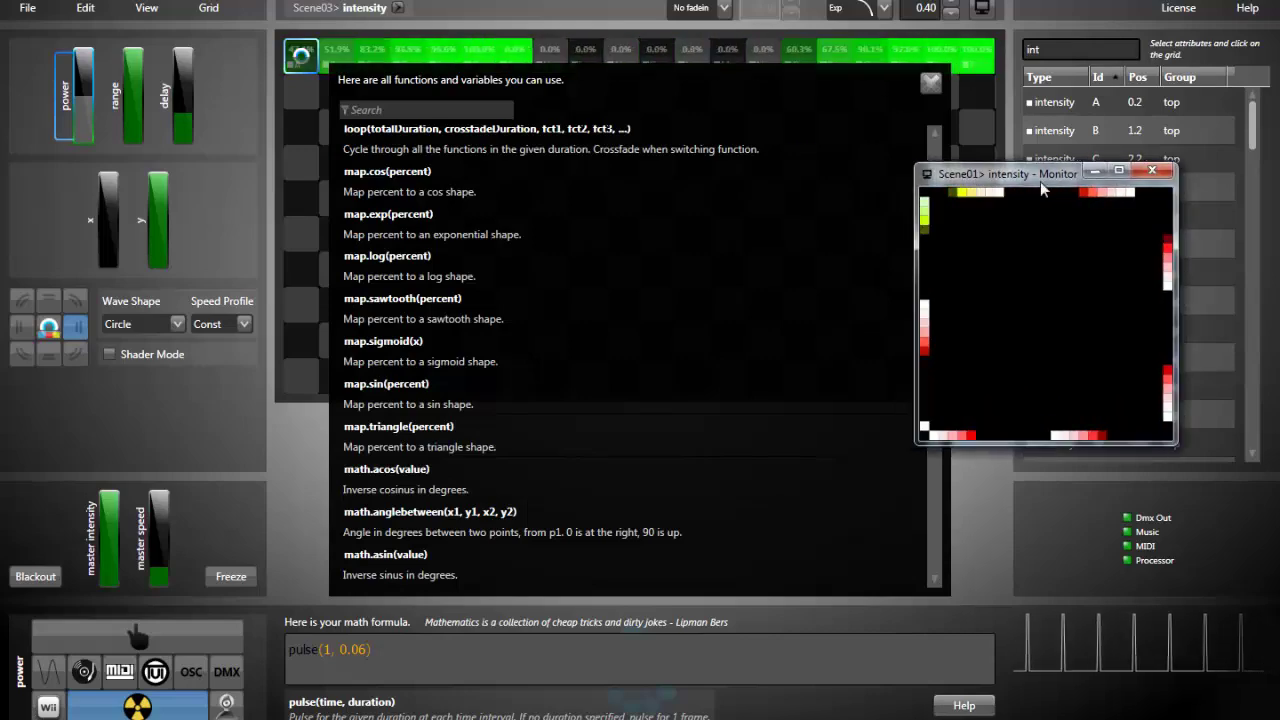
pyautogui.moveTo(925, 178); pyautogui.dragTo(1040, 190)
pyautogui.moveTo(935, 217); pyautogui.dragTo(929, 262)
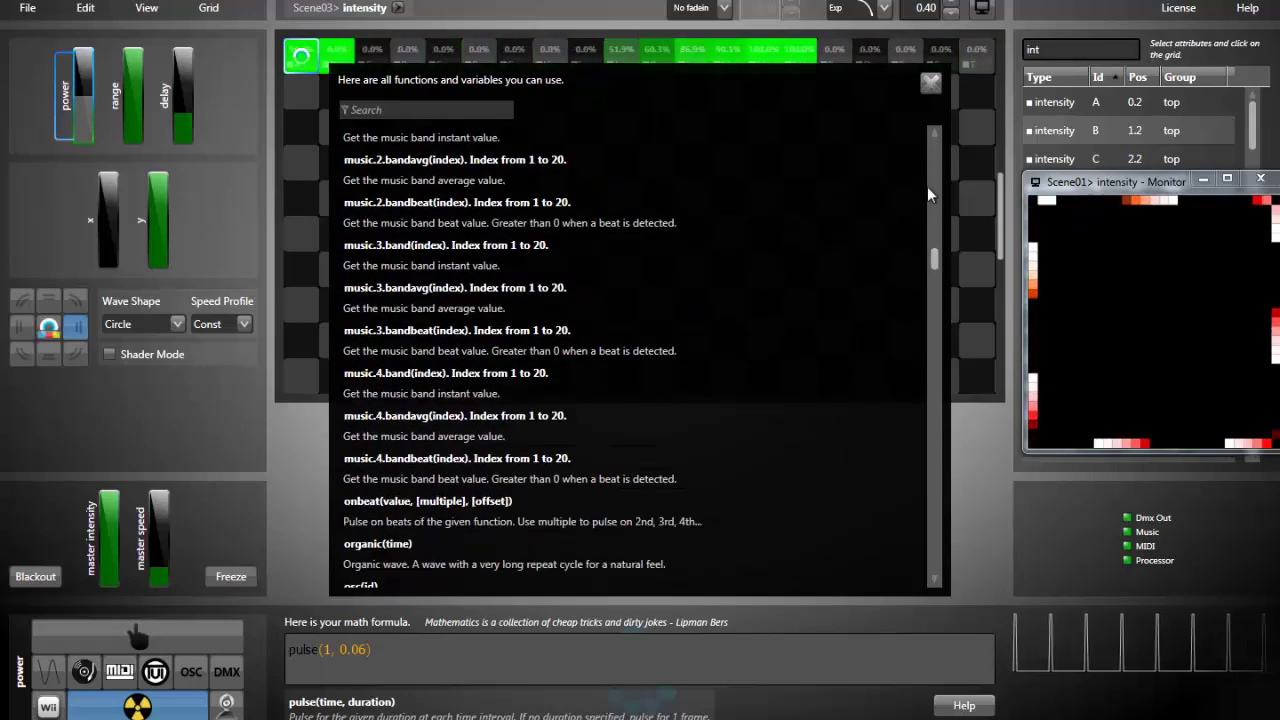
# Sync the source's power to beats of music band 7, confirming trigger(music.1.bandbeat(7), 0.07, 10, 15, 0.15).
pyautogui.click(929, 84)
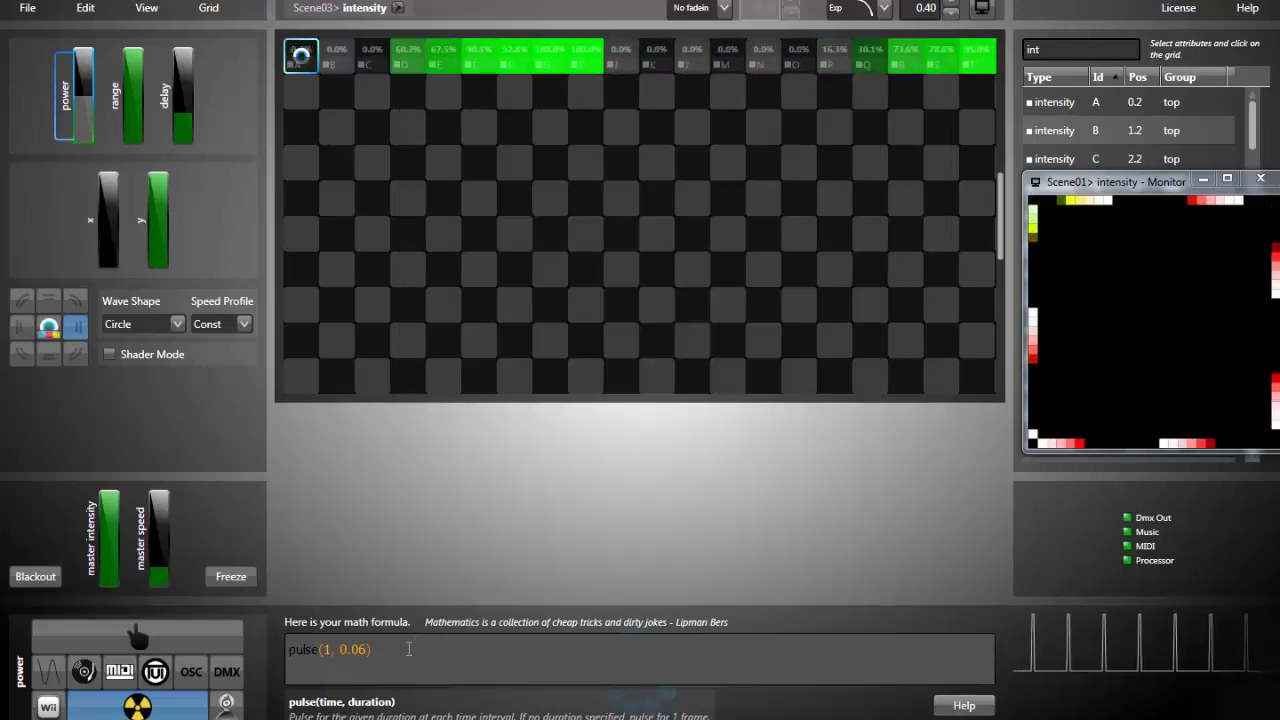
pyautogui.click(84, 672)
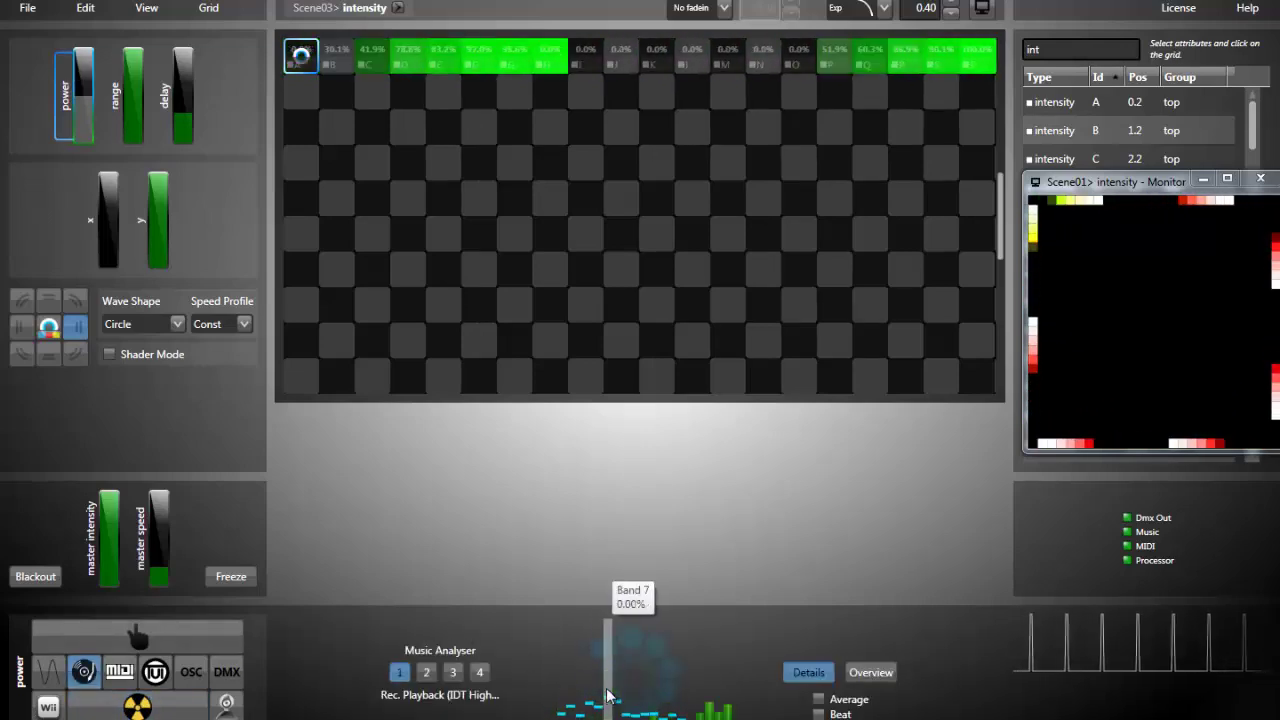
pyautogui.click(609, 697)
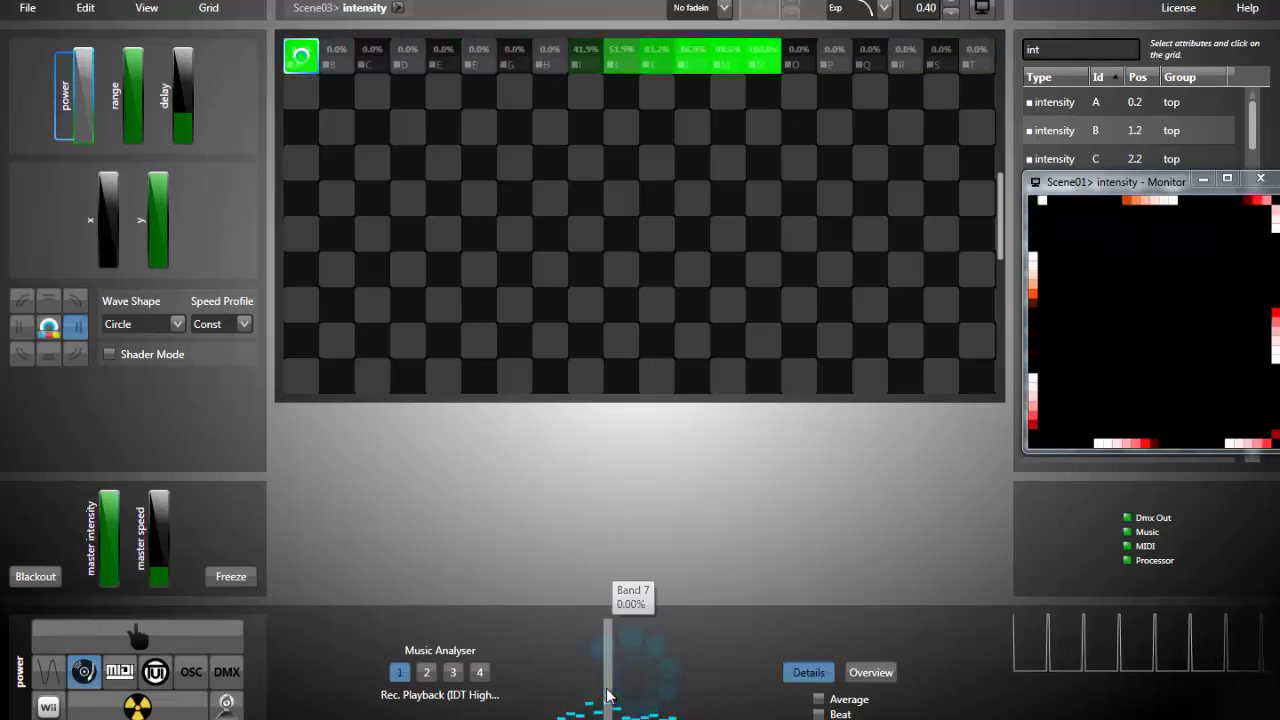
pyautogui.click(819, 714)
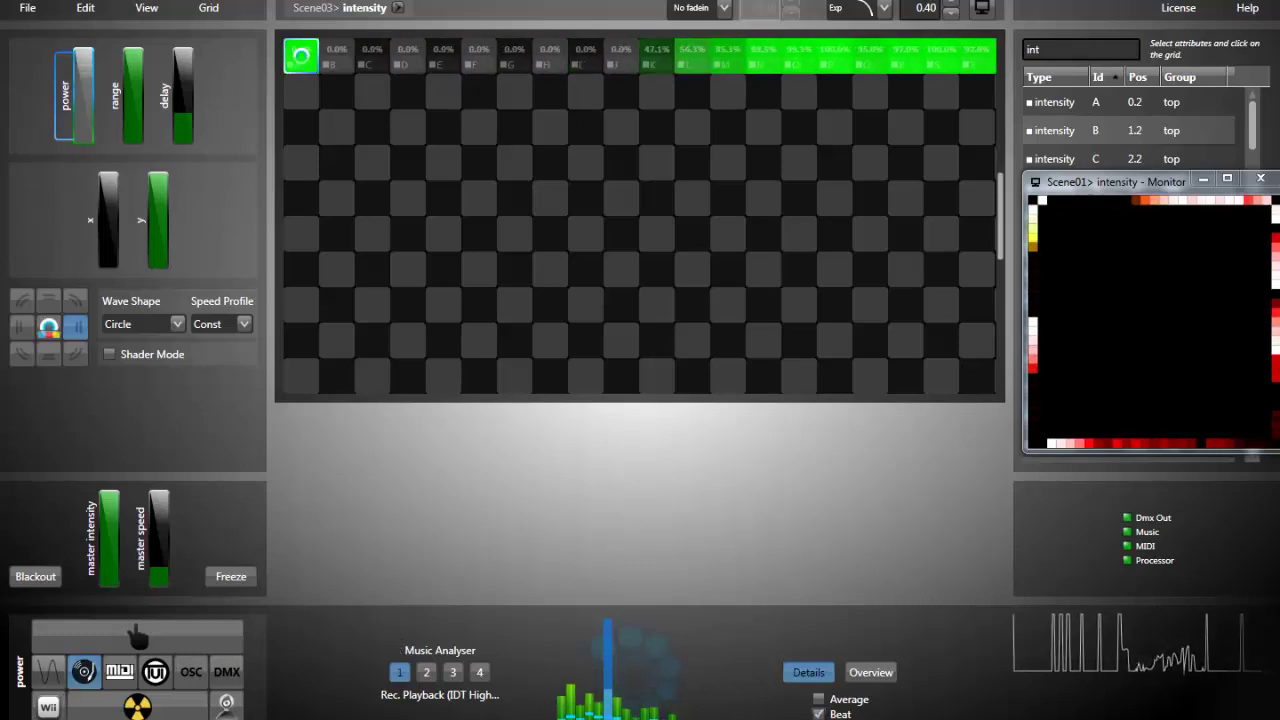
pyautogui.click(132, 707)
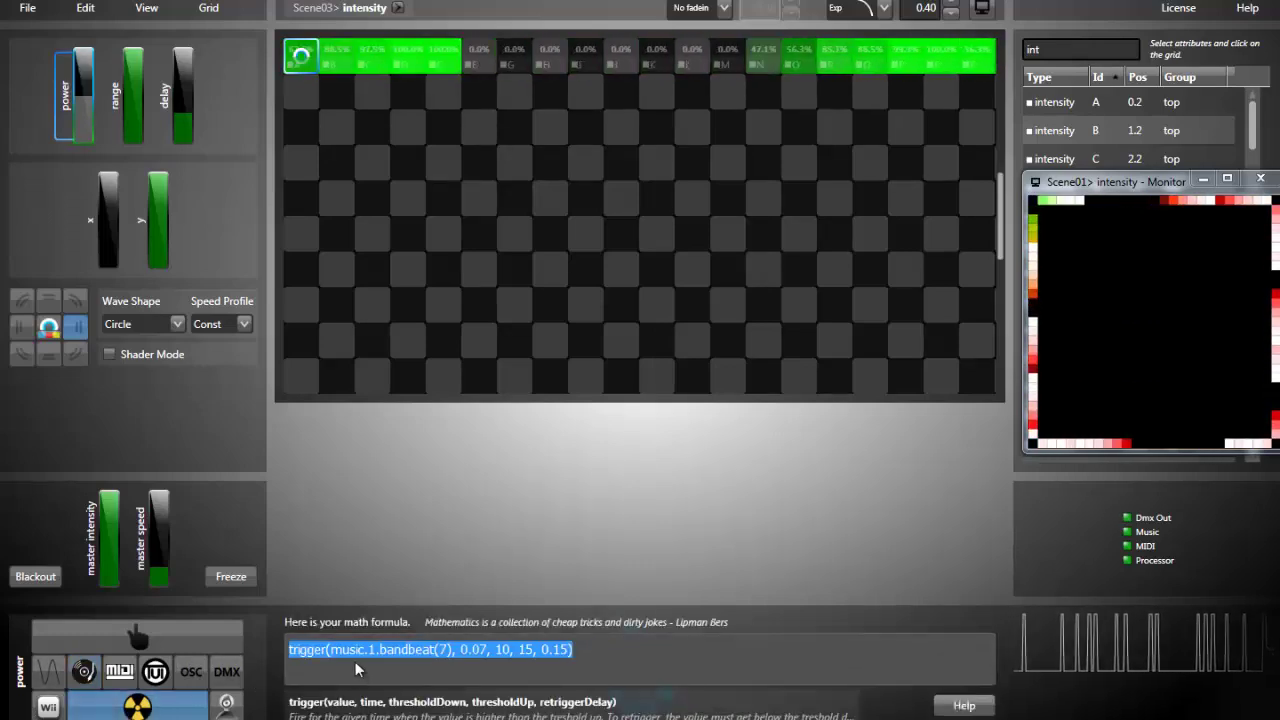
pyautogui.click(390, 656)
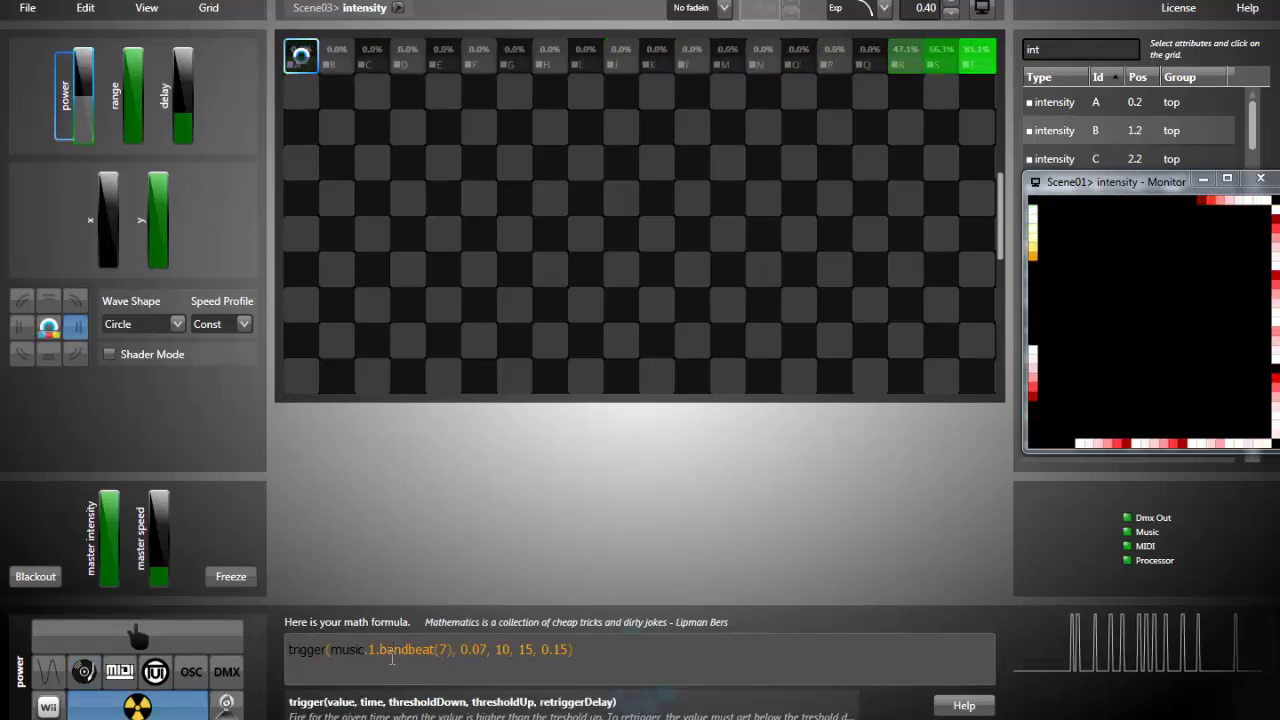
pyautogui.click(565, 573)
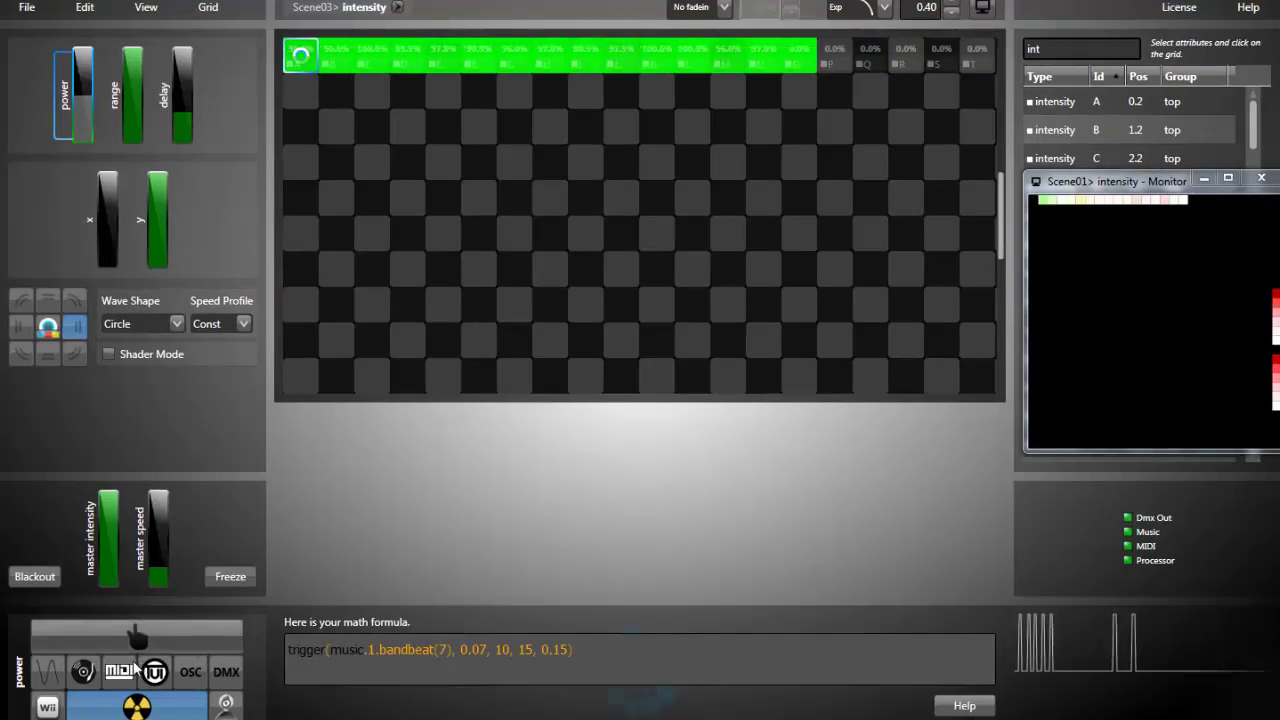